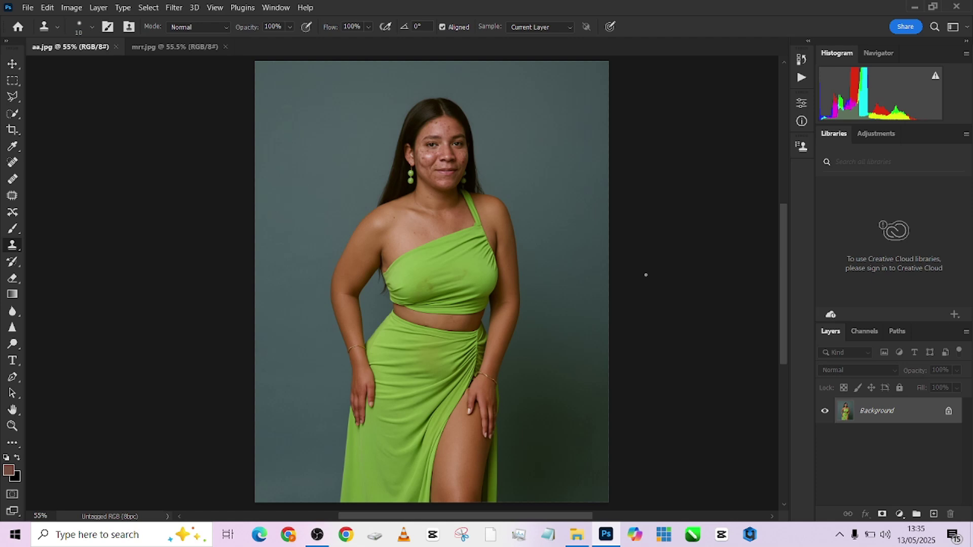
Compare the finished portrait mrr.jpg with the unretouched aa.jpg and examine the original up close.
{"action": "left_click", "coordinate": [201, 47]}
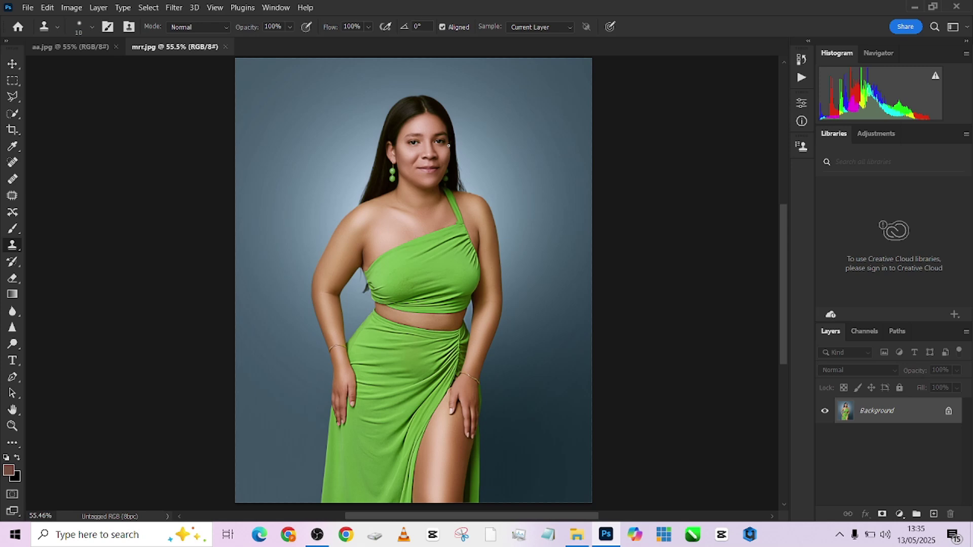
{"action": "left_click", "coordinate": [80, 50]}
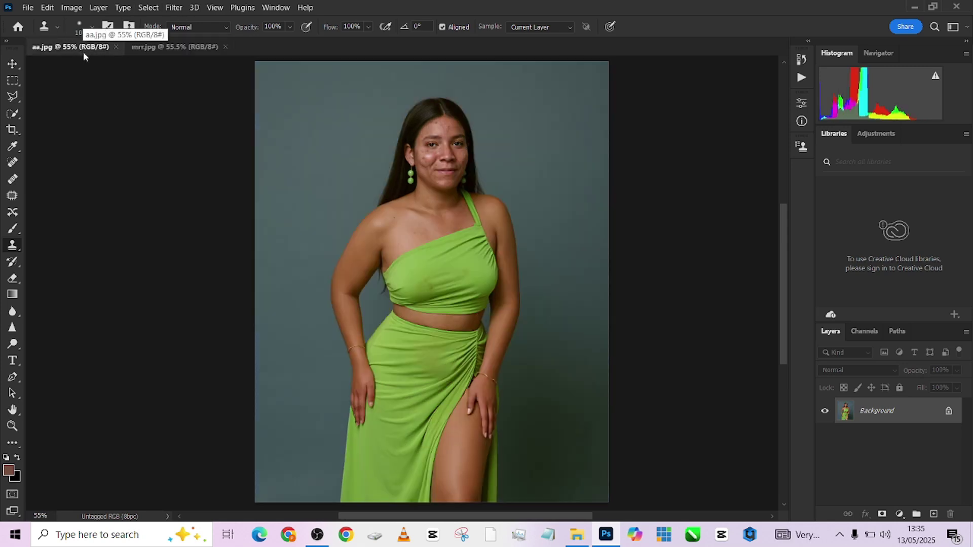
{"action": "scroll", "coordinate": [326, 154], "scroll_direction": "up", "scroll_amount": 3}
{"action": "left_click_drag", "start_coordinate": [486, 231], "coordinate": [456, 253]}
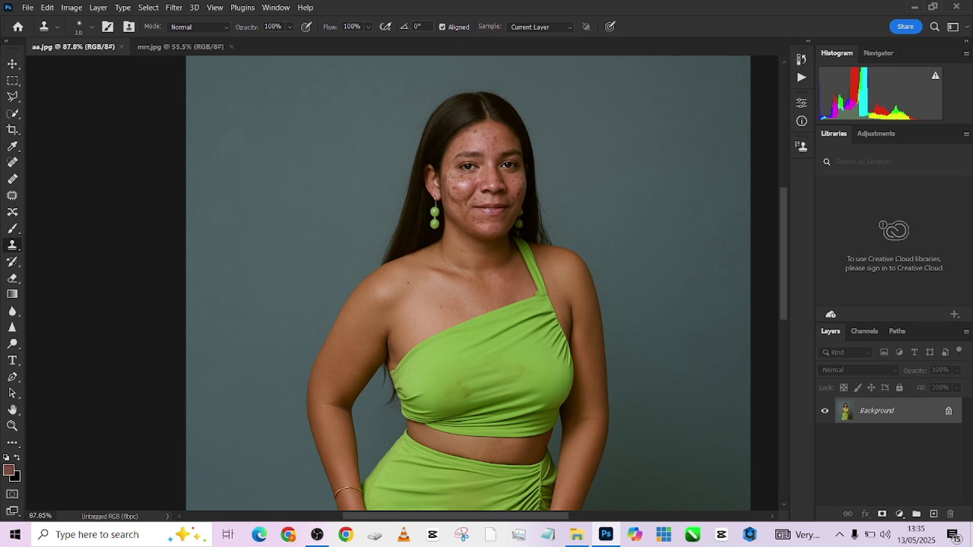
Remove the blemishes on the woman's face in aa.jpg with the Content-Aware Spot Healing Brush, enlarging it to size 20.
{"action": "left_click", "coordinate": [13, 162]}
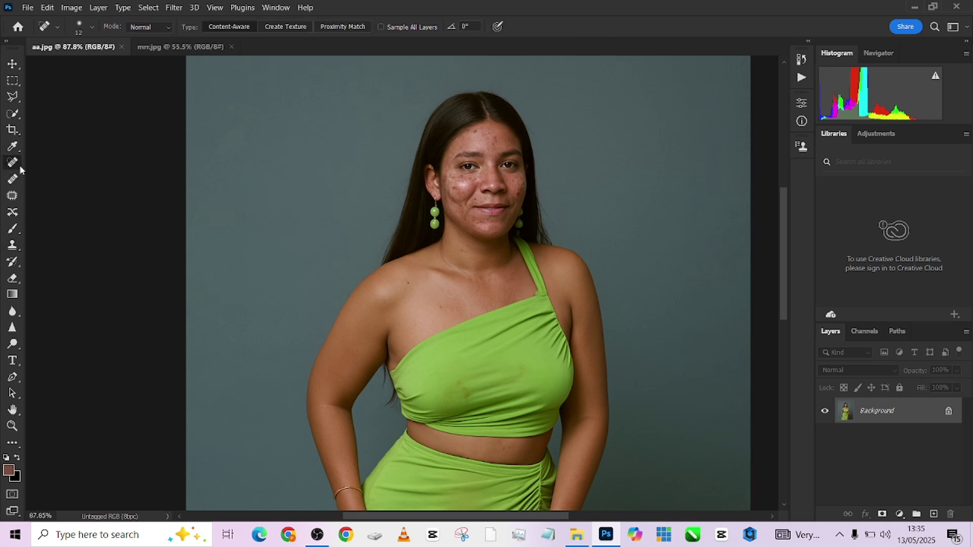
{"action": "scroll", "coordinate": [500, 176], "scroll_direction": "up", "scroll_amount": 2}
{"action": "scroll", "coordinate": [482, 206], "scroll_direction": "up", "scroll_amount": 1}
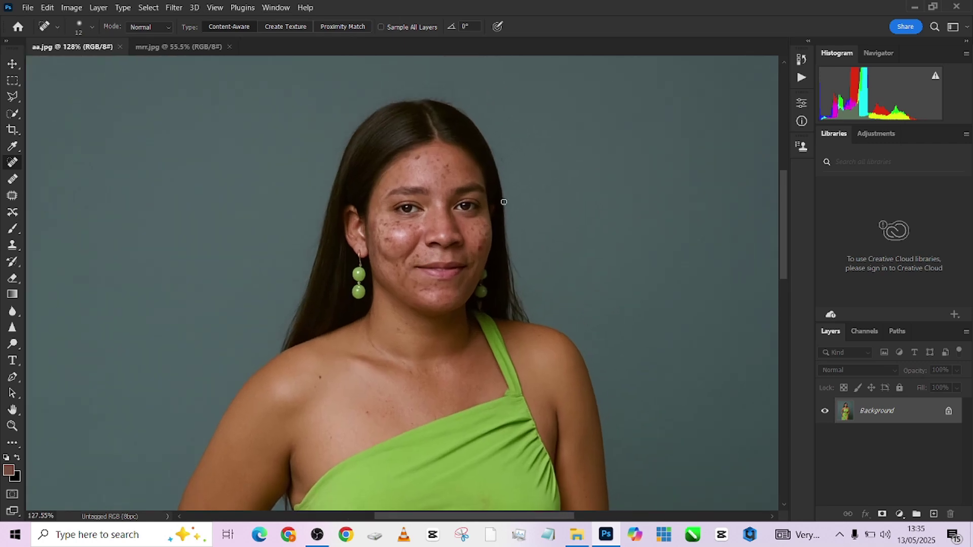
{"action": "scroll", "coordinate": [454, 228], "scroll_direction": "up", "scroll_amount": 1}
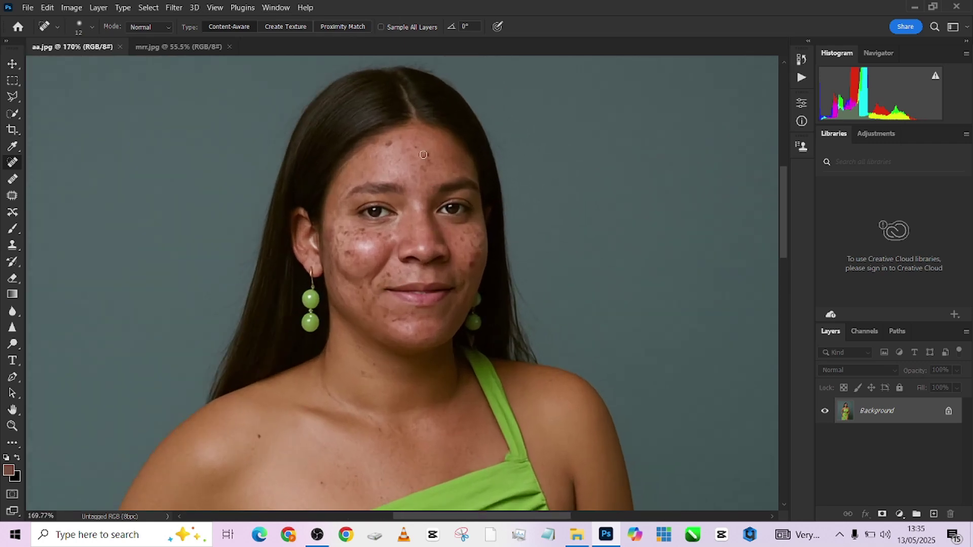
{"action": "left_click", "coordinate": [428, 154]}
{"action": "key", "text": "bracketright"}
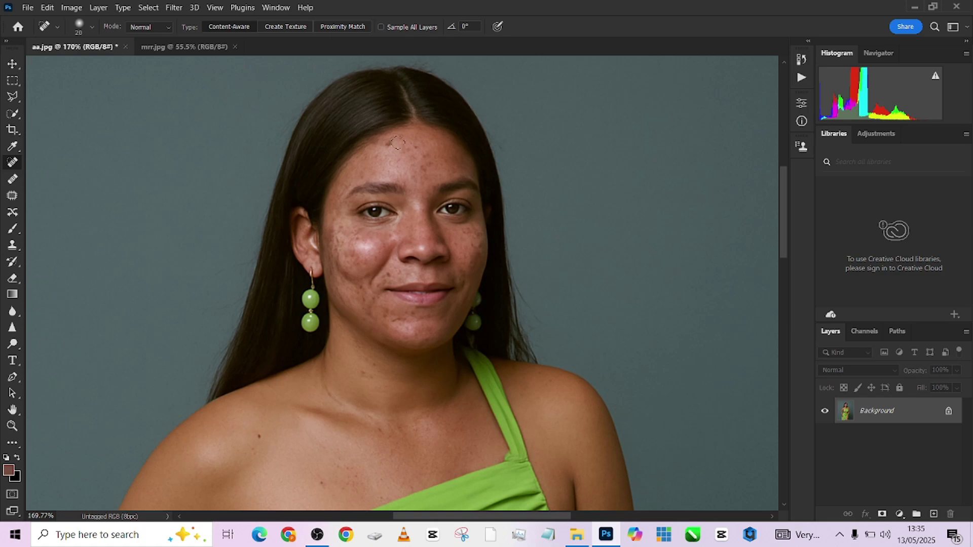
{"action": "left_click", "coordinate": [391, 141]}
{"action": "left_click", "coordinate": [411, 315]}
Run the Frequency Separation + action from the photographix skin retouch set on the portrait.
{"action": "scroll", "coordinate": [338, 256], "scroll_direction": "down", "scroll_amount": 6}
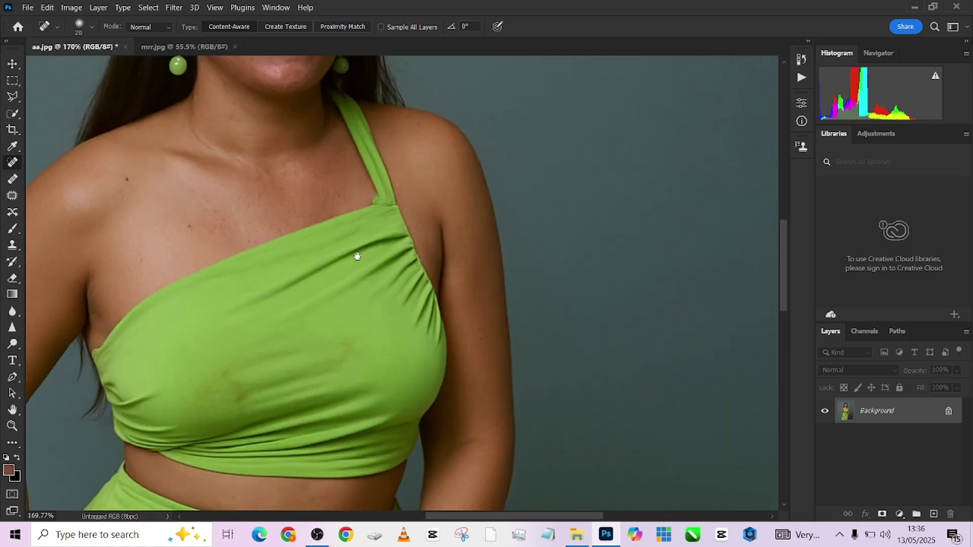
{"action": "scroll", "coordinate": [380, 218], "scroll_direction": "down", "scroll_amount": 5}
{"action": "scroll", "coordinate": [406, 183], "scroll_direction": "up", "scroll_amount": 2}
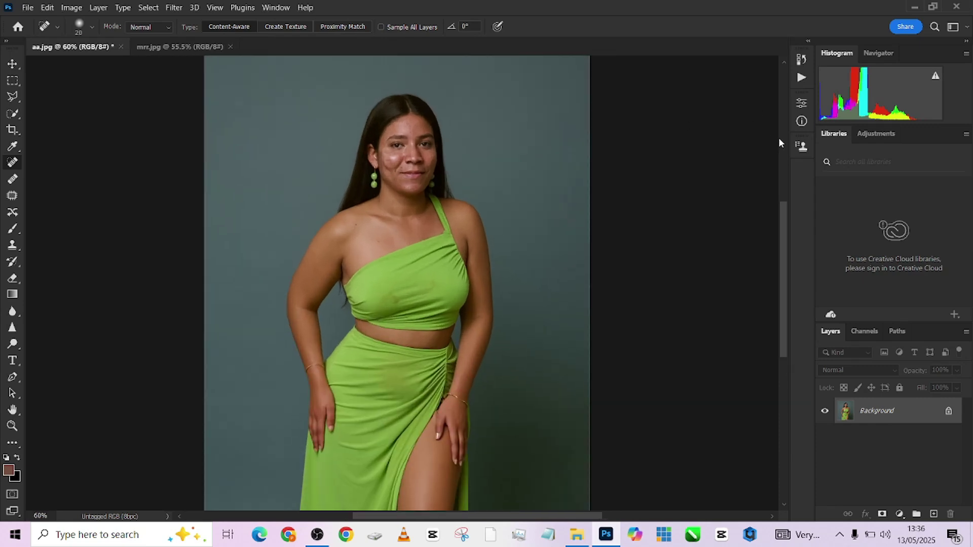
{"action": "left_click", "coordinate": [800, 81]}
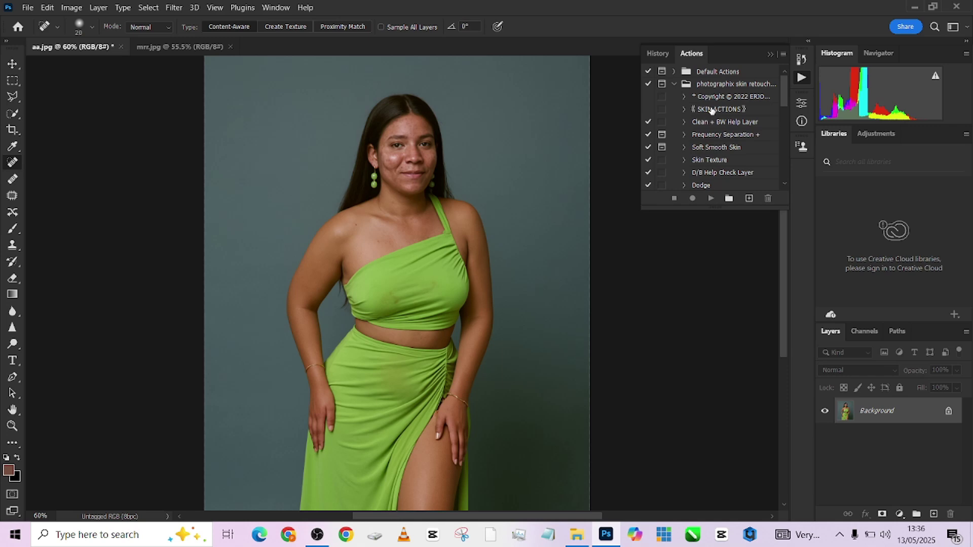
{"action": "left_click", "coordinate": [722, 136]}
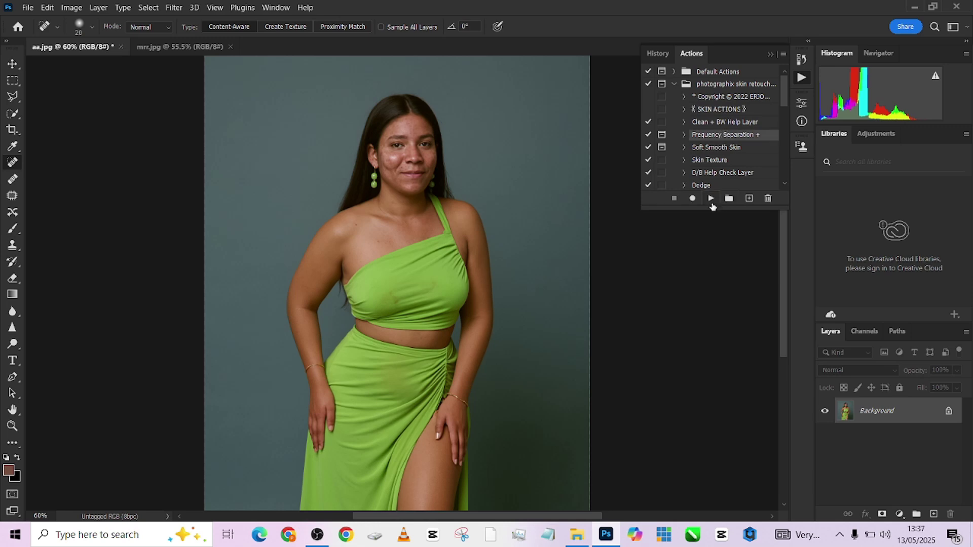
{"action": "left_click", "coordinate": [711, 198]}
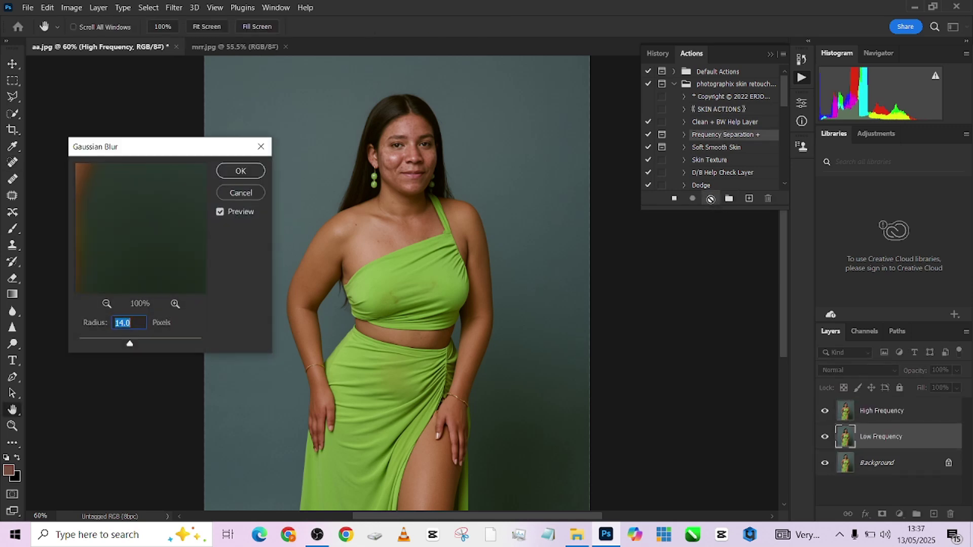
Apply the action's Gaussian Blur to the Low Frequency layer with a radius of 3 pixels.
{"action": "type", "text": "3"}
{"action": "left_click", "coordinate": [411, 155], "text": "ctrl"}
{"action": "left_click", "coordinate": [413, 156], "text": "ctrl"}
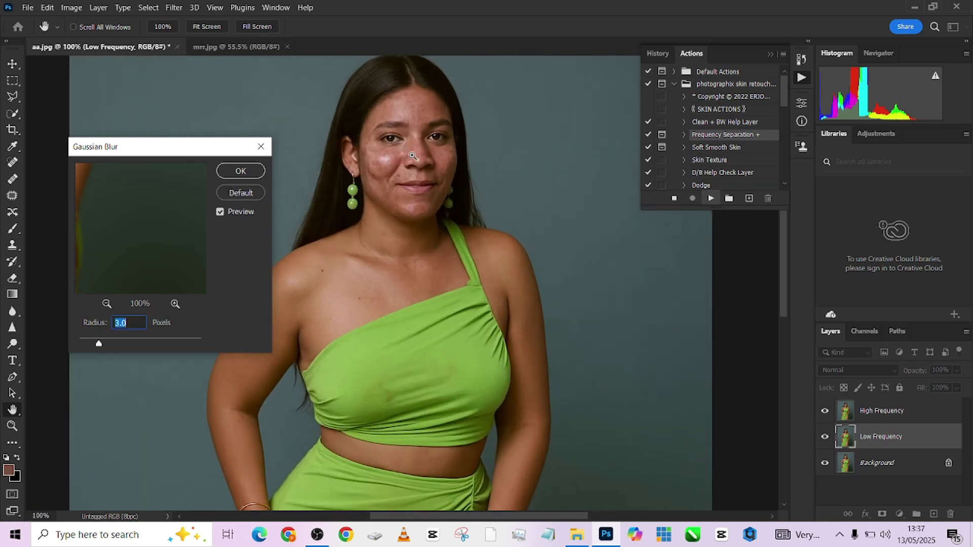
{"action": "type", "text": "4"}
{"action": "left_click", "coordinate": [375, 114]}
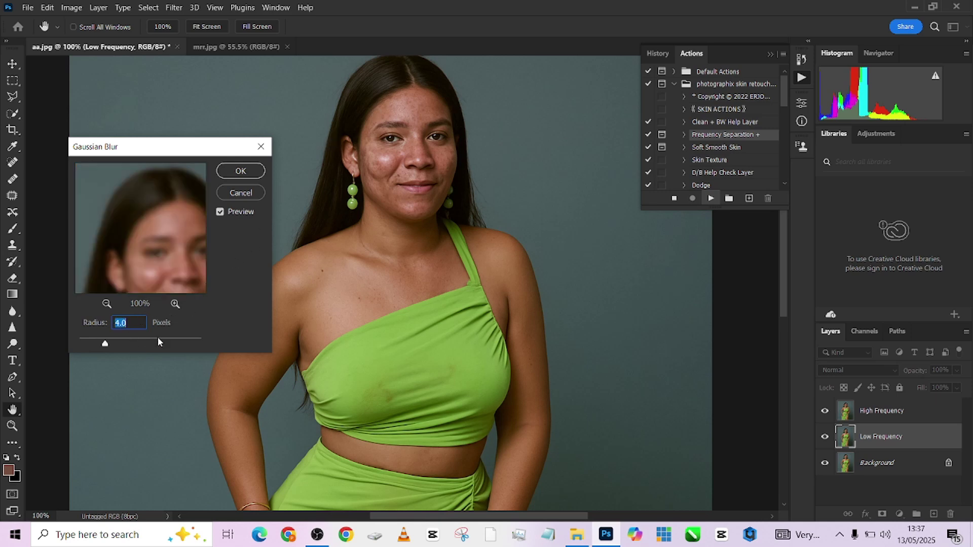
{"action": "type", "text": "3"}
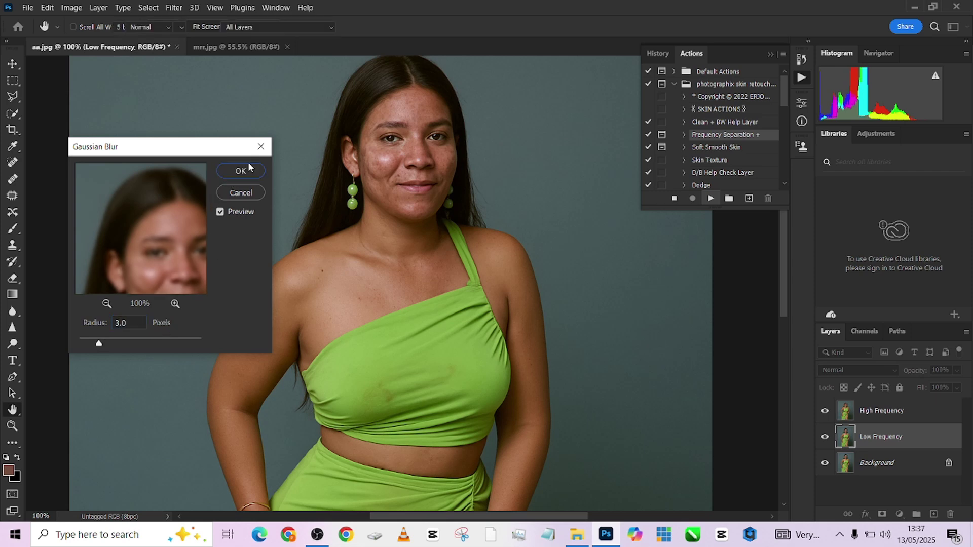
{"action": "left_click", "coordinate": [241, 171]}
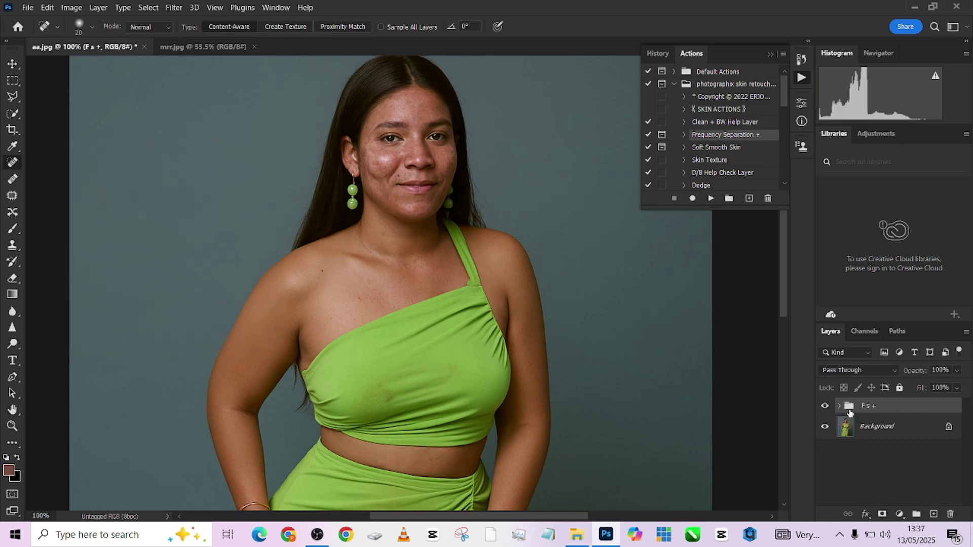
Expand the F s + group and add a blank layer directly above Low Frequency copy.
{"action": "left_click", "coordinate": [839, 406]}
{"action": "scroll", "coordinate": [894, 458], "scroll_direction": "down", "scroll_amount": 1}
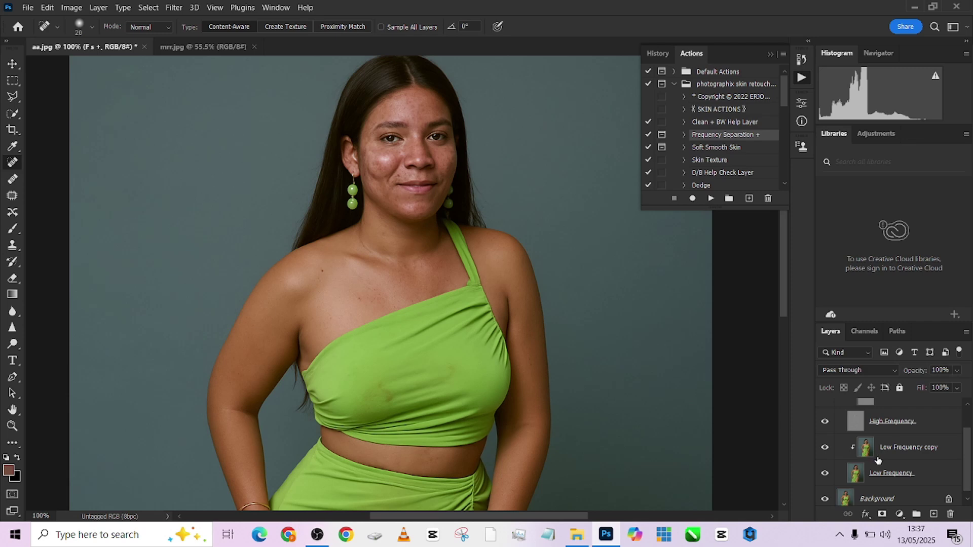
{"action": "left_click", "coordinate": [890, 458]}
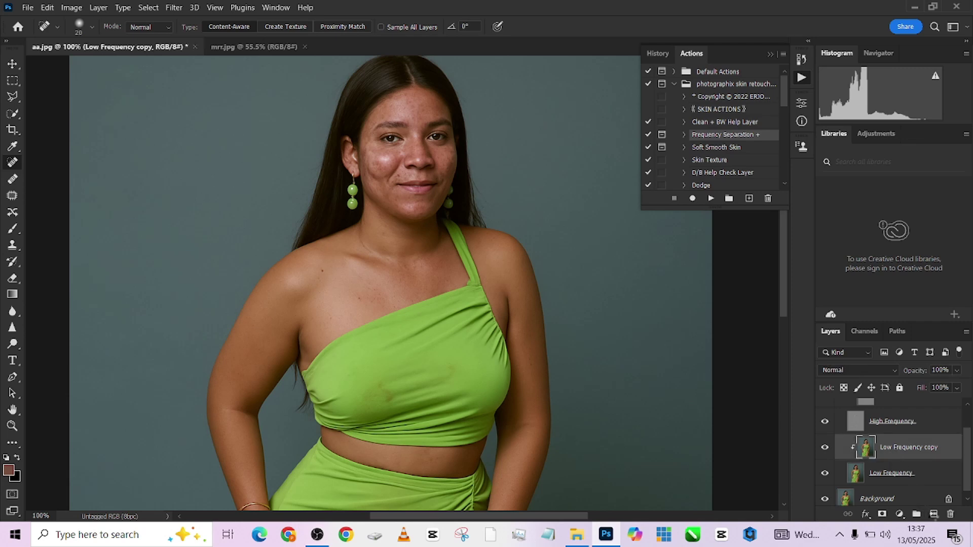
{"action": "left_click", "coordinate": [933, 514]}
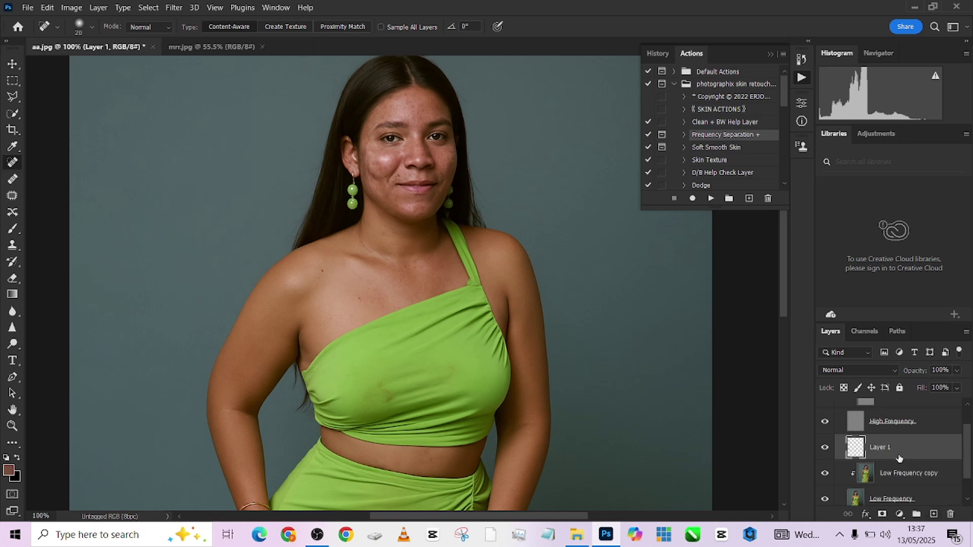
Choose the Mixer Brush with Sample All Layers on, and hide the High Frequency layer.
{"action": "left_click", "coordinate": [12, 442]}
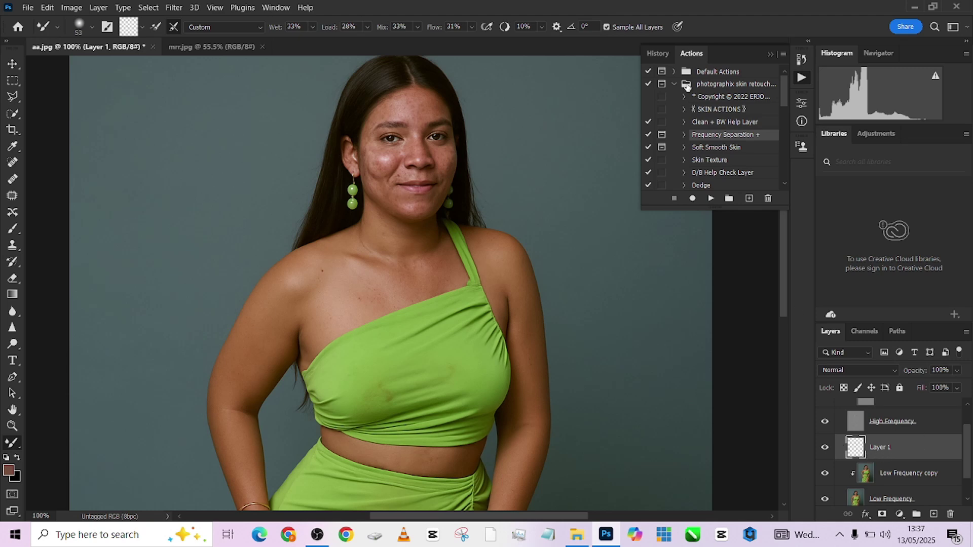
{"action": "left_click", "coordinate": [641, 29]}
{"action": "left_click", "coordinate": [607, 27]}
{"action": "left_click", "coordinate": [826, 422]}
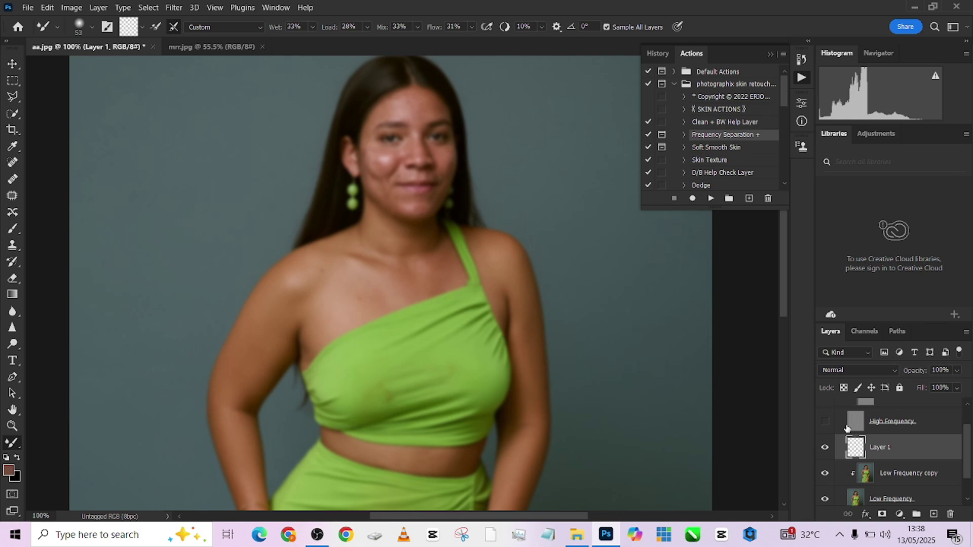
{"action": "scroll", "coordinate": [971, 444], "scroll_direction": "up", "scroll_amount": 2}
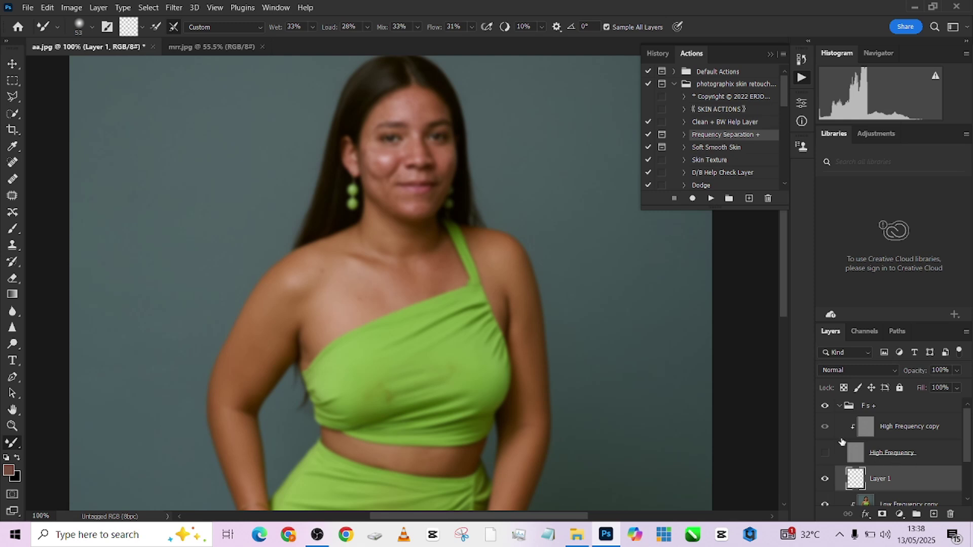
{"action": "left_click_drag", "start_coordinate": [964, 438], "coordinate": [968, 458]}
{"action": "left_click_drag", "start_coordinate": [969, 467], "coordinate": [969, 476]}
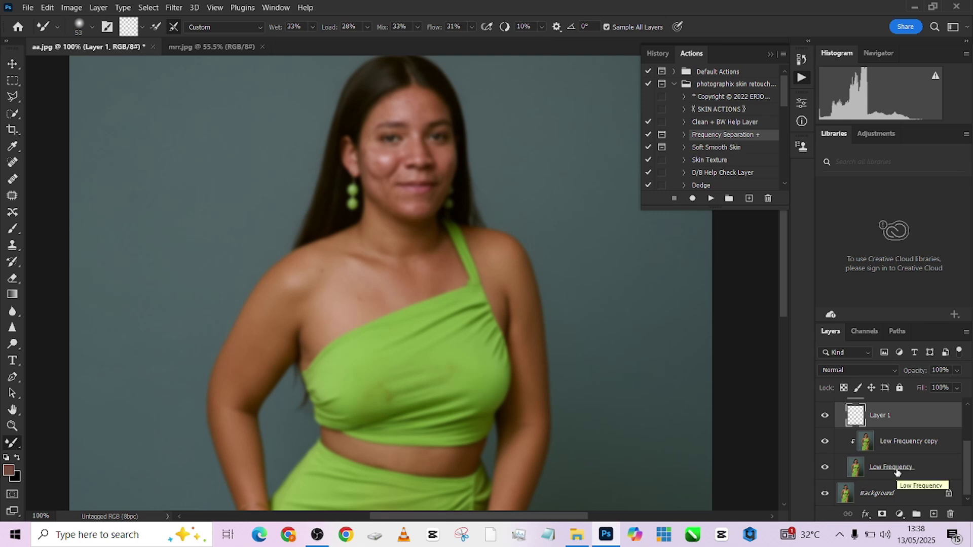
Blend the uneven skin tones on the forehead and cheeks on Layer 1 with the Mixer Brush, resizing it to suit each area.
{"action": "scroll", "coordinate": [362, 231], "scroll_direction": "up", "scroll_amount": 5}
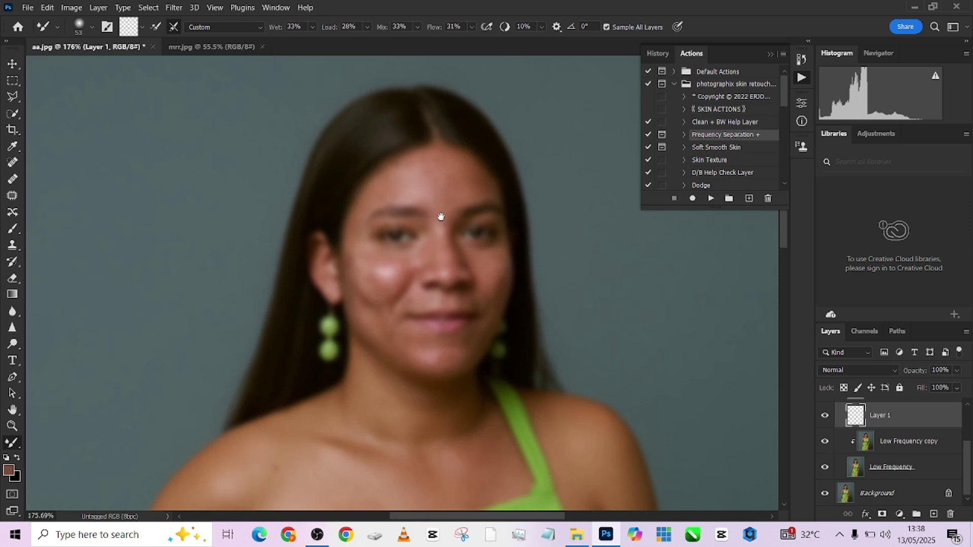
{"action": "scroll", "coordinate": [442, 223], "scroll_direction": "up", "scroll_amount": 2}
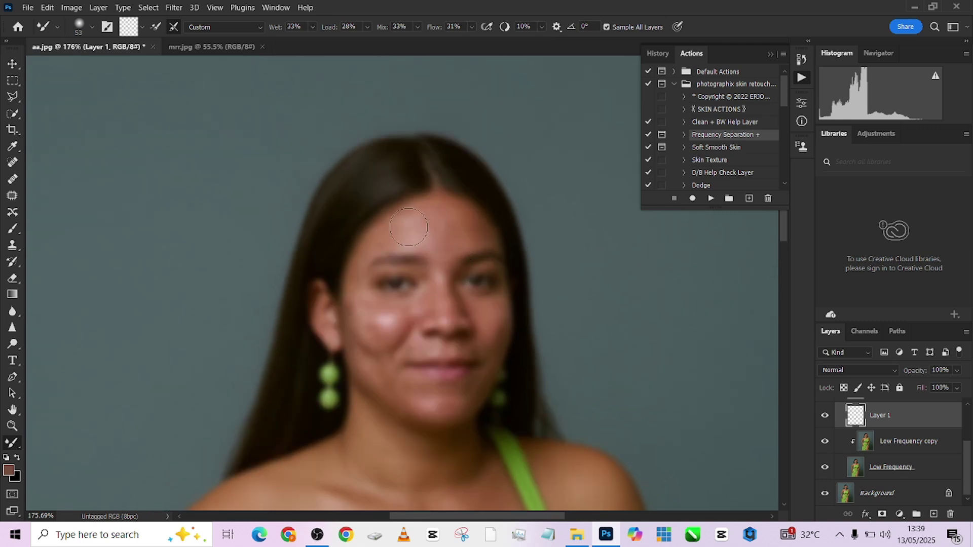
{"action": "key", "text": "bracketleft"}
{"action": "key", "text": "bracketleft"}
{"action": "key", "text": "bracketright"}
{"action": "key", "text": "bracketleft"}
{"action": "key", "text": "bracketright"}
{"action": "key", "text": "bracketright"}
{"action": "key", "text": "bracketright"}
{"action": "key", "text": "bracketleft"}
{"action": "key", "text": "bracketleft"}
{"action": "key", "text": "bracketleft"}
{"action": "key", "text": "bracketright"}
{"action": "key", "text": "bracketright"}
{"action": "key", "text": "bracketright"}
{"action": "key", "text": "bracketleft"}
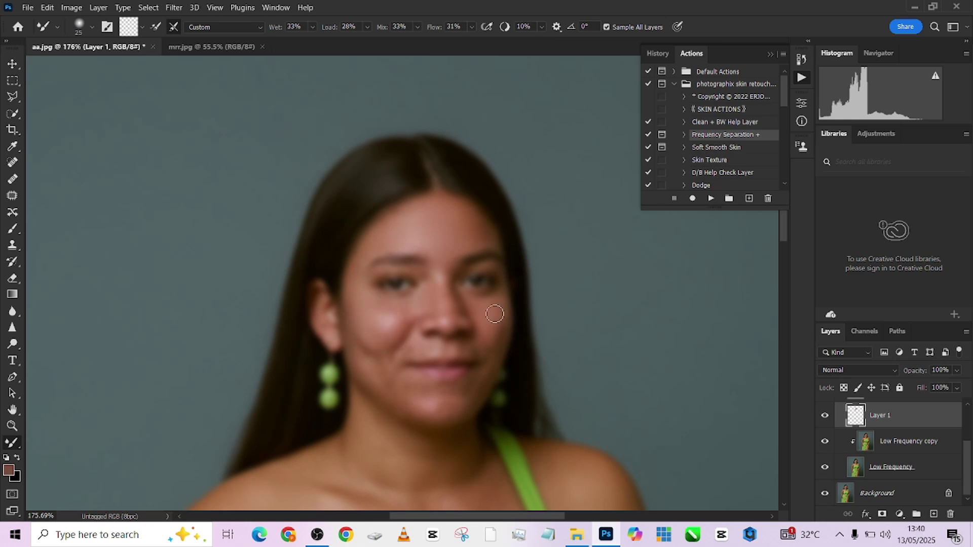
{"action": "key", "text": "bracketleft"}
{"action": "key", "text": "bracketleft"}
Smooth the skin around the mouth, chin and jaw on Layer 1 with the Mixer Brush at sizes around 30 to 35.
{"action": "scroll", "coordinate": [395, 306], "scroll_direction": "down", "scroll_amount": 2}
{"action": "key", "text": "bracketright"}
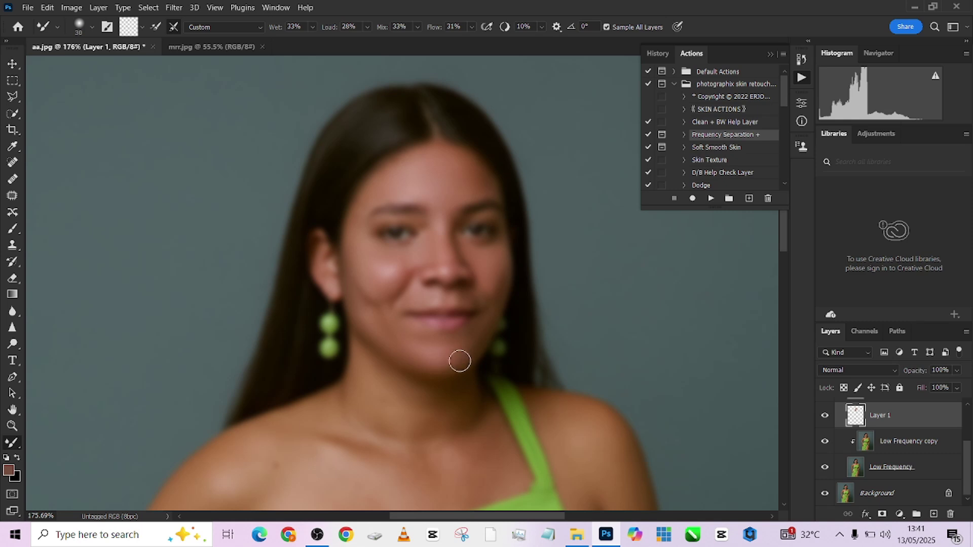
{"action": "key", "text": "bracketleft"}
{"action": "key", "text": "bracketleft"}
{"action": "key", "text": "bracketright"}
{"action": "key", "text": "bracketleft"}
{"action": "key", "text": "bracketleft"}
{"action": "key", "text": "bracketright"}
{"action": "key", "text": "bracketright"}
{"action": "key", "text": "bracketleft"}
{"action": "key", "text": "bracketright"}
{"action": "key", "text": "bracketright"}
{"action": "key", "text": "bracketright"}
{"action": "key", "text": "bracketleft"}
{"action": "key", "text": "bracketleft"}
{"action": "scroll", "coordinate": [385, 324], "scroll_direction": "down", "scroll_amount": 4}
{"action": "key", "text": "bracketright"}
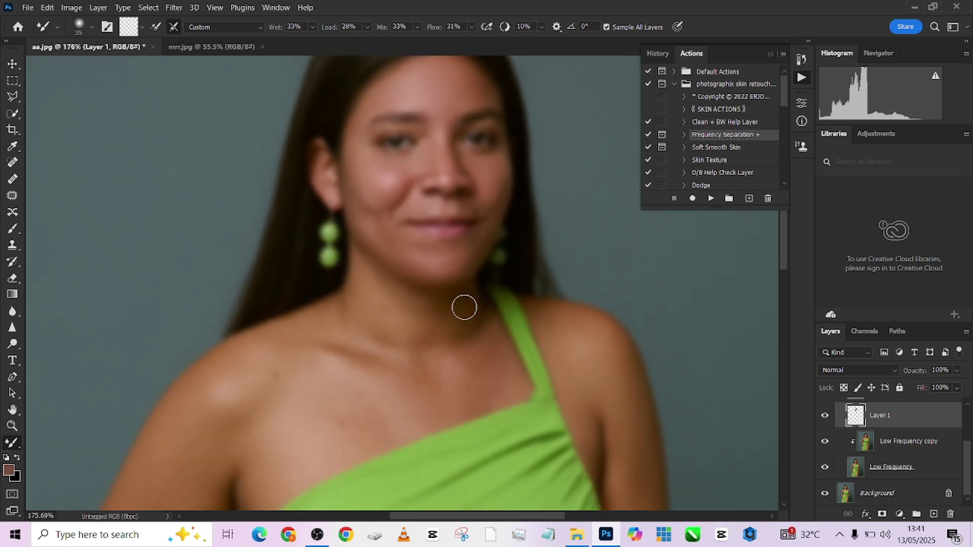
Show the High Frequency layer and toggle the F s + group's visibility to compare the face before and after smoothing.
{"action": "scroll", "coordinate": [829, 450], "scroll_direction": "up", "scroll_amount": 1}
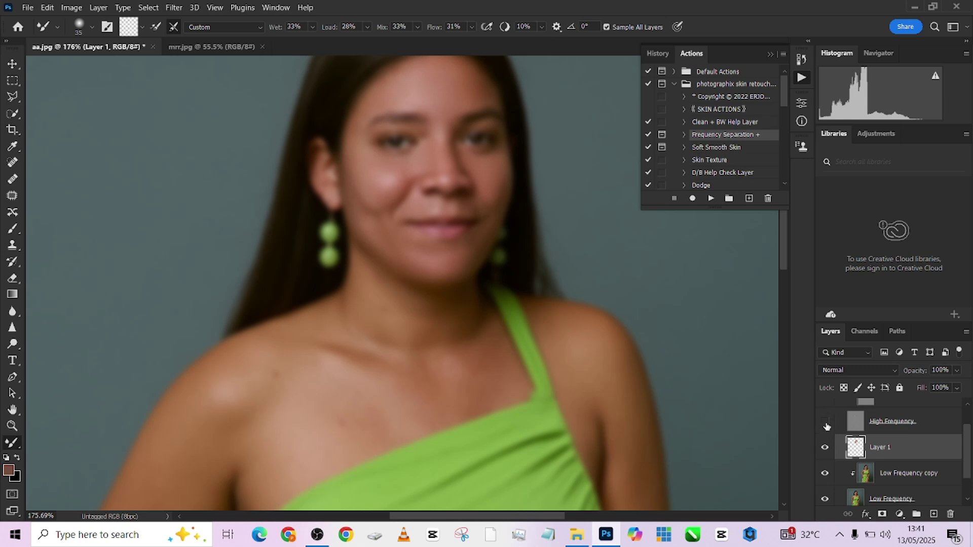
{"action": "left_click", "coordinate": [826, 423]}
{"action": "scroll", "coordinate": [873, 437], "scroll_direction": "up", "scroll_amount": 1}
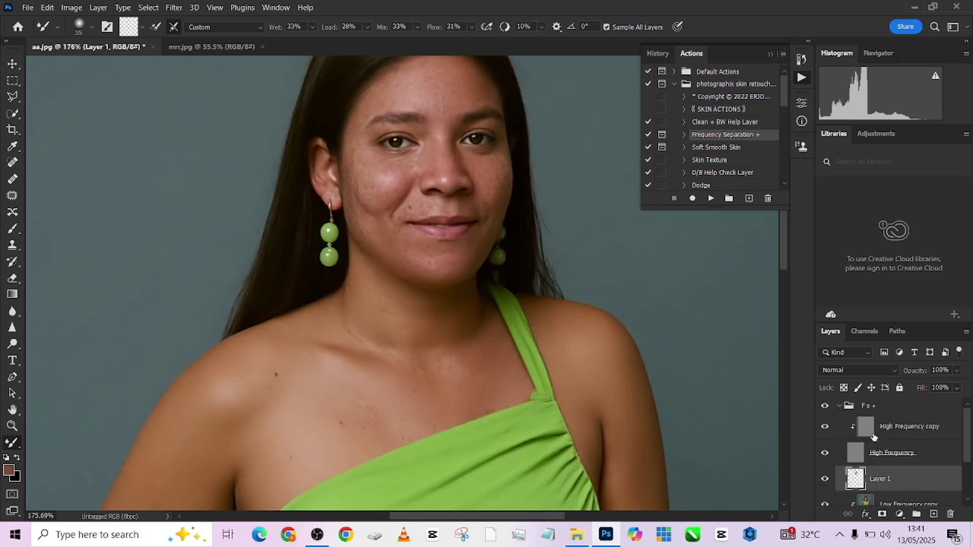
{"action": "left_click", "coordinate": [825, 406]}
{"action": "left_click", "coordinate": [825, 407]}
{"action": "scroll", "coordinate": [719, 378], "scroll_direction": "up", "scroll_amount": 1}
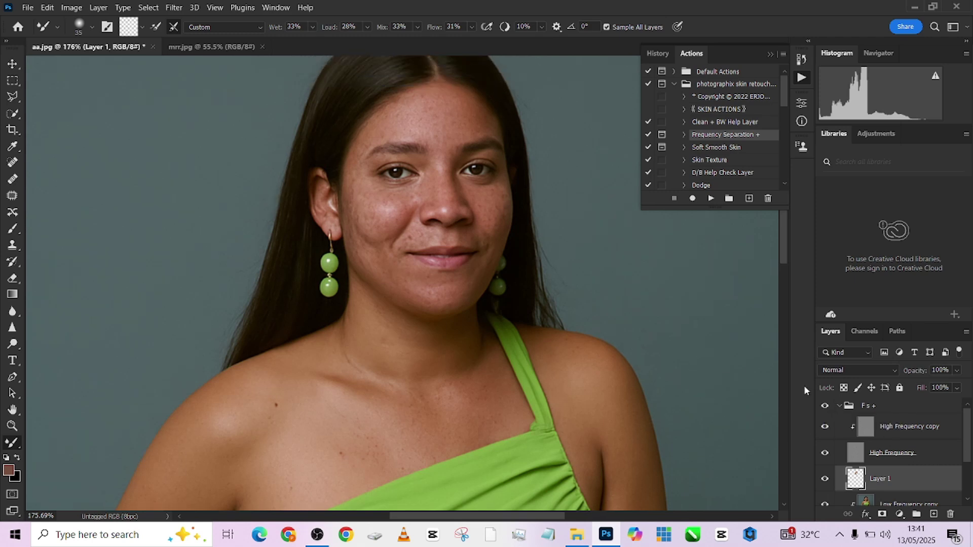
{"action": "left_click", "coordinate": [824, 406]}
{"action": "left_click", "coordinate": [824, 407]}
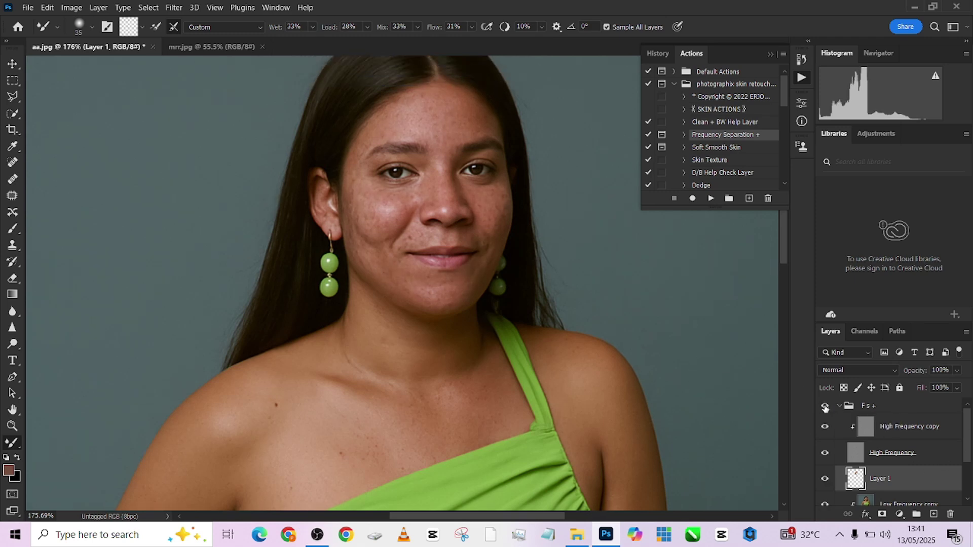
Hide the High Frequency layer and blend the neck and collarbone skin on Layer 1 with the Mixer Brush at sizes 40 to 45.
{"action": "left_click", "coordinate": [824, 453]}
{"action": "scroll", "coordinate": [386, 304], "scroll_direction": "down", "scroll_amount": 1}
{"action": "key", "text": "]"}
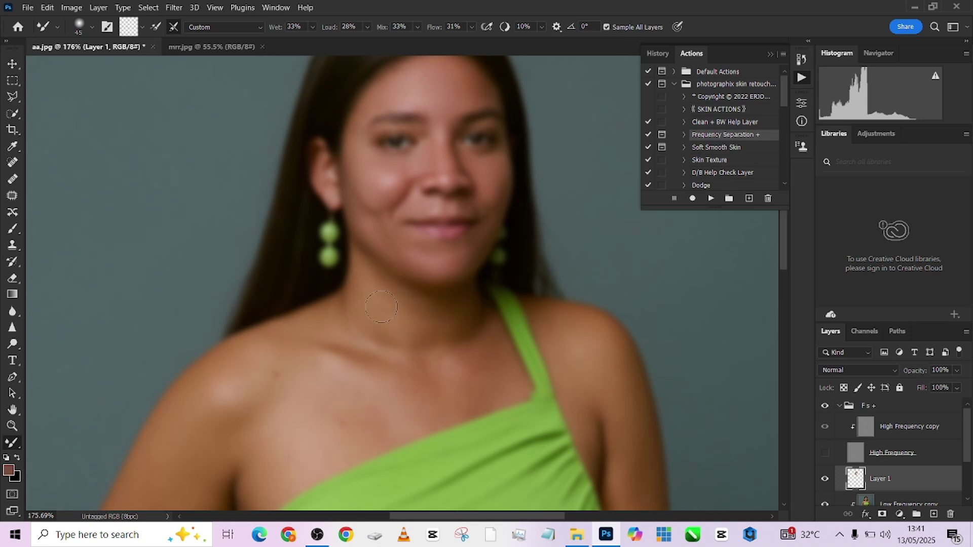
{"action": "scroll", "coordinate": [476, 325], "scroll_direction": "down", "scroll_amount": 1}
{"action": "key", "text": "["}
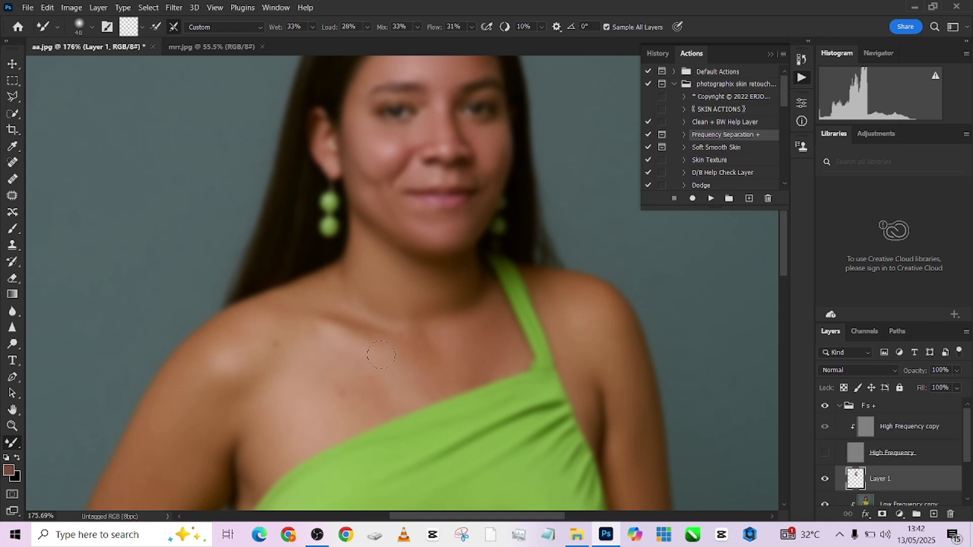
Blend the upper chest and bare shoulder on Layer 1 with the Mixer Brush at size 60.
{"action": "scroll", "coordinate": [327, 390], "scroll_direction": "left", "scroll_amount": 3}
{"action": "scroll", "coordinate": [334, 251], "scroll_direction": "down", "scroll_amount": 5}
{"action": "key", "text": "]"}
{"action": "key", "text": "]"}
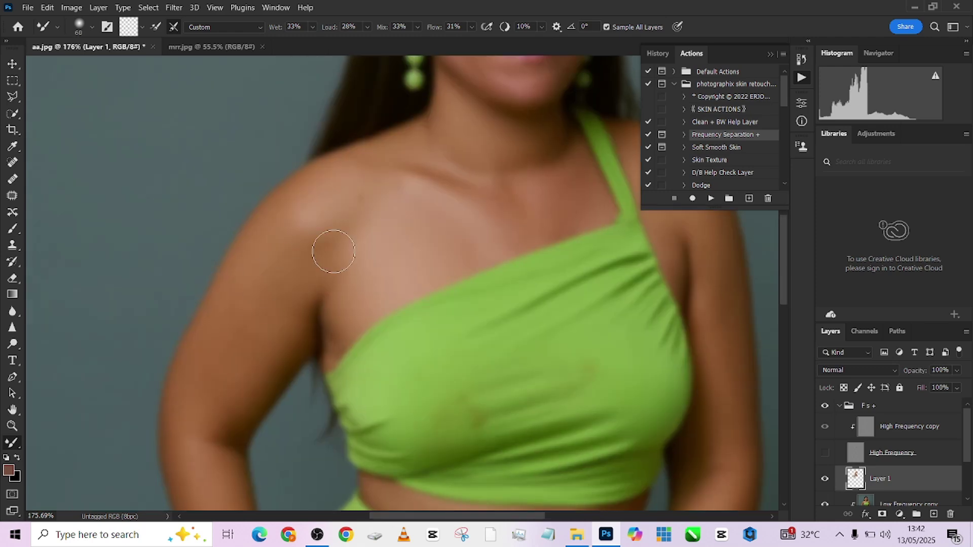
Smooth the arm and hand below the bare shoulder on Layer 1, reducing the Mixer Brush from 48 to about 38.
{"action": "scroll", "coordinate": [321, 200], "scroll_direction": "down", "scroll_amount": 6}
{"action": "scroll", "coordinate": [321, 199], "scroll_direction": "left", "scroll_amount": 3}
{"action": "key", "text": "["}
{"action": "key", "text": "["}
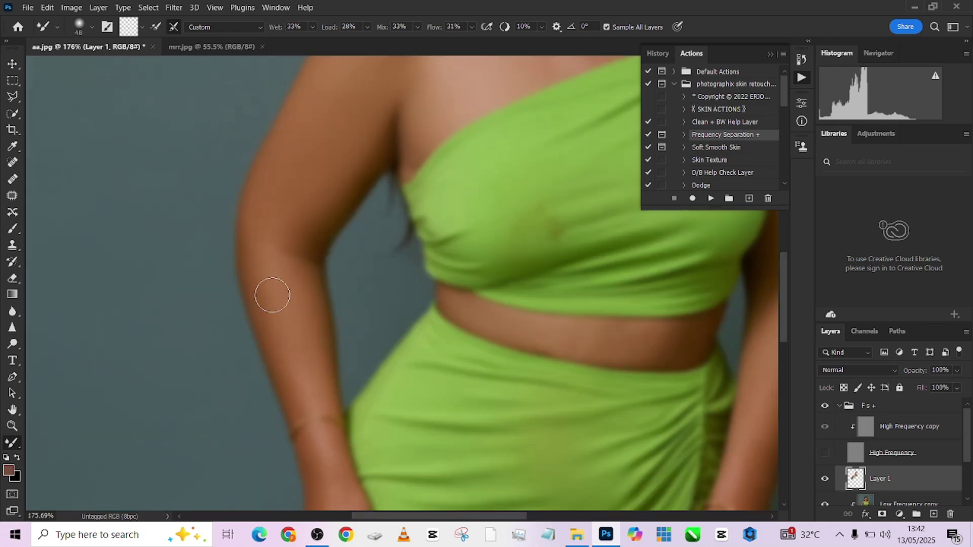
{"action": "scroll", "coordinate": [272, 295], "scroll_direction": "down", "scroll_amount": 8}
{"action": "key", "text": "["}
{"action": "key", "text": "["}
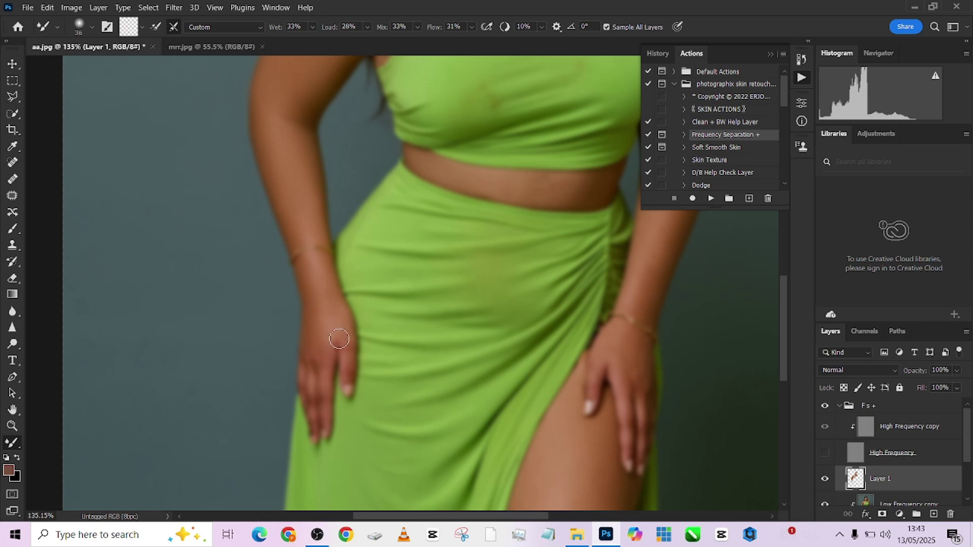
Smooth the arm and shoulder on the dress-strap side on Layer 1 with the Mixer Brush at size 49.
{"action": "scroll", "coordinate": [311, 336], "scroll_direction": "right", "scroll_amount": 7}
{"action": "scroll", "coordinate": [460, 332], "scroll_direction": "up", "scroll_amount": 4}
{"action": "key", "text": "]"}
{"action": "key", "text": "]"}
{"action": "scroll", "coordinate": [472, 141], "scroll_direction": "up", "scroll_amount": 4}
{"action": "scroll", "coordinate": [473, 140], "scroll_direction": "right", "scroll_amount": 2}
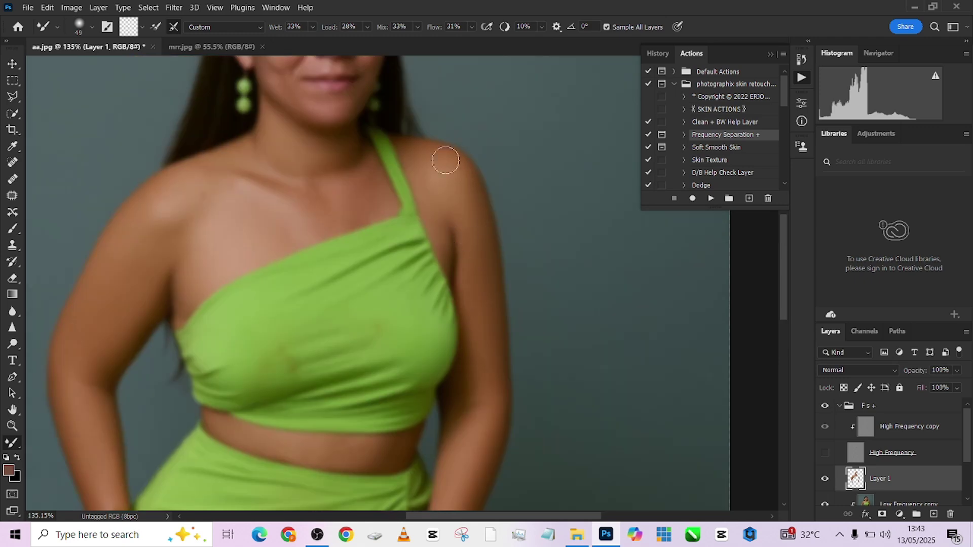
{"action": "scroll", "coordinate": [348, 202], "scroll_direction": "left", "scroll_amount": 3}
{"action": "scroll", "coordinate": [380, 215], "scroll_direction": "up", "scroll_amount": 2}
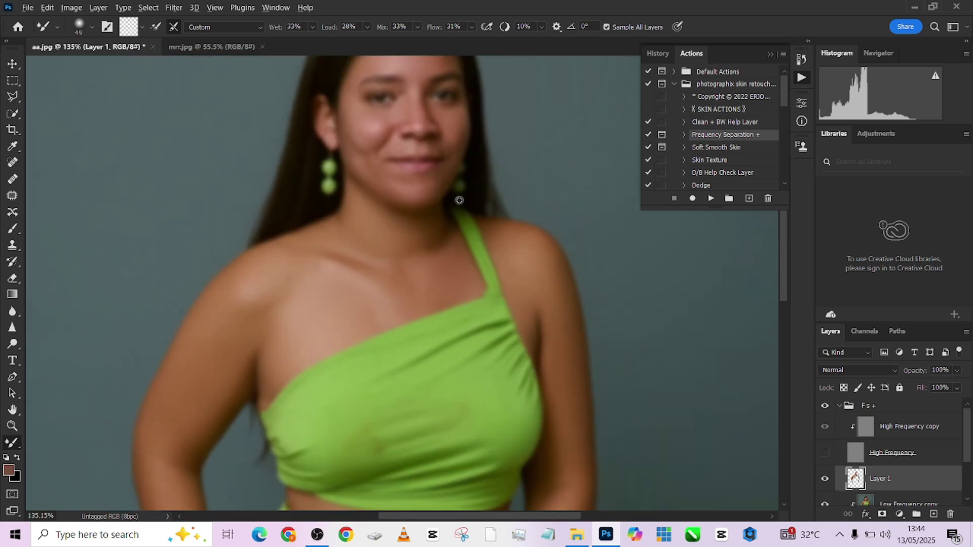
Blend the exposed midriff skin between top and skirt on Layer 1 with the Mixer Brush at size 41.
{"action": "scroll", "coordinate": [424, 235], "scroll_direction": "down", "scroll_amount": 3}
{"action": "key", "text": "["}
{"action": "key", "text": "["}
{"action": "scroll", "coordinate": [355, 305], "scroll_direction": "down", "scroll_amount": 4}
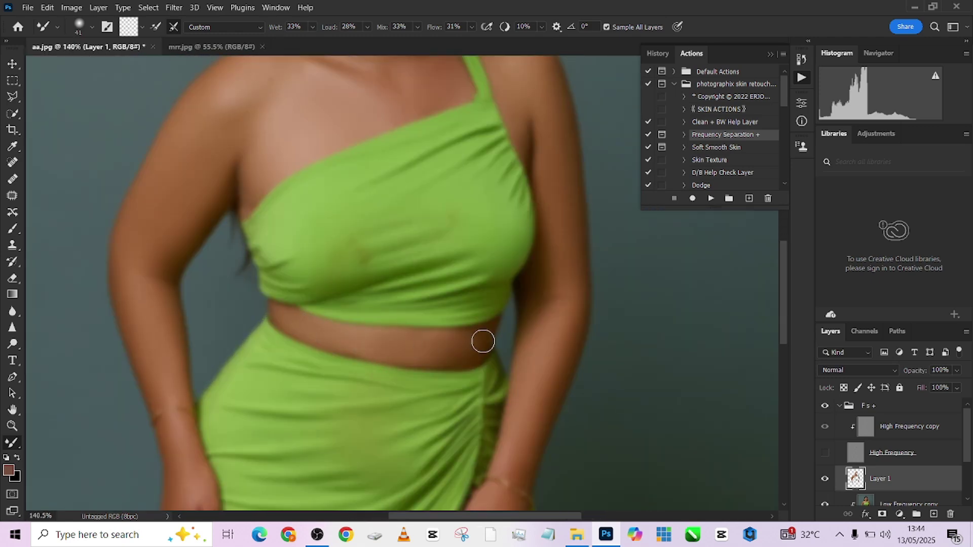
Smooth the exposed thigh in the skirt's slit on Layer 1 with the Mixer Brush at size 76.
{"action": "scroll", "coordinate": [324, 335], "scroll_direction": "down", "scroll_amount": 3}
{"action": "scroll", "coordinate": [471, 380], "scroll_direction": "down", "scroll_amount": 4}
{"action": "key", "text": "]"}
{"action": "key", "text": "]"}
{"action": "key", "text": "]"}
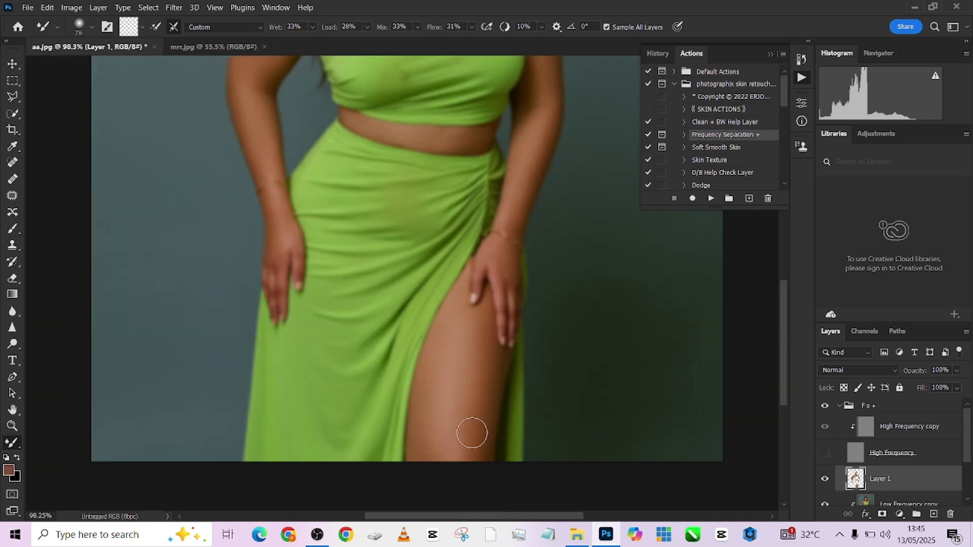
Blend the skin of the hand resting on the thigh on Layer 1 with the Mixer Brush at size 41.
{"action": "scroll", "coordinate": [528, 278], "scroll_direction": "up", "scroll_amount": 3}
{"action": "key", "text": "["}
{"action": "key", "text": "["}
{"action": "key", "text": "["}
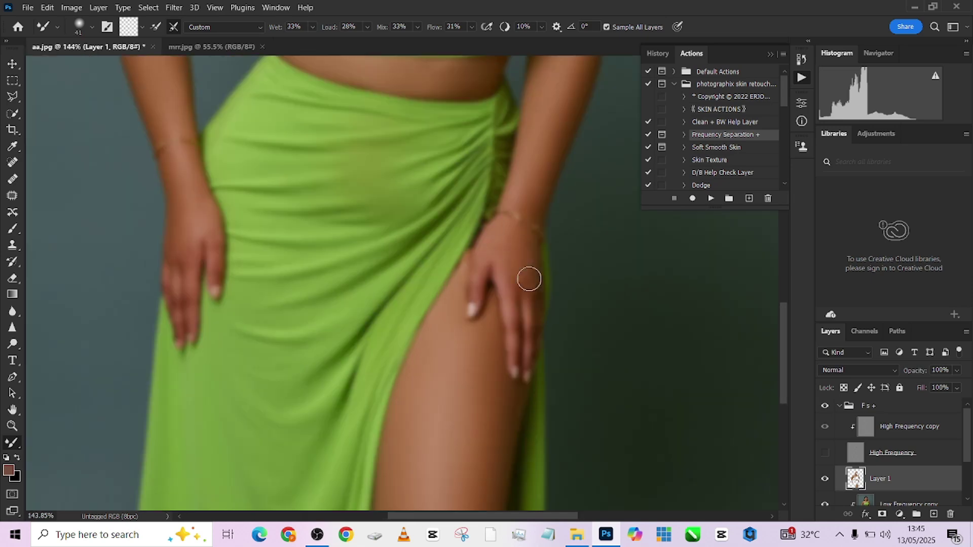
Go over the chest skin again on Layer 1 with the Mixer Brush enlarged to size 66.
{"action": "scroll", "coordinate": [541, 248], "scroll_direction": "up", "scroll_amount": 10}
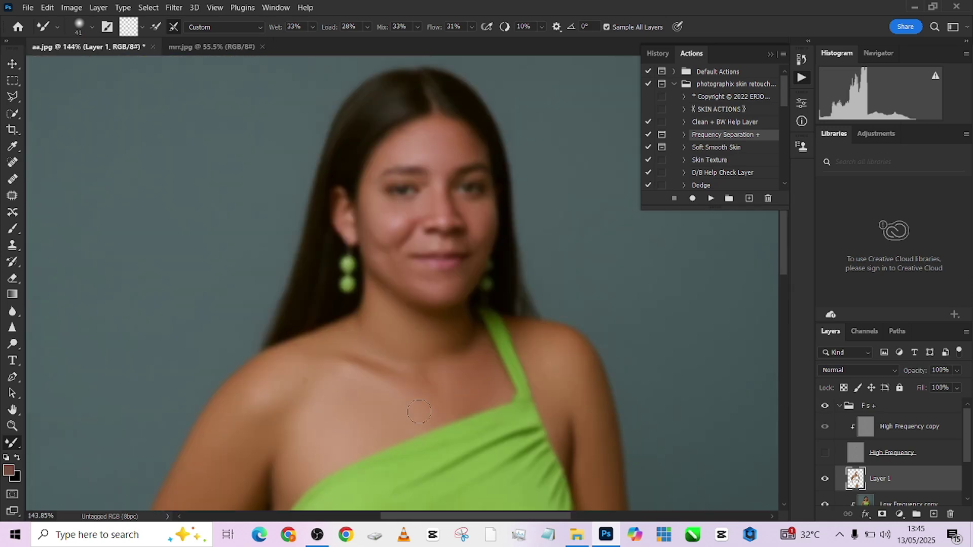
{"action": "key", "text": "]"}
{"action": "key", "text": "]"}
{"action": "key", "text": "]"}
Show the High Frequency layer and toggle the F s + group's visibility to compare the whole figure before and after smoothing.
{"action": "scroll", "coordinate": [414, 134], "scroll_direction": "down", "scroll_amount": 8}
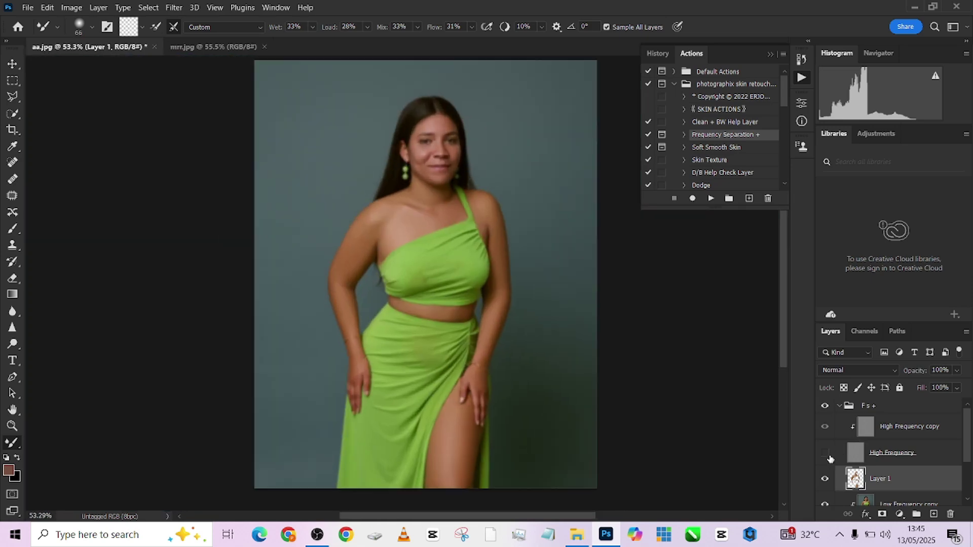
{"action": "left_click", "coordinate": [826, 455]}
{"action": "scroll", "coordinate": [462, 398], "scroll_direction": "up", "scroll_amount": 2}
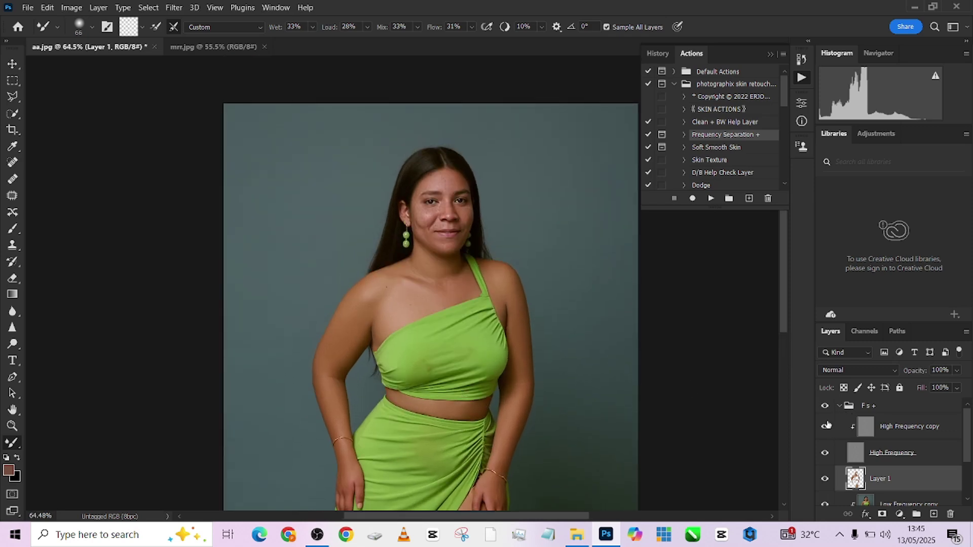
{"action": "left_click", "coordinate": [826, 407]}
{"action": "left_click", "coordinate": [826, 407]}
{"action": "left_click", "coordinate": [826, 407]}
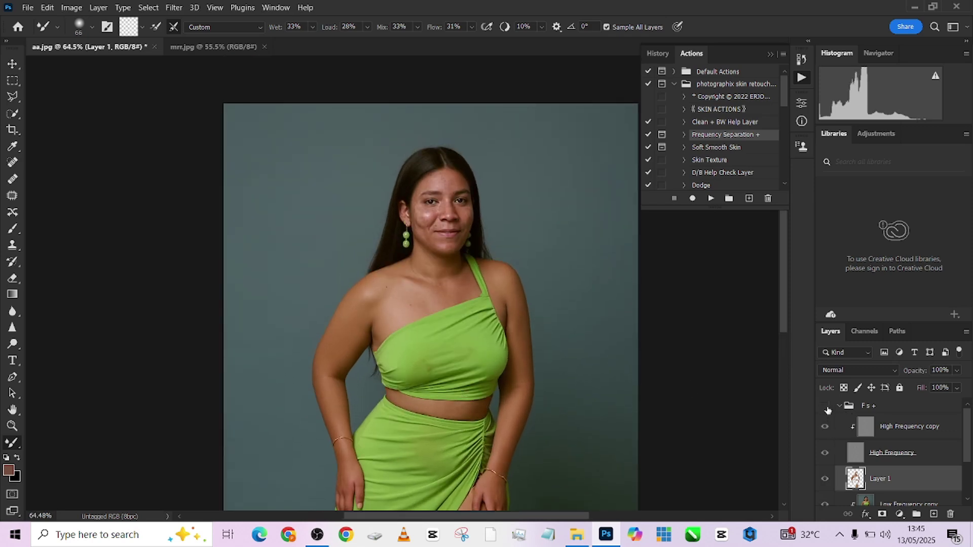
Choose the Clone Stamp tool and make the High Frequency copy layer active for texture cleanup on the face.
{"action": "scroll", "coordinate": [440, 176], "scroll_direction": "up", "scroll_amount": 12}
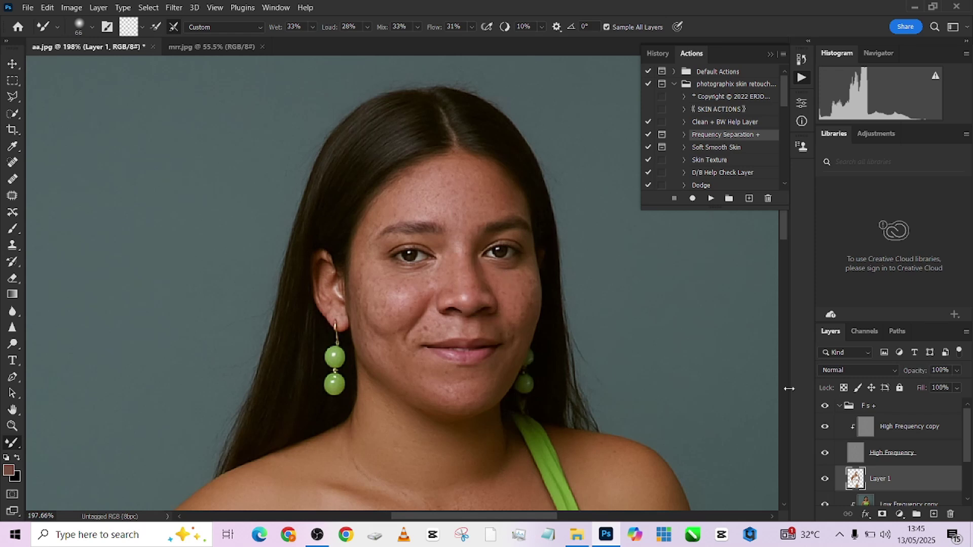
{"action": "left_click", "coordinate": [900, 457]}
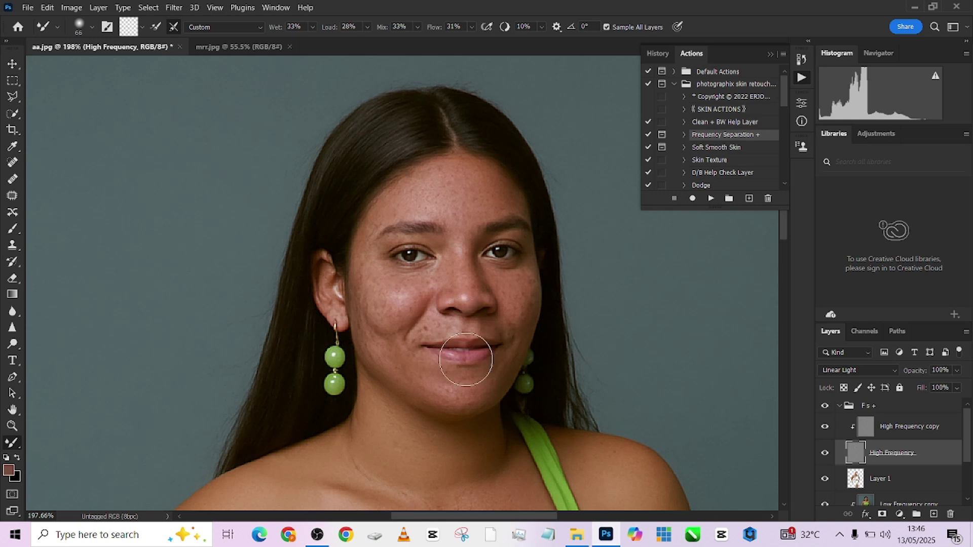
{"action": "left_click", "coordinate": [12, 246]}
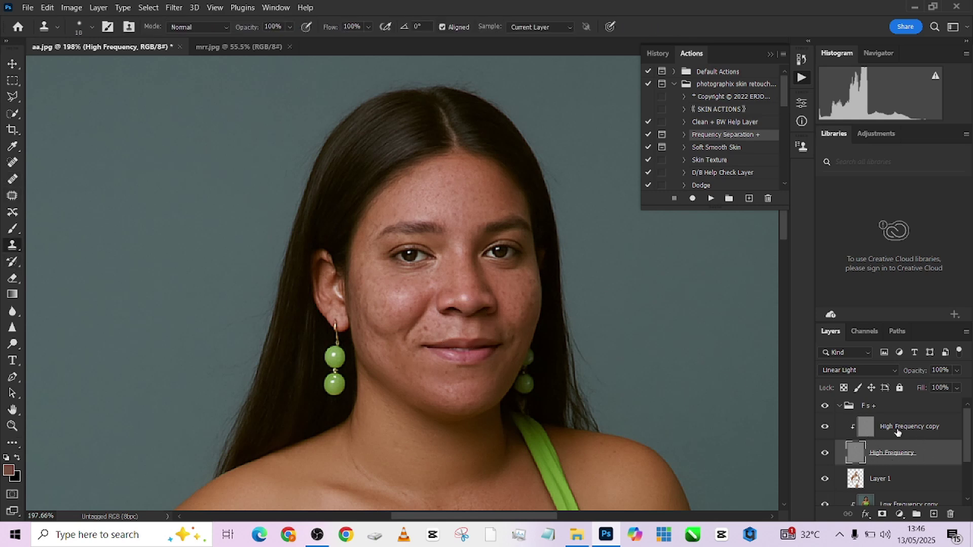
{"action": "left_click", "coordinate": [897, 431]}
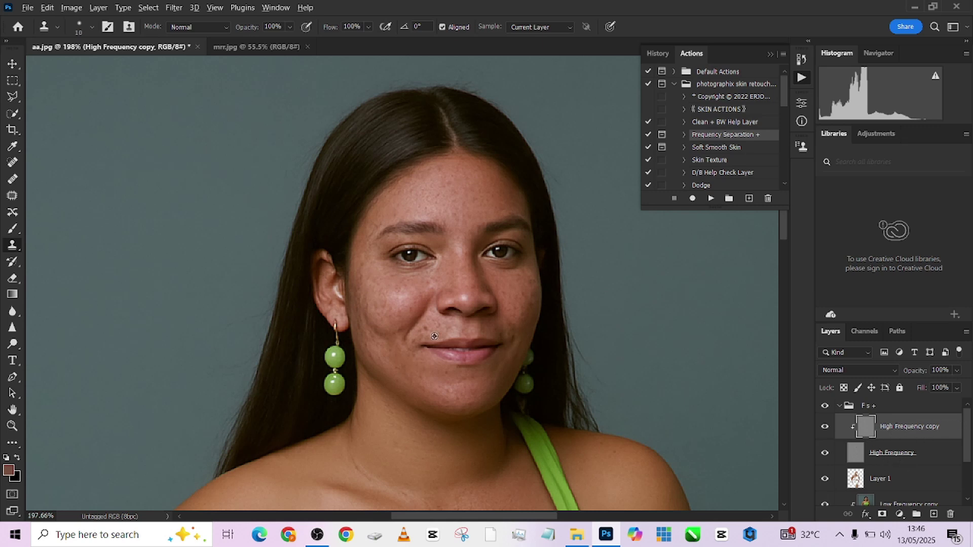
Clone clean skin texture over the facial blemishes on the High Frequency copy layer with small Clone Stamp sizes from 9 to 5.
{"action": "scroll", "coordinate": [431, 325], "scroll_direction": "up", "scroll_amount": 1}
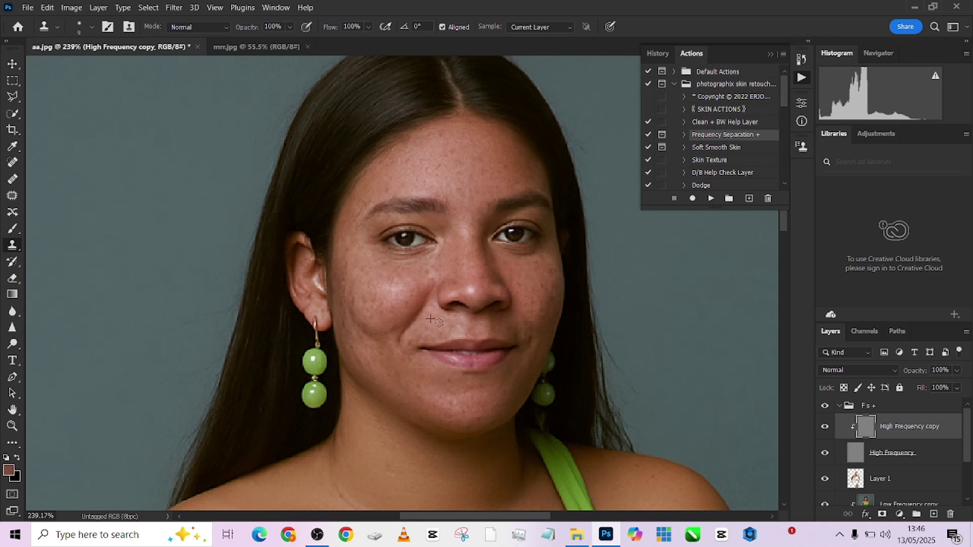
{"action": "key", "text": "bracketleft"}
{"action": "key", "text": "bracketleft"}
{"action": "key", "text": "bracketleft"}
{"action": "key", "text": "bracketleft"}
{"action": "left_click", "coordinate": [552, 278]}
{"action": "scroll", "coordinate": [412, 291], "scroll_direction": "up", "scroll_amount": 1}
{"action": "scroll", "coordinate": [392, 298], "scroll_direction": "down", "scroll_amount": 3}
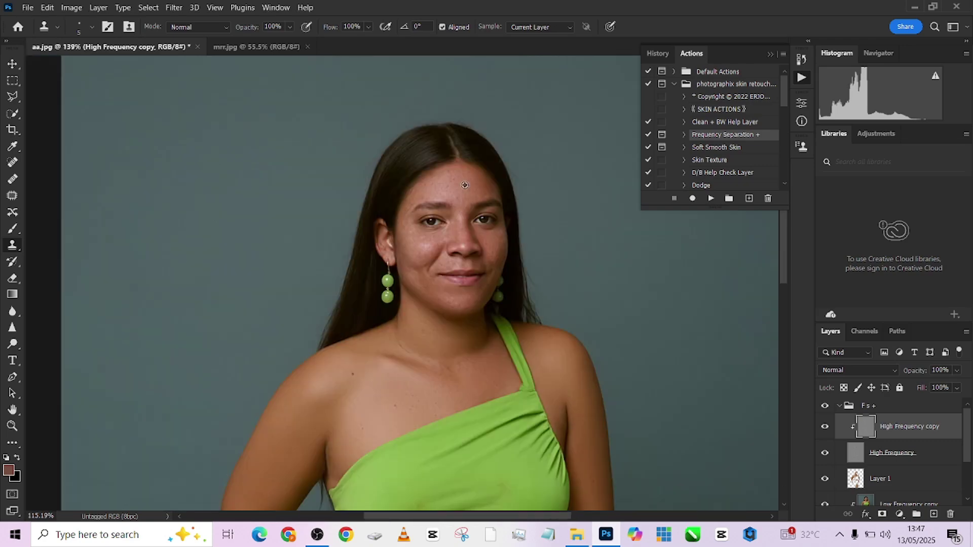
Clone away the remaining forehead spots and the small marks on the chest on the High Frequency copy layer at size 7.
{"action": "scroll", "coordinate": [693, 321], "scroll_direction": "up", "scroll_amount": 1}
{"action": "scroll", "coordinate": [426, 315], "scroll_direction": "up", "scroll_amount": 2}
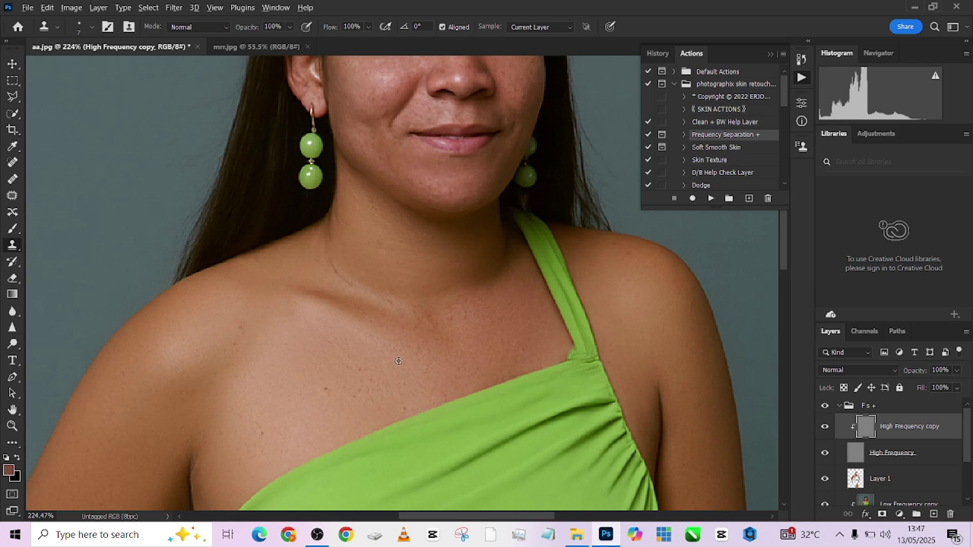
{"action": "scroll", "coordinate": [536, 321], "scroll_direction": "down", "scroll_amount": 5}
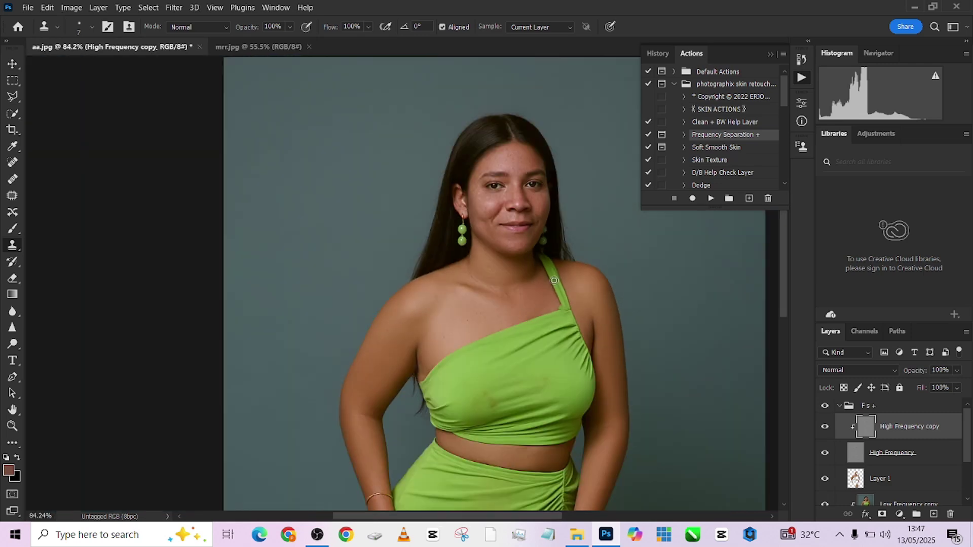
Collapse the F s + group and toggle its visibility to compare the retouched skin with the original.
{"action": "left_click", "coordinate": [840, 407]}
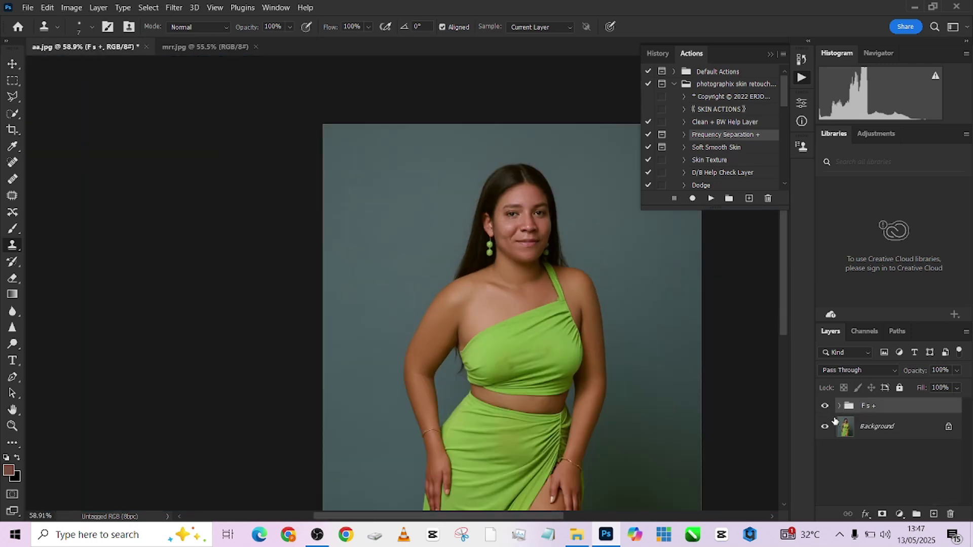
{"action": "left_click", "coordinate": [825, 406]}
{"action": "scroll", "coordinate": [723, 384], "scroll_direction": "up", "scroll_amount": 2}
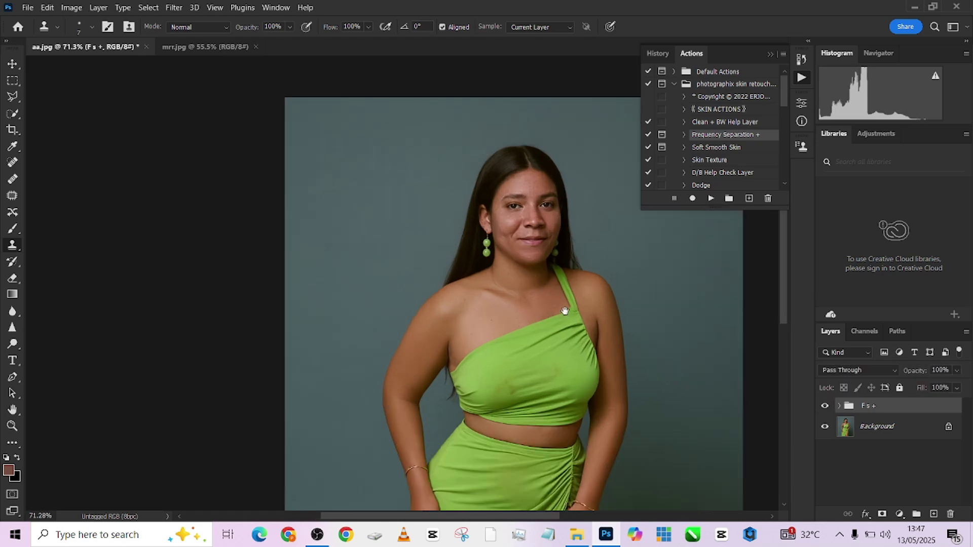
{"action": "scroll", "coordinate": [426, 263], "scroll_direction": "down", "scroll_amount": 2}
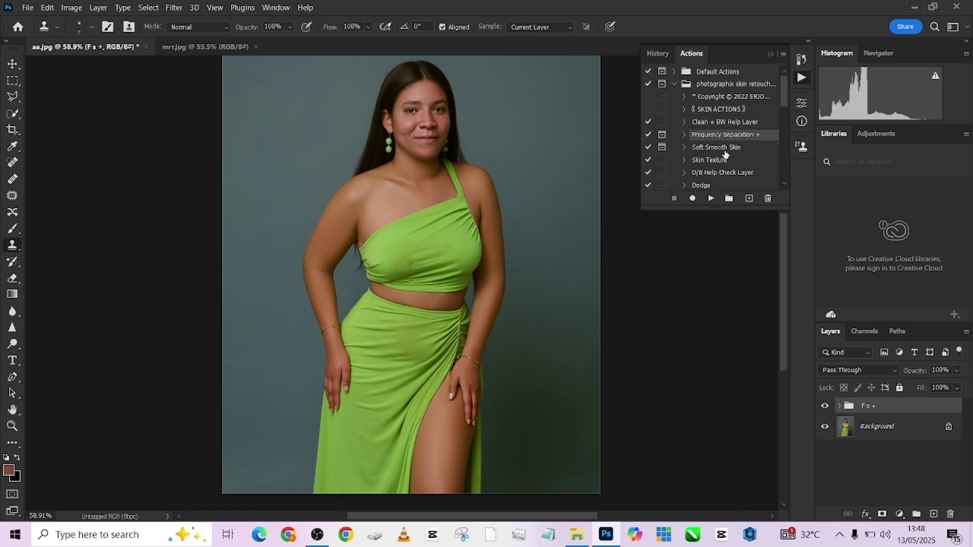
Run the Dodge, Burn and D/B Help Check Layer actions from the photographix skin retouch set.
{"action": "scroll", "coordinate": [727, 187], "scroll_direction": "down", "scroll_amount": 2}
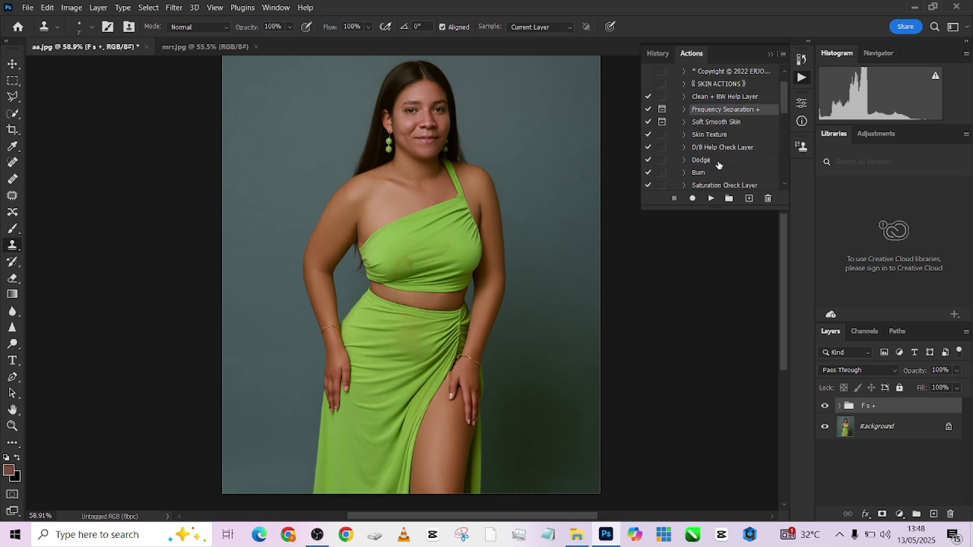
{"action": "left_click", "coordinate": [716, 159]}
{"action": "left_click", "coordinate": [711, 198]}
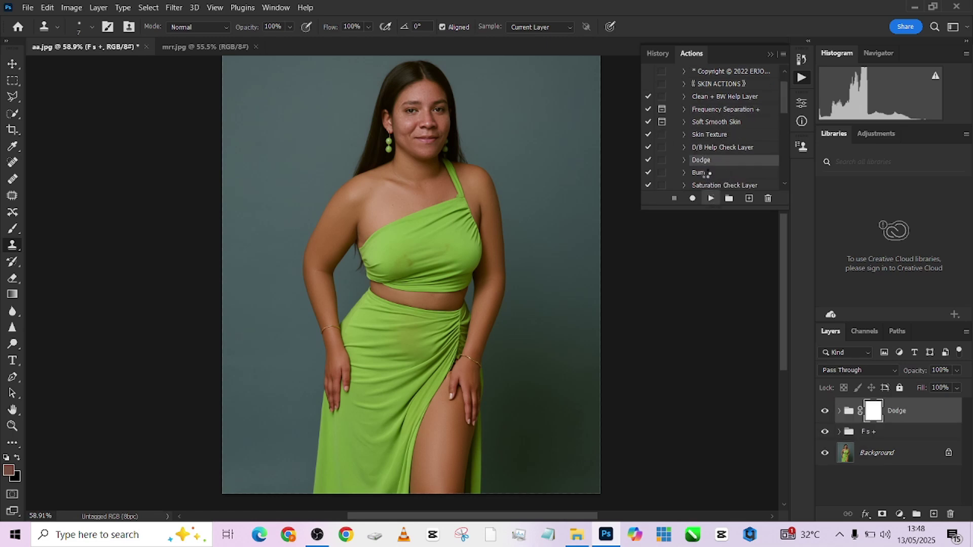
{"action": "left_click", "coordinate": [709, 199]}
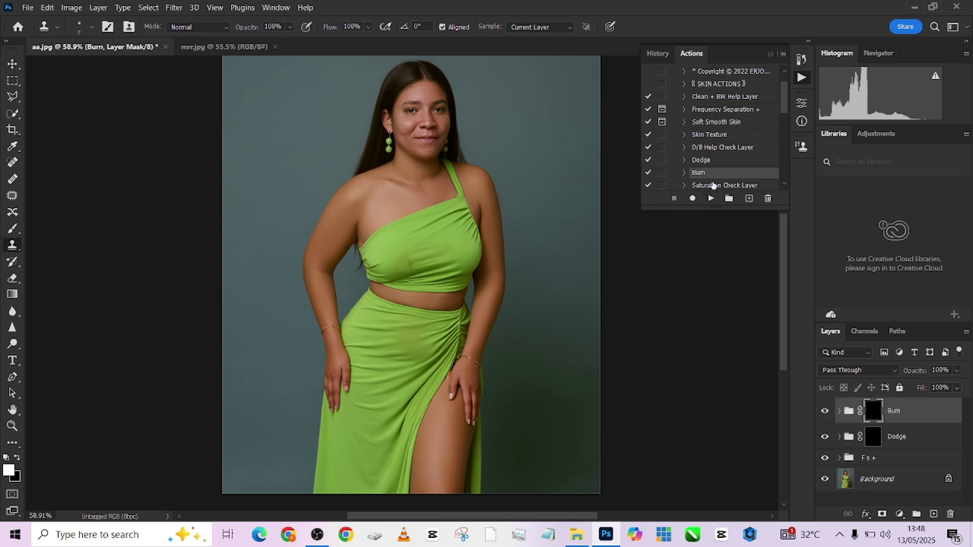
{"action": "left_click", "coordinate": [712, 149]}
{"action": "left_click", "coordinate": [710, 198]}
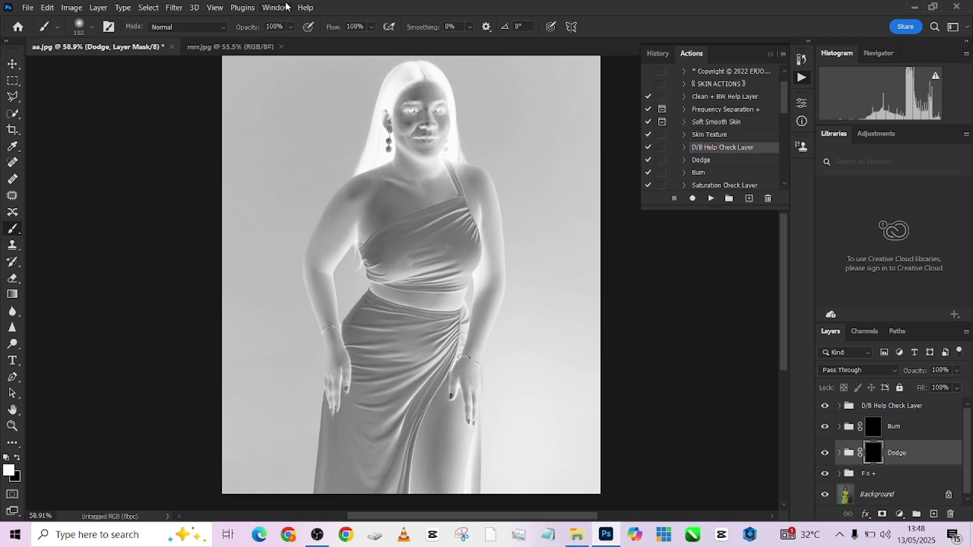
Set the Brush to 3% flow for painting on the Dodge group's mask.
{"action": "left_click", "coordinate": [356, 26]}
{"action": "type", "text": "3"}
{"action": "key", "text": "Return"}
{"action": "scroll", "coordinate": [495, 436], "scroll_direction": "up", "scroll_amount": 7, "text": "alt"}
{"action": "scroll", "coordinate": [478, 322], "scroll_direction": "up", "scroll_amount": 3}
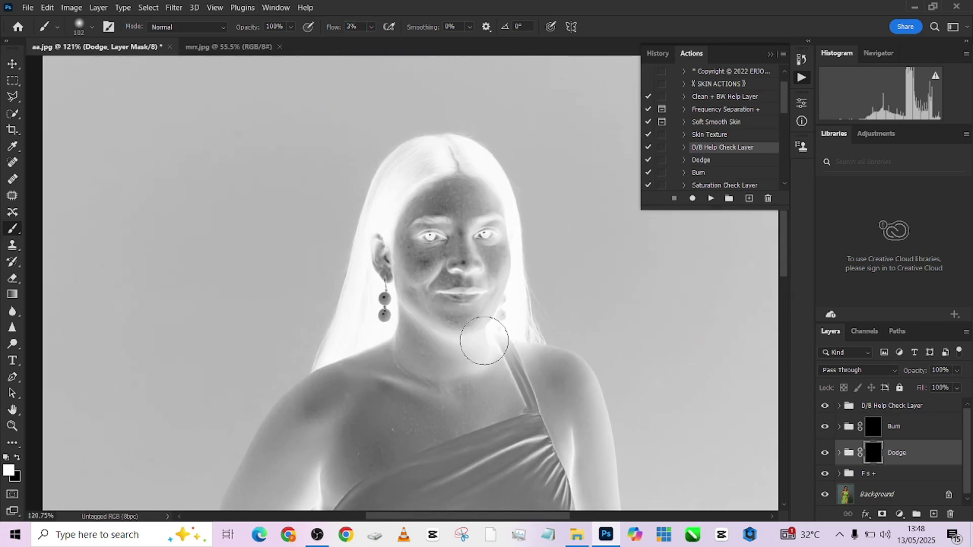
Paint white on the Dodge mask over the uneven cheek patches near the ear with the Brush reduced to size 25.
{"action": "key", "text": "bracketleft"}
{"action": "key", "text": "bracketleft"}
{"action": "key", "text": "bracketleft"}
{"action": "key", "text": "bracketleft"}
{"action": "key", "text": "bracketleft"}
{"action": "key", "text": "bracketleft"}
{"action": "key", "text": "bracketleft"}
{"action": "scroll", "coordinate": [405, 249], "scroll_direction": "up", "scroll_amount": 2}
{"action": "key", "text": "bracketleft"}
{"action": "key", "text": "bracketleft"}
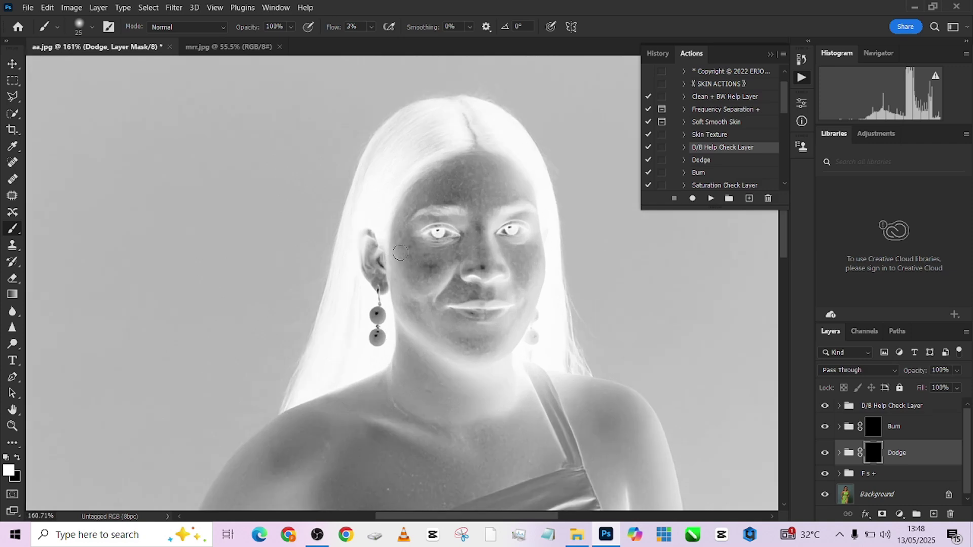
{"action": "mouse_move", "coordinate": [413, 259]}
{"action": "left_mouse_down"}
{"action": "mouse_move", "coordinate": [463, 249]}
{"action": "mouse_move", "coordinate": [439, 267]}
{"action": "mouse_move", "coordinate": [407, 258]}
{"action": "mouse_move", "coordinate": [420, 267]}
{"action": "mouse_move", "coordinate": [403, 243]}
{"action": "mouse_move", "coordinate": [423, 260]}
{"action": "mouse_move", "coordinate": [451, 259]}
{"action": "mouse_move", "coordinate": [406, 255]}
{"action": "left_mouse_up"}
Dodge the uneven patches across the forehead on the Dodge mask with the Brush at size 45.
{"action": "scroll", "coordinate": [426, 201], "scroll_direction": "up", "scroll_amount": 1}
{"action": "key", "text": "bracketright"}
{"action": "key", "text": "bracketright"}
{"action": "key", "text": "bracketright"}
{"action": "key", "text": "bracketright"}
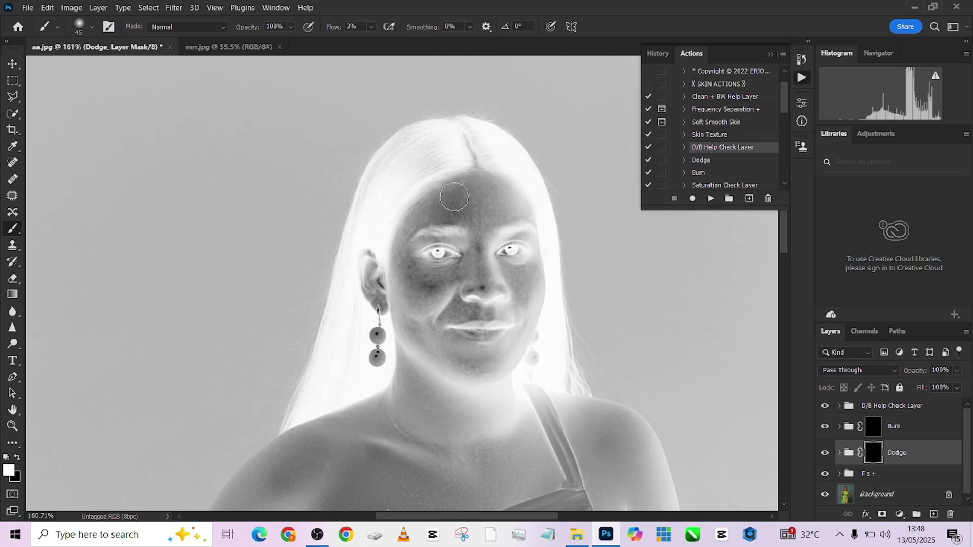
{"action": "mouse_move", "coordinate": [473, 195]}
{"action": "left_mouse_down"}
{"action": "mouse_move", "coordinate": [475, 219]}
{"action": "mouse_move", "coordinate": [484, 203]}
{"action": "mouse_move", "coordinate": [488, 218]}
{"action": "mouse_move", "coordinate": [476, 199]}
{"action": "mouse_move", "coordinate": [473, 211]}
{"action": "left_mouse_up"}
Dodge the small spots around the bridge of the nose on the Dodge mask with the Brush at size 10.
{"action": "key", "text": "bracketleft"}
{"action": "key", "text": "bracketleft"}
{"action": "key", "text": "bracketleft"}
{"action": "key", "text": "bracketleft"}
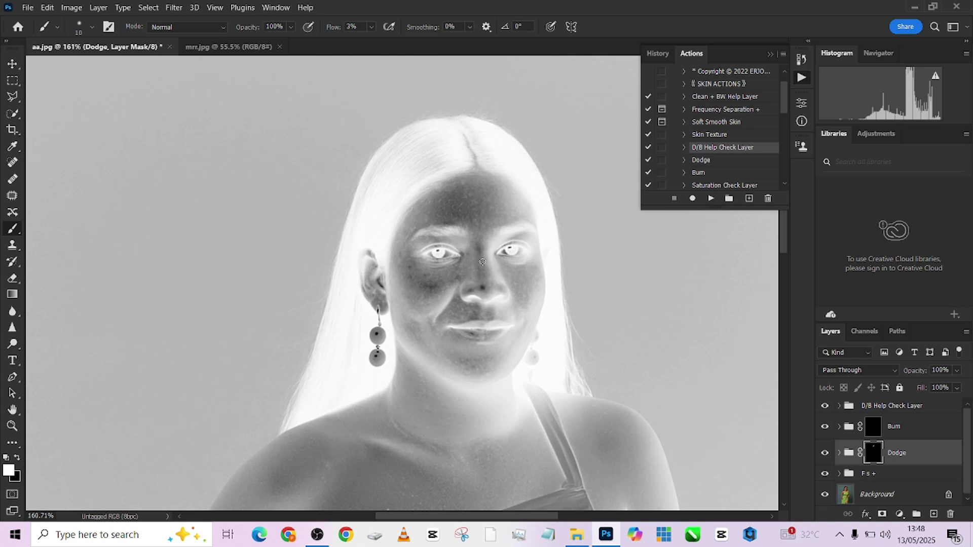
Dodge the patches on the lower cheek and jaw on the Dodge mask with the Brush at about size 20.
{"action": "key", "text": "bracketright"}
{"action": "key", "text": "bracketright"}
{"action": "key", "text": "bracketright"}
{"action": "key", "text": "bracketright"}
{"action": "key", "text": "bracketleft"}
{"action": "scroll", "coordinate": [421, 284], "scroll_direction": "down", "scroll_amount": 2}
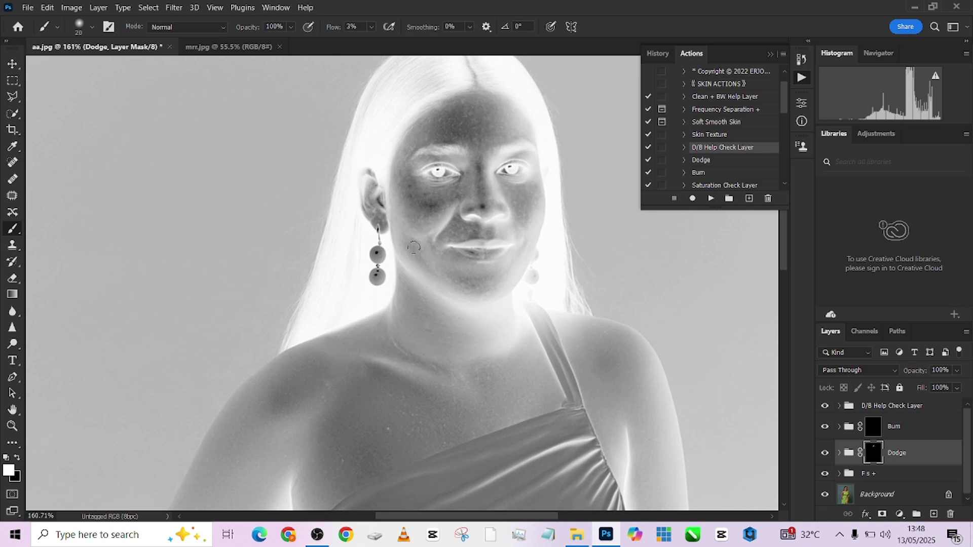
Dodge the uneven patches across the collarbone and upper chest on the Dodge mask with the Brush at about size 35 to 40.
{"action": "key", "text": "bracketright"}
{"action": "key", "text": "bracketleft"}
{"action": "scroll", "coordinate": [449, 238], "scroll_direction": "down", "scroll_amount": 2}
{"action": "key", "text": "bracketright"}
{"action": "key", "text": "bracketright"}
{"action": "key", "text": "bracketright"}
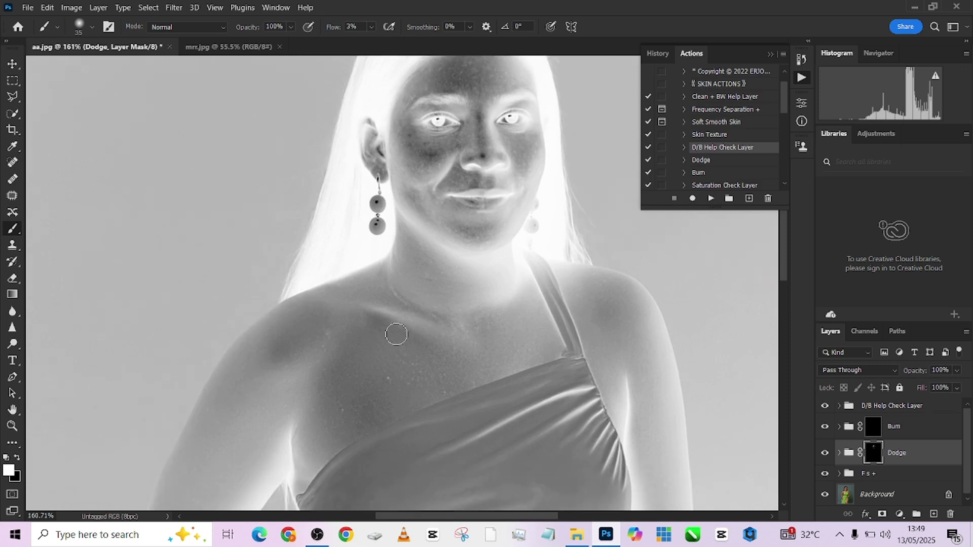
{"action": "key", "text": "bracketright"}
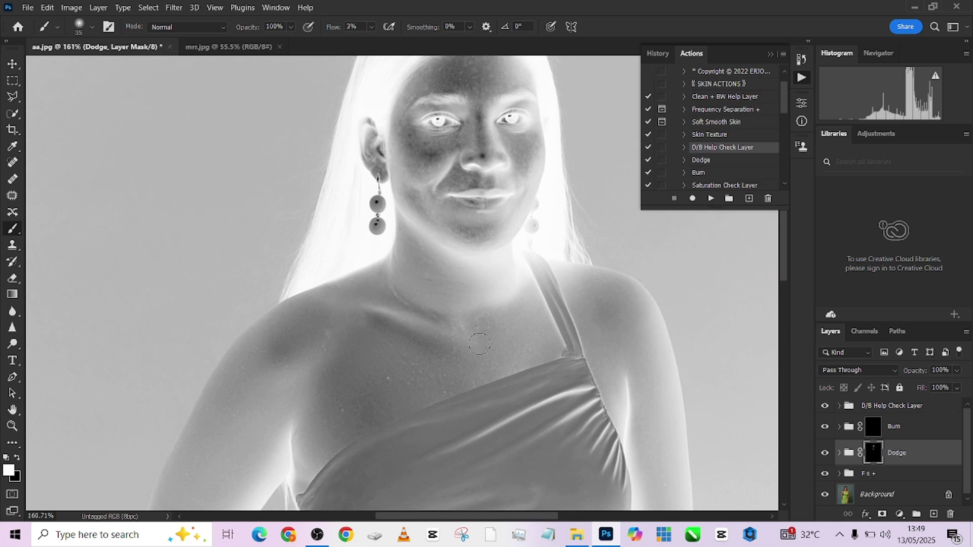
{"action": "key", "text": "bracketright"}
{"action": "scroll", "coordinate": [333, 326], "scroll_direction": "down", "scroll_amount": 2}
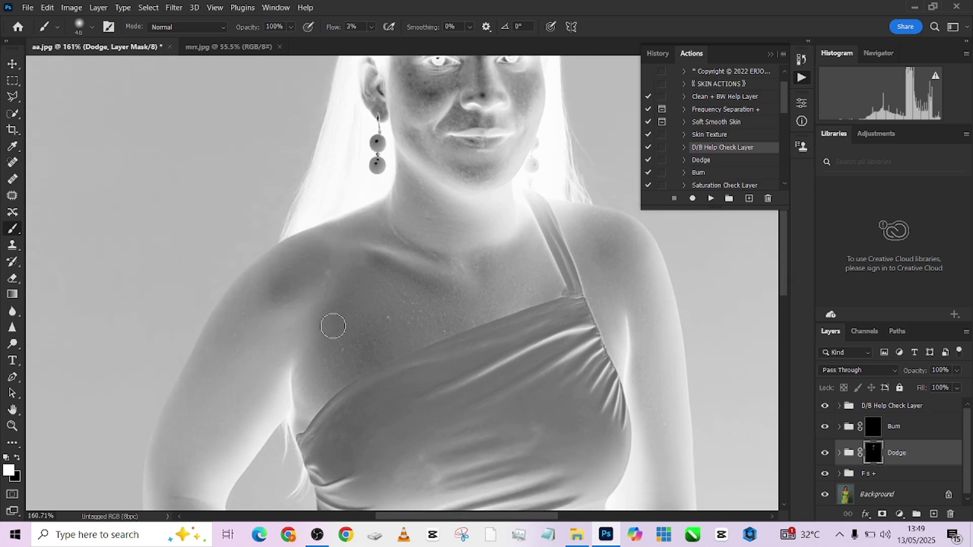
Dodge the shoulder and outer chest on the Dodge mask with the Brush enlarged to size 70.
{"action": "scroll", "coordinate": [304, 284], "scroll_direction": "down", "scroll_amount": 1}
{"action": "scroll", "coordinate": [264, 273], "scroll_direction": "down", "scroll_amount": 2, "text": "alt"}
{"action": "key", "text": "bracketright"}
{"action": "key", "text": "bracketright"}
{"action": "key", "text": "bracketright"}
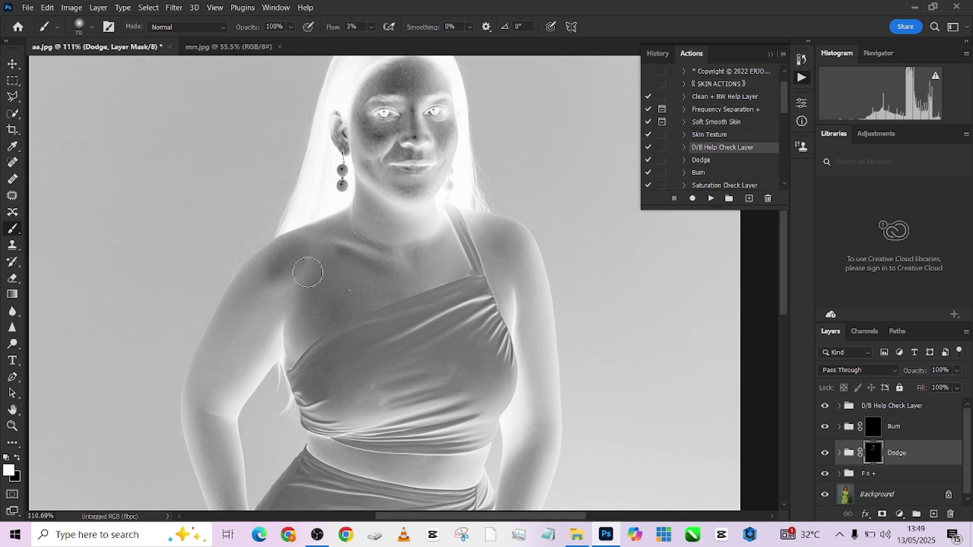
{"action": "left_click_drag", "start_coordinate": [307, 272], "coordinate": [299, 263]}
Dodge along both arms on the Dodge mask with the Brush at about size 45 to 67.
{"action": "scroll", "coordinate": [285, 249], "scroll_direction": "down", "scroll_amount": 2, "text": "alt"}
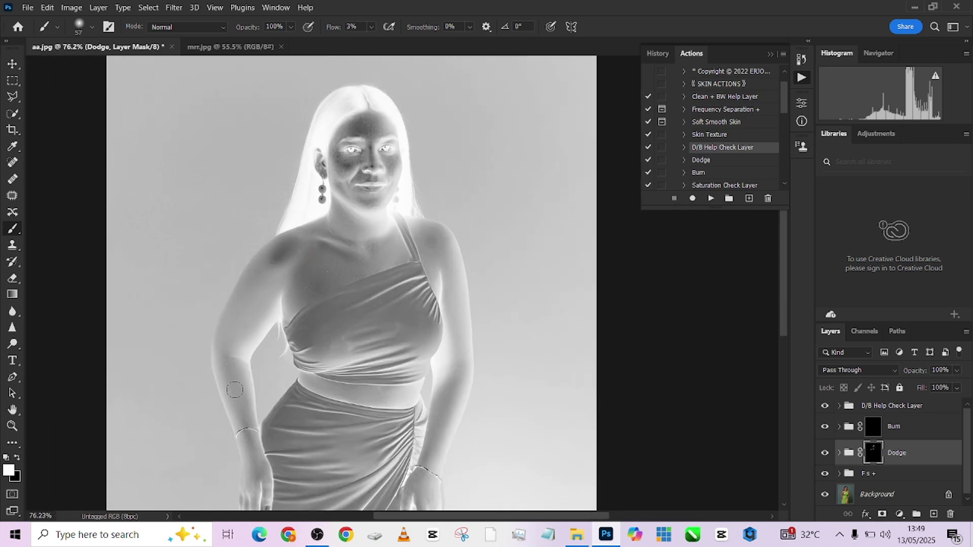
{"action": "mouse_move", "coordinate": [232, 370]}
{"action": "left_mouse_down"}
{"action": "mouse_move", "coordinate": [235, 325]}
{"action": "mouse_move", "coordinate": [245, 330]}
{"action": "left_mouse_up"}
{"action": "scroll", "coordinate": [240, 333], "scroll_direction": "up", "scroll_amount": 1, "text": "alt"}
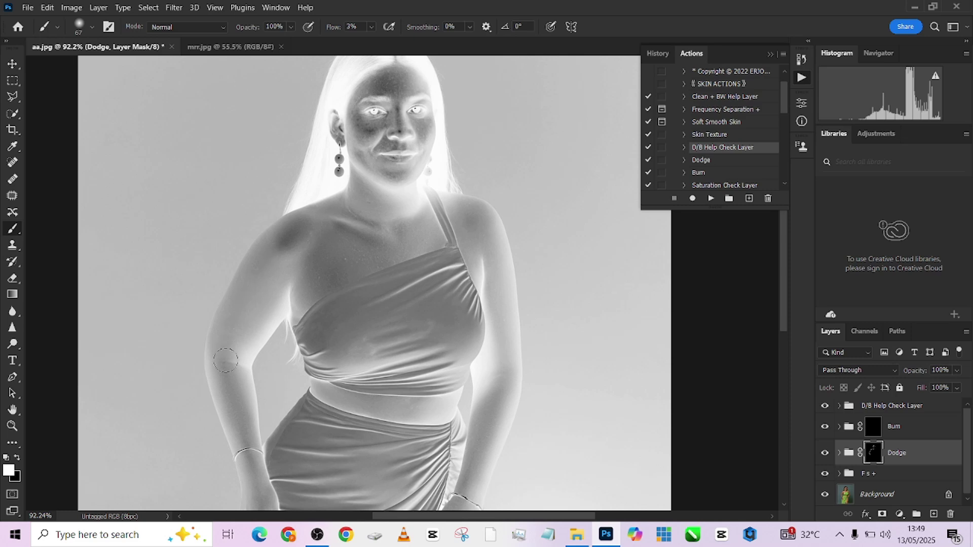
{"action": "mouse_move", "coordinate": [245, 393]}
{"action": "left_mouse_down"}
{"action": "mouse_move", "coordinate": [217, 287]}
{"action": "mouse_move", "coordinate": [239, 385]}
{"action": "mouse_move", "coordinate": [230, 336]}
{"action": "left_mouse_up"}
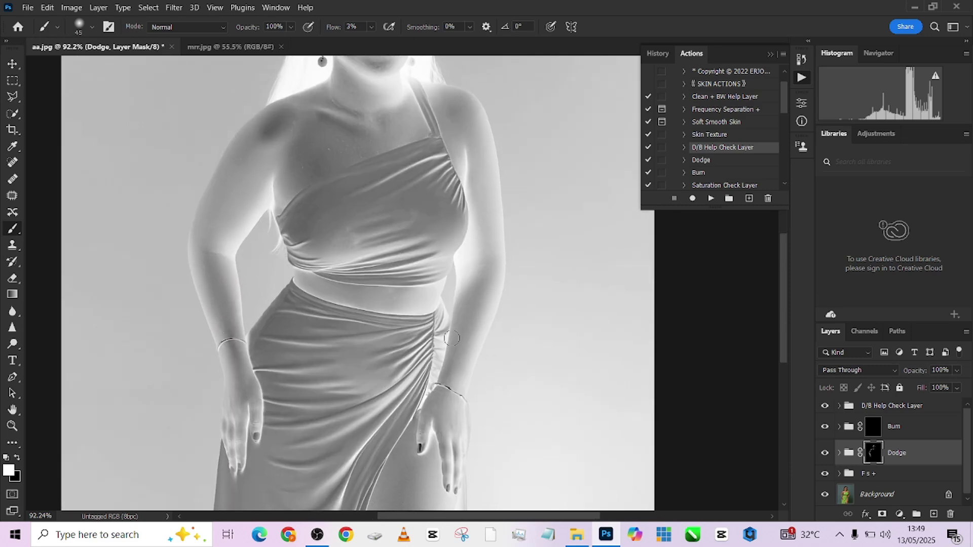
{"action": "left_click_drag", "start_coordinate": [487, 296], "coordinate": [489, 296]}
{"action": "scroll", "coordinate": [449, 369], "scroll_direction": "up", "scroll_amount": 3}
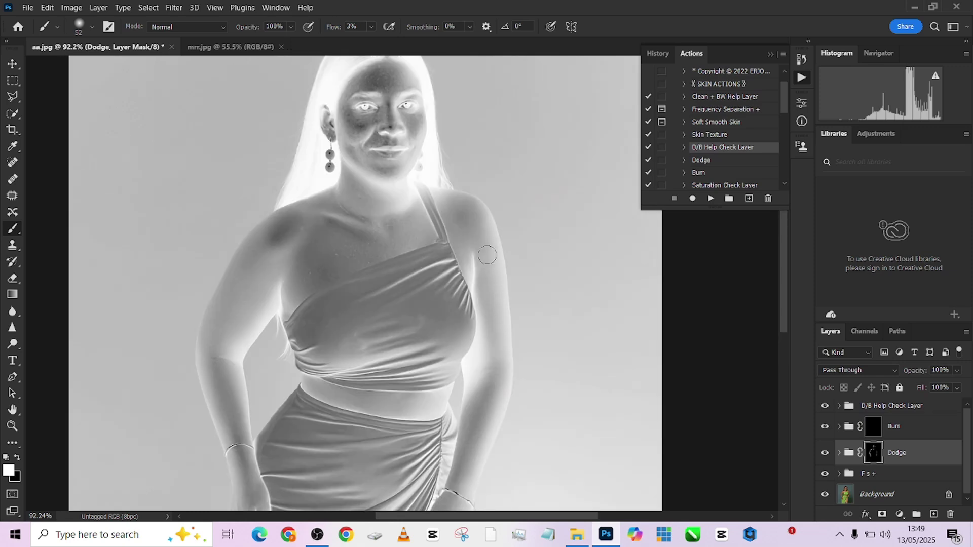
Dodge the exposed thigh below the hand on the Dodge mask with the Brush at about size 93.
{"action": "scroll", "coordinate": [456, 304], "scroll_direction": "down", "scroll_amount": 4}
{"action": "scroll", "coordinate": [420, 304], "scroll_direction": "down", "scroll_amount": 4}
{"action": "mouse_move", "coordinate": [420, 304]}
{"action": "left_mouse_down"}
{"action": "mouse_move", "coordinate": [417, 284]}
{"action": "mouse_move", "coordinate": [417, 377]}
{"action": "mouse_move", "coordinate": [416, 313]}
{"action": "left_mouse_up"}
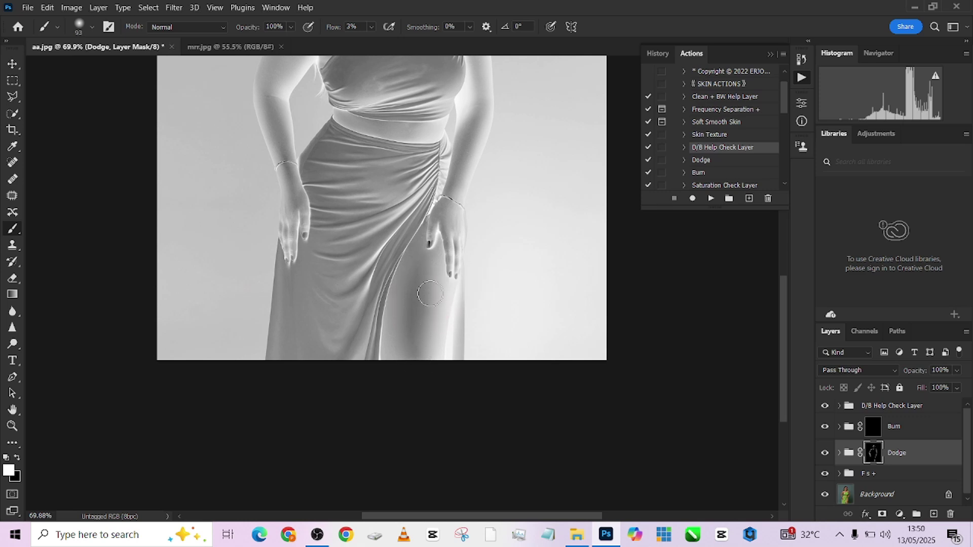
Paint white on the Burn mask along the edges of both arms with the Brush at about size 55 to 62.
{"action": "left_click_drag", "start_coordinate": [380, 244], "coordinate": [380, 359]}
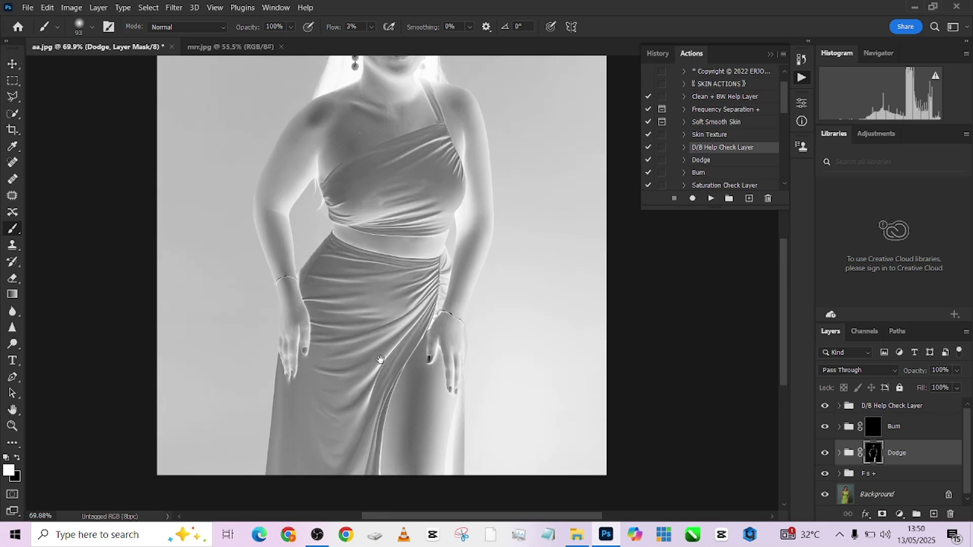
{"action": "left_click", "coordinate": [873, 426]}
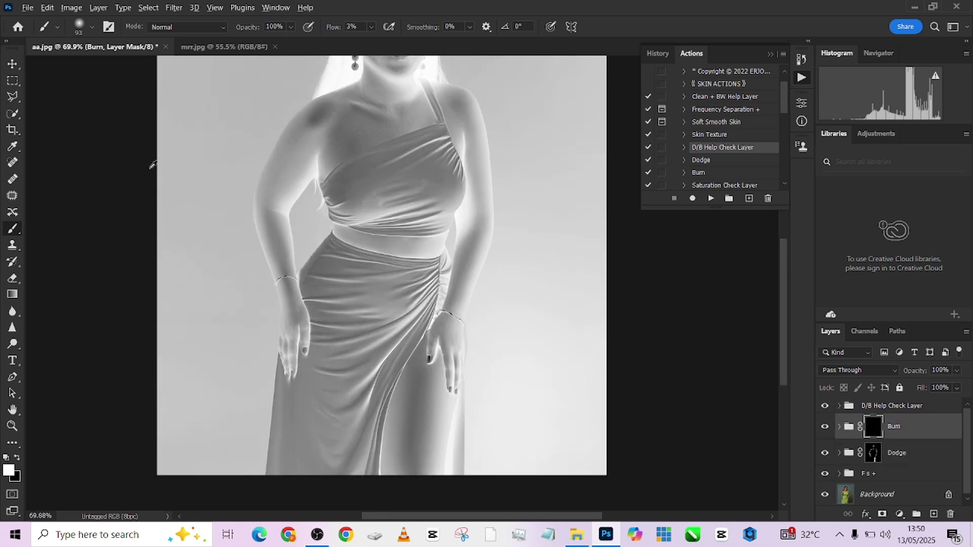
{"action": "scroll", "coordinate": [227, 216], "scroll_direction": "up", "scroll_amount": 3}
{"action": "mouse_move", "coordinate": [274, 246]}
{"action": "left_mouse_down"}
{"action": "mouse_move", "coordinate": [324, 354]}
{"action": "mouse_move", "coordinate": [321, 393]}
{"action": "left_mouse_up"}
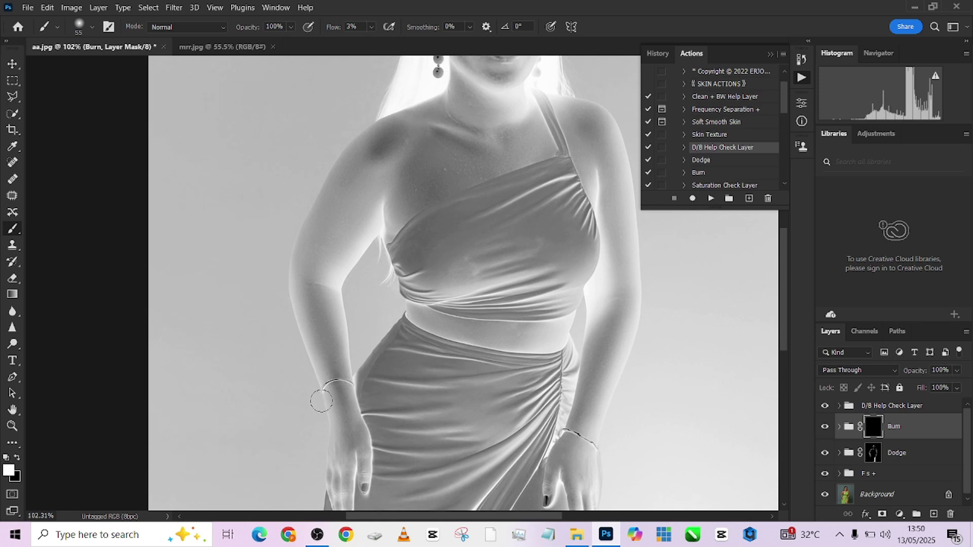
{"action": "right_click", "coordinate": [321, 393], "text": "alt"}
{"action": "right_click", "coordinate": [328, 237], "text": "alt"}
{"action": "scroll", "coordinate": [535, 326], "scroll_direction": "down", "scroll_amount": 1}
{"action": "scroll", "coordinate": [535, 326], "scroll_direction": "right", "scroll_amount": 2}
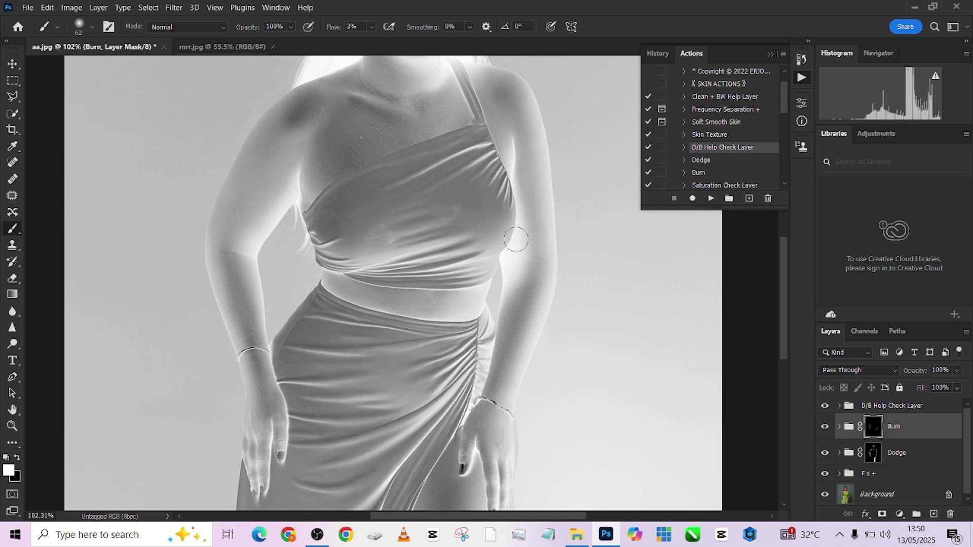
{"action": "right_click", "coordinate": [506, 162], "text": "alt"}
Burn the top of the shoulder and the side of the face on the Burn mask with the Brush at about size 30 to 39.
{"action": "scroll", "coordinate": [564, 226], "scroll_direction": "up", "scroll_amount": 4}
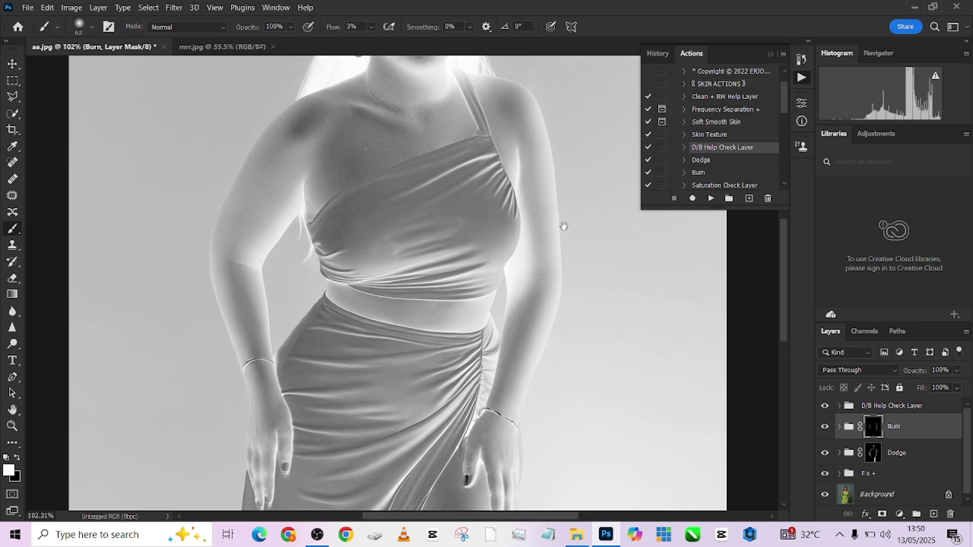
{"action": "scroll", "coordinate": [564, 226], "scroll_direction": "left", "scroll_amount": 1}
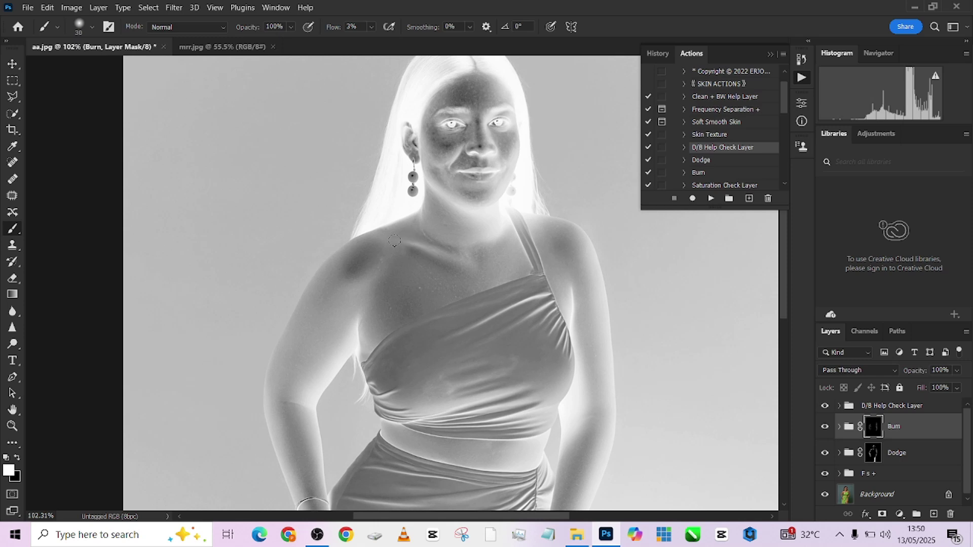
{"action": "scroll", "coordinate": [507, 263], "scroll_direction": "up", "scroll_amount": 1}
{"action": "scroll", "coordinate": [433, 257], "scroll_direction": "up", "scroll_amount": 1}
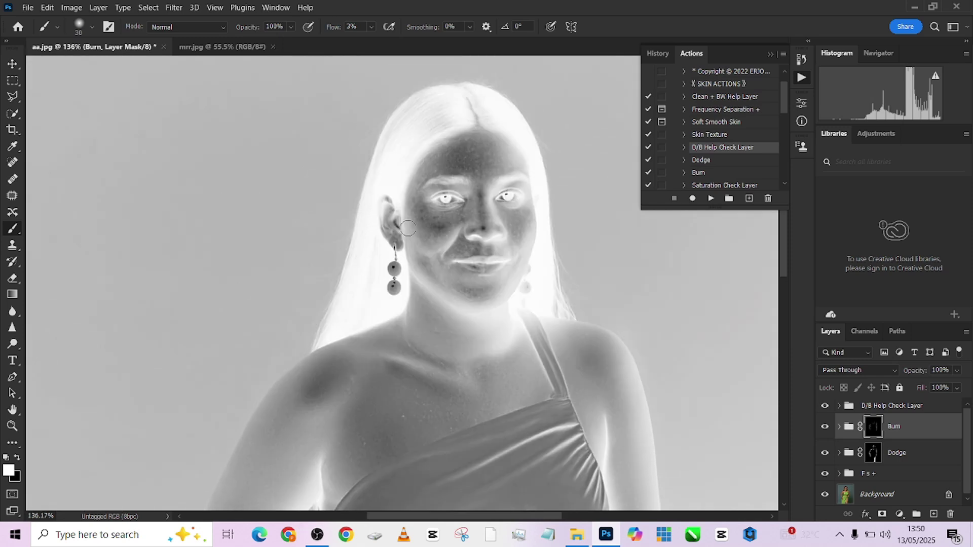
{"action": "right_click", "coordinate": [412, 178], "text": "alt"}
Hide the D/B Help Check Layer and group the Burn and Dodge groups together.
{"action": "left_click", "coordinate": [825, 405]}
{"action": "scroll", "coordinate": [493, 127], "scroll_direction": "down", "scroll_amount": 3}
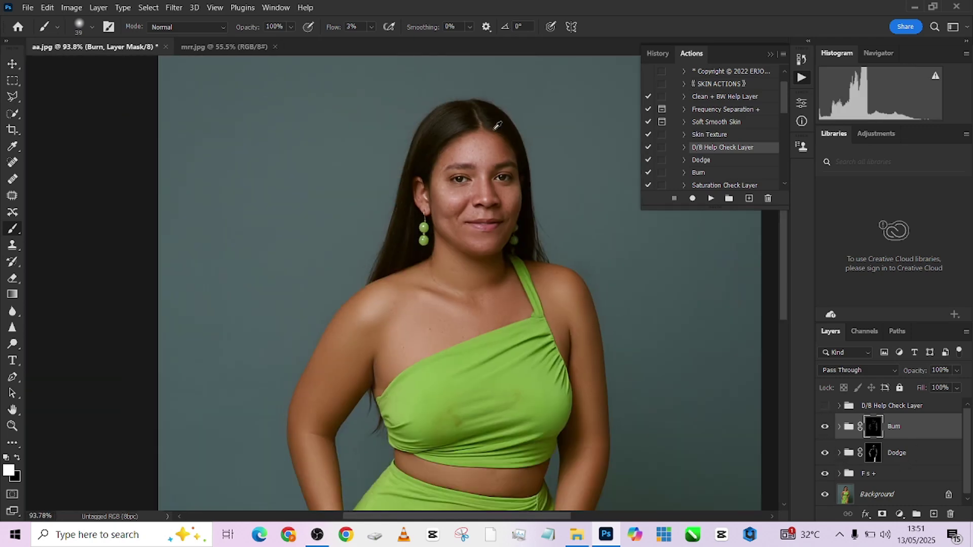
{"action": "scroll", "coordinate": [812, 415], "scroll_direction": "down", "scroll_amount": 1}
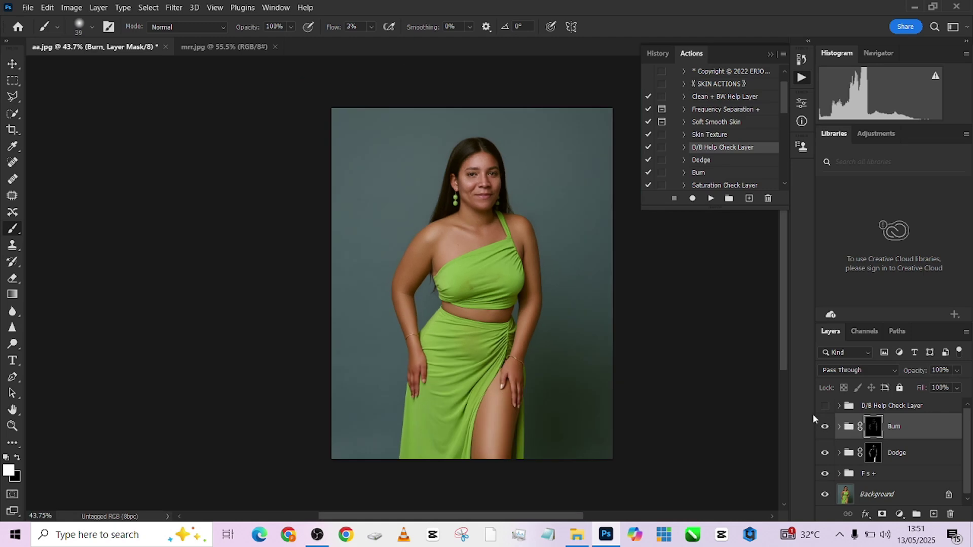
{"action": "left_click", "coordinate": [926, 460], "text": "shift"}
{"action": "key", "text": "ctrl+g"}
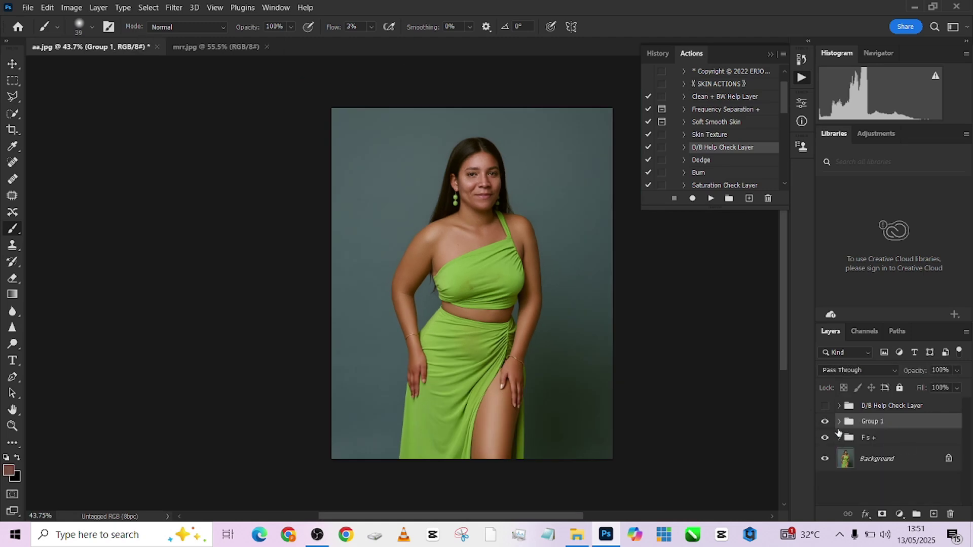
Compare the full portrait with and without the combined dodge and burn group.
{"action": "left_click", "coordinate": [825, 422]}
{"action": "left_click", "coordinate": [825, 421]}
{"action": "left_click", "coordinate": [825, 422]}
{"action": "scroll", "coordinate": [493, 357], "scroll_direction": "up", "scroll_amount": 2}
{"action": "left_click_drag", "start_coordinate": [503, 358], "coordinate": [466, 356]}
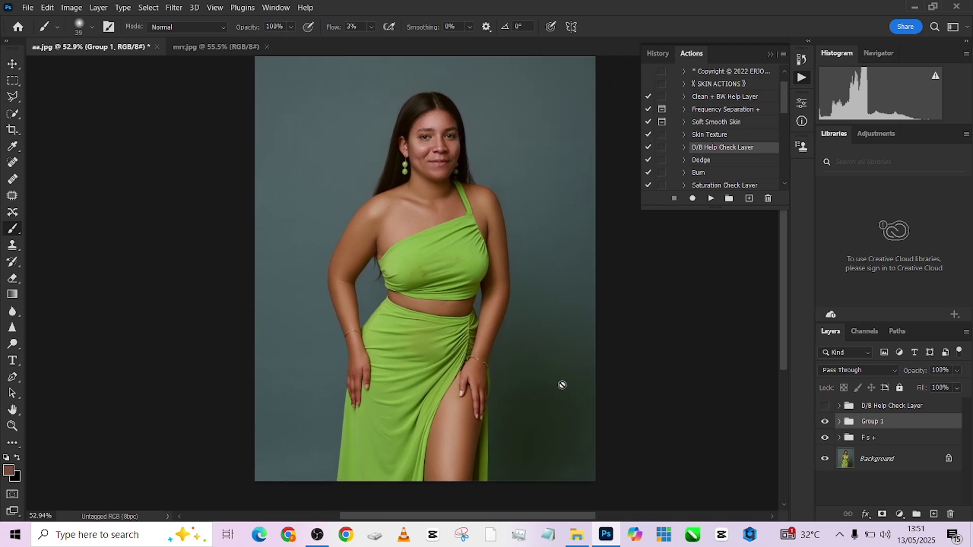
{"action": "scroll", "coordinate": [564, 385], "scroll_direction": "up", "scroll_amount": 2}
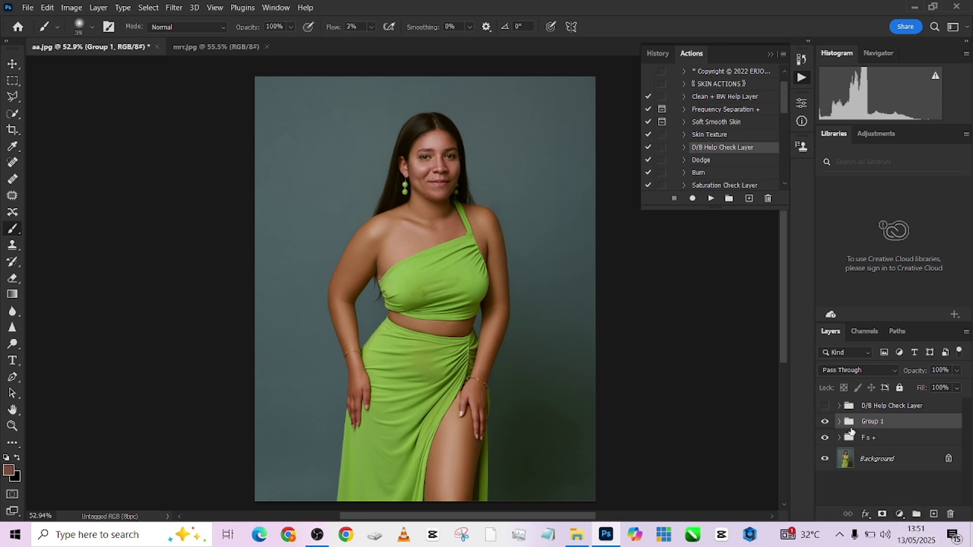
Add a Curves adjustment above Burn inside Group 1, lift the curve from input 88 to output 148, and invert its mask to black.
{"action": "left_click", "coordinate": [840, 425]}
{"action": "left_click", "coordinate": [923, 451]}
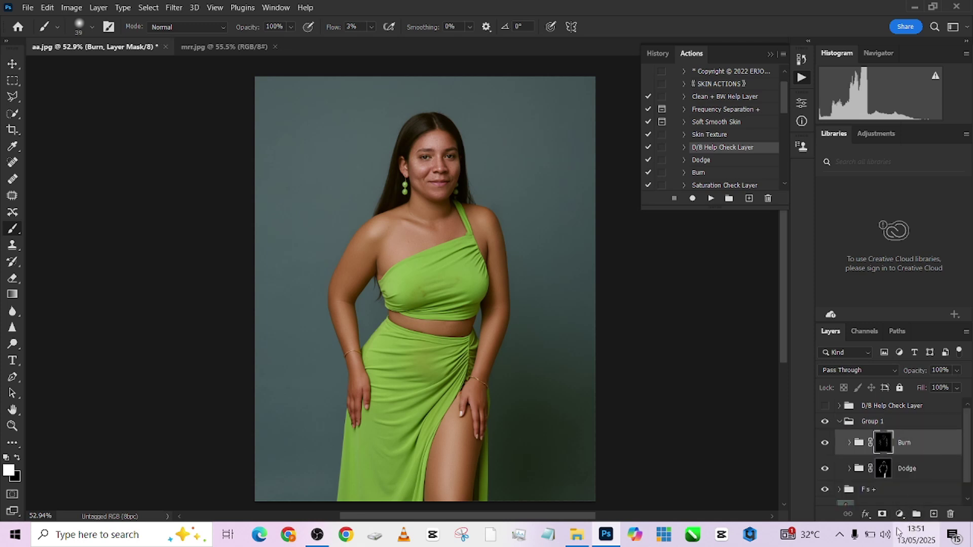
{"action": "left_click", "coordinate": [900, 514]}
{"action": "left_click", "coordinate": [889, 345]}
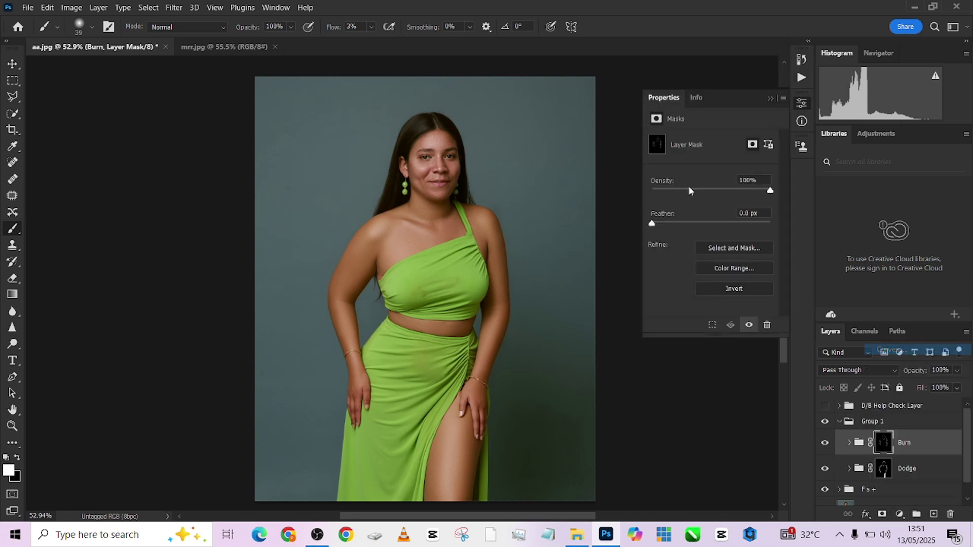
{"action": "left_click_drag", "start_coordinate": [709, 228], "coordinate": [709, 207]}
{"action": "key", "text": "ctrl+i"}
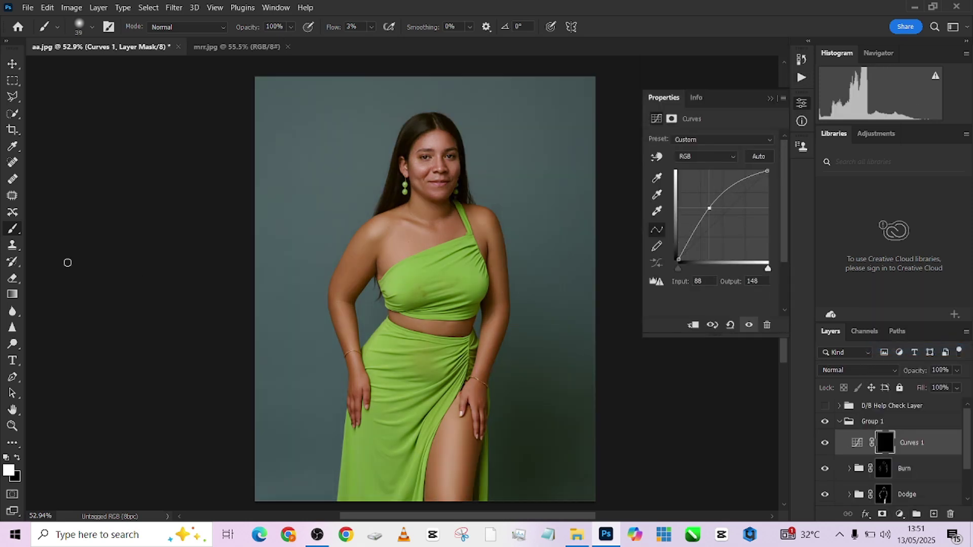
Set up a hard-edged Brush at size 14 with 100% flow for painting on the Curves mask.
{"action": "left_click_drag", "start_coordinate": [326, 29], "coordinate": [532, 218]}
{"action": "scroll", "coordinate": [403, 438], "scroll_direction": "up", "scroll_amount": 2}
{"action": "mouse_move", "coordinate": [423, 366]}
{"action": "left_mouse_down"}
{"action": "mouse_move", "coordinate": [403, 318]}
{"action": "mouse_move", "coordinate": [430, 372]}
{"action": "left_mouse_up"}
{"action": "mouse_move", "coordinate": [450, 330]}
{"action": "left_mouse_down"}
{"action": "mouse_move", "coordinate": [443, 385]}
{"action": "mouse_move", "coordinate": [439, 377]}
{"action": "left_mouse_up"}
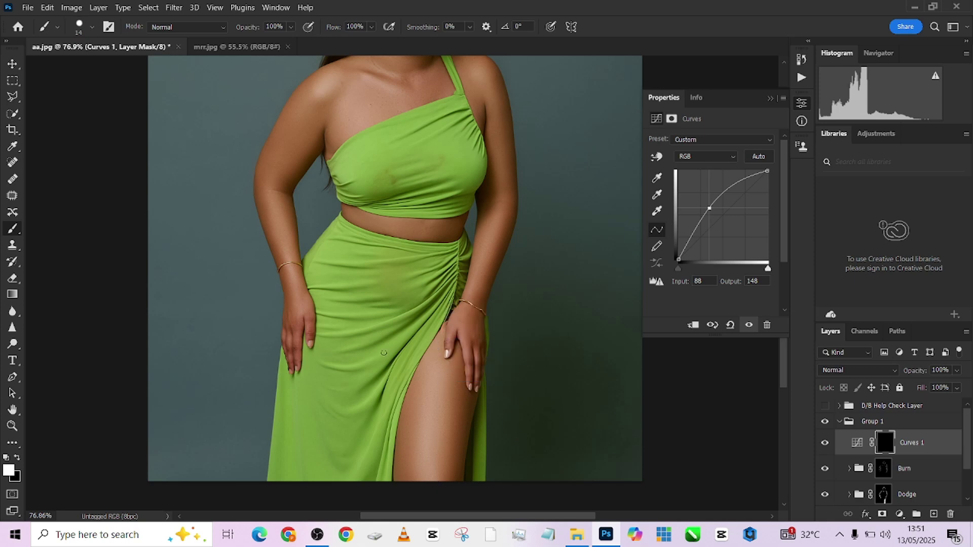
{"action": "left_click", "coordinate": [78, 27]}
{"action": "left_click", "coordinate": [151, 96]}
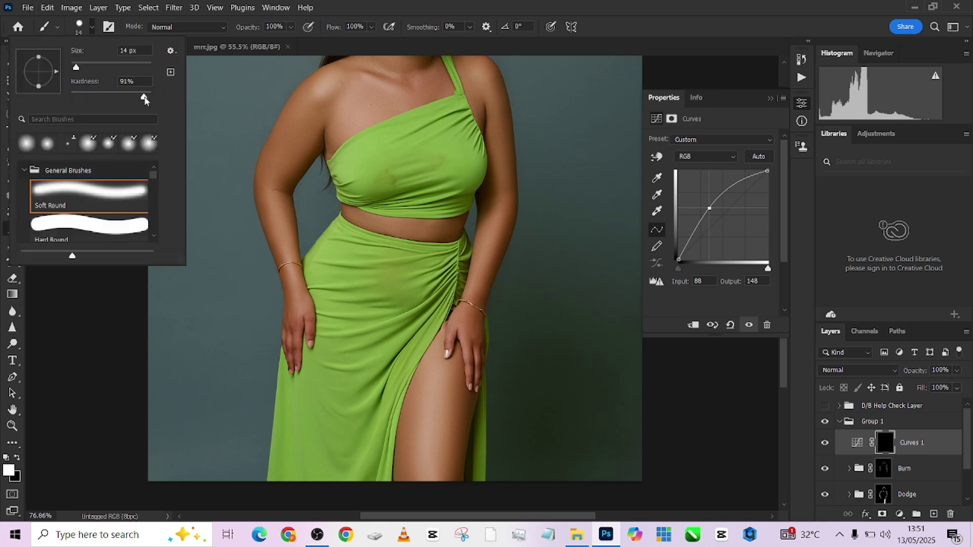
{"action": "left_click", "coordinate": [432, 406]}
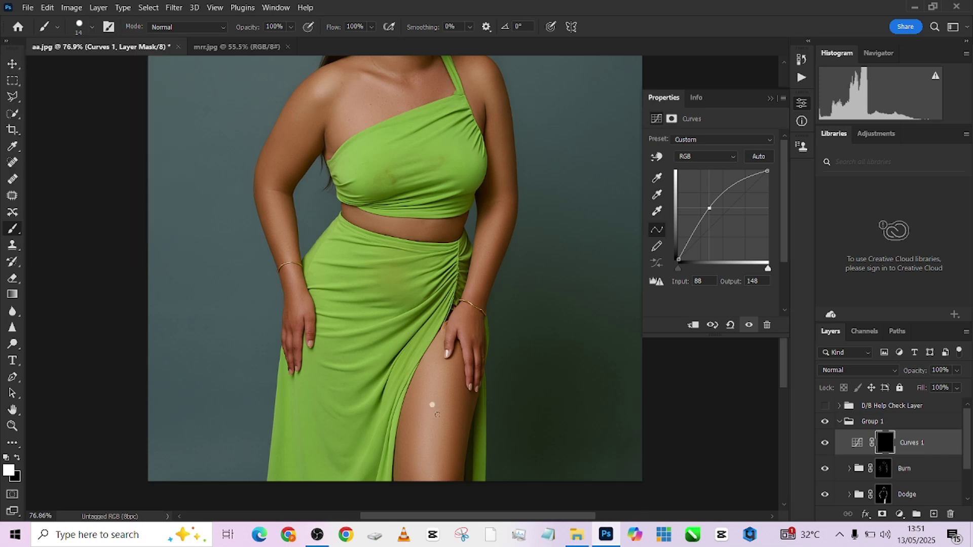
{"action": "key", "text": "ctrl+z"}
{"action": "scroll", "coordinate": [442, 343], "scroll_direction": "down", "scroll_amount": 1, "text": "alt"}
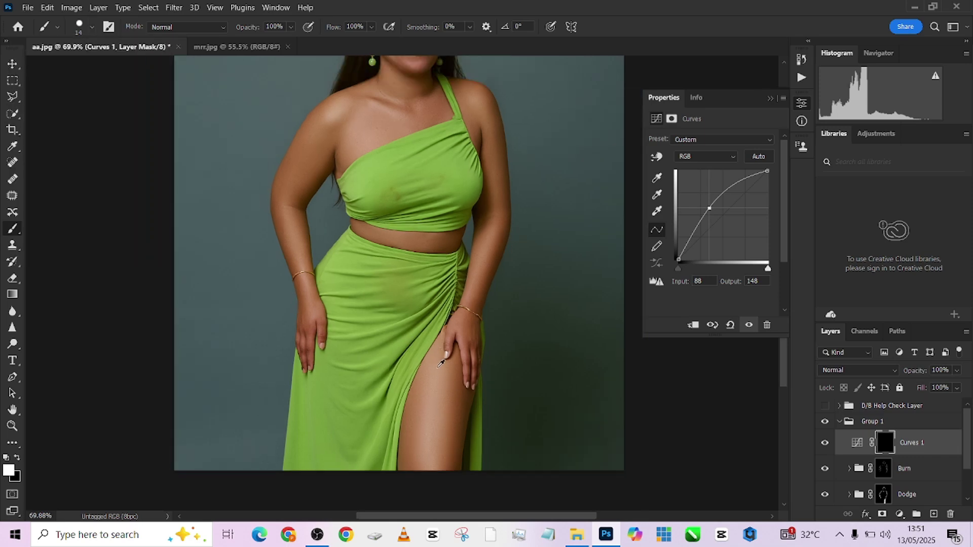
{"action": "scroll", "coordinate": [439, 375], "scroll_direction": "up", "scroll_amount": 2}
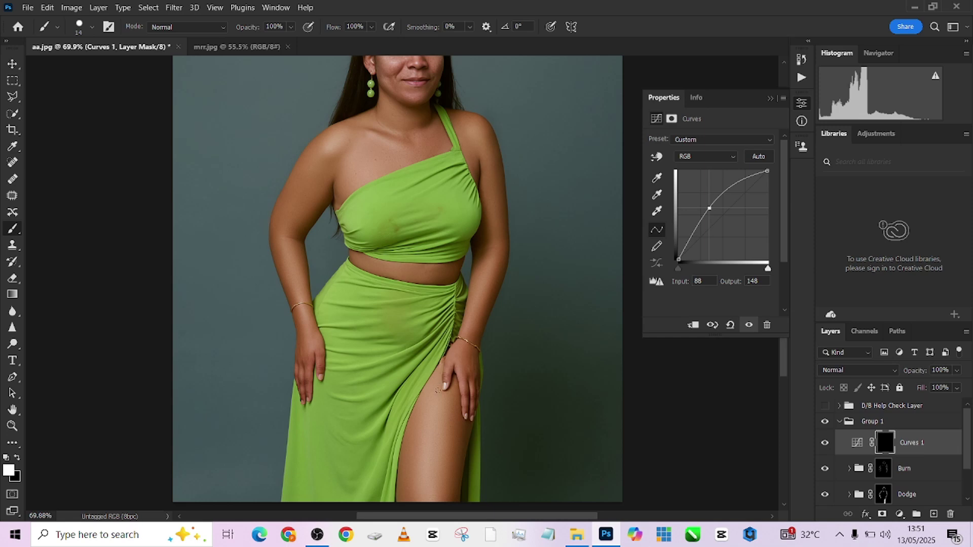
{"action": "left_click_drag", "start_coordinate": [437, 384], "coordinate": [431, 501]}
{"action": "scroll", "coordinate": [406, 416], "scroll_direction": "down", "scroll_amount": 1}
{"action": "key", "text": "ctrl+z"}
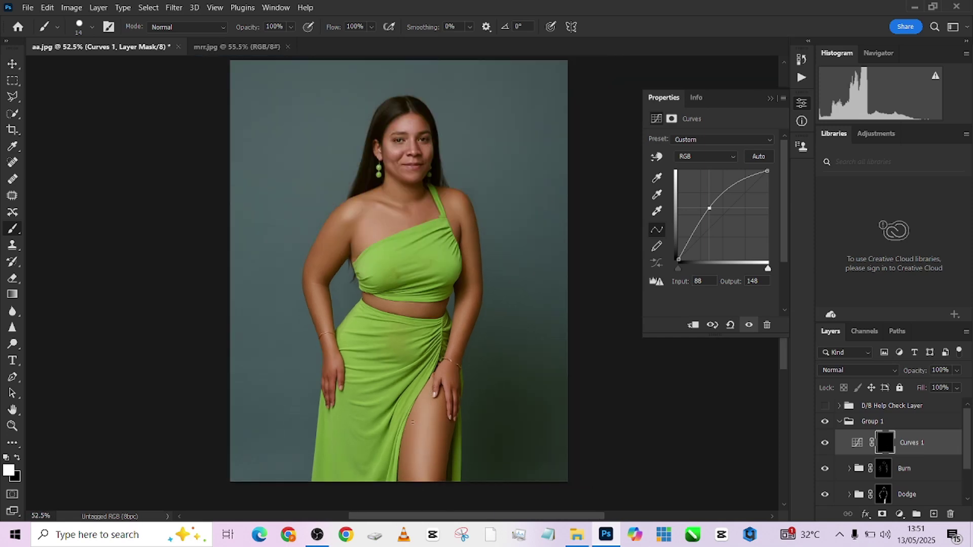
Paint white highlight lines on the Curves mask down the thigh, along the arm from shoulder to hand, and on the chest, with the Brush at size 8.
{"action": "key", "text": "bracketleft"}
{"action": "key", "text": "bracketleft"}
{"action": "key", "text": "bracketleft"}
{"action": "left_click_drag", "start_coordinate": [427, 407], "coordinate": [427, 449]}
{"action": "scroll", "coordinate": [314, 254], "scroll_direction": "up", "scroll_amount": 2}
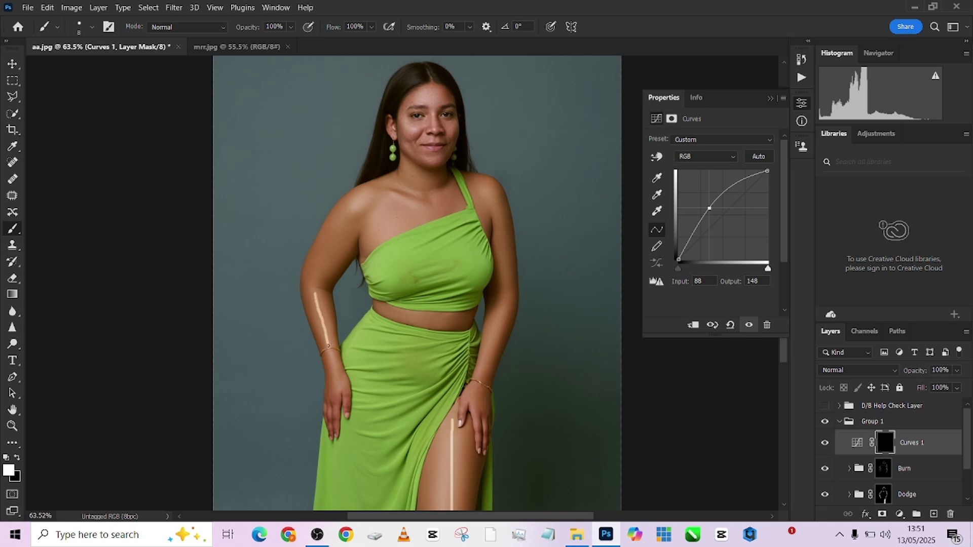
{"action": "left_click_drag", "start_coordinate": [328, 346], "coordinate": [335, 380]}
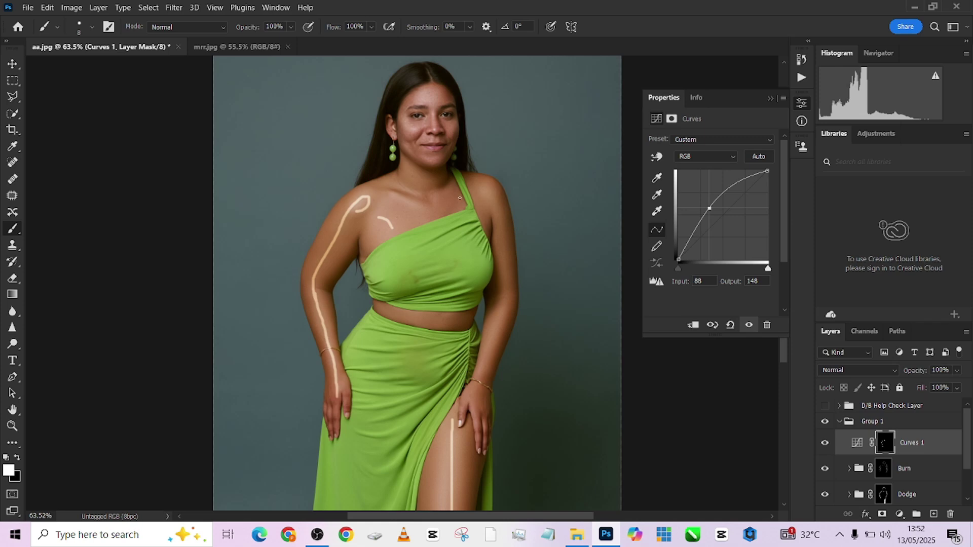
Paint a short highlight beside the dress strap, and replace the collarbone highlight with a thin line using the Brush at size 3.
{"action": "scroll", "coordinate": [418, 200], "scroll_direction": "up", "scroll_amount": 1}
{"action": "left_click_drag", "start_coordinate": [453, 198], "coordinate": [443, 262]}
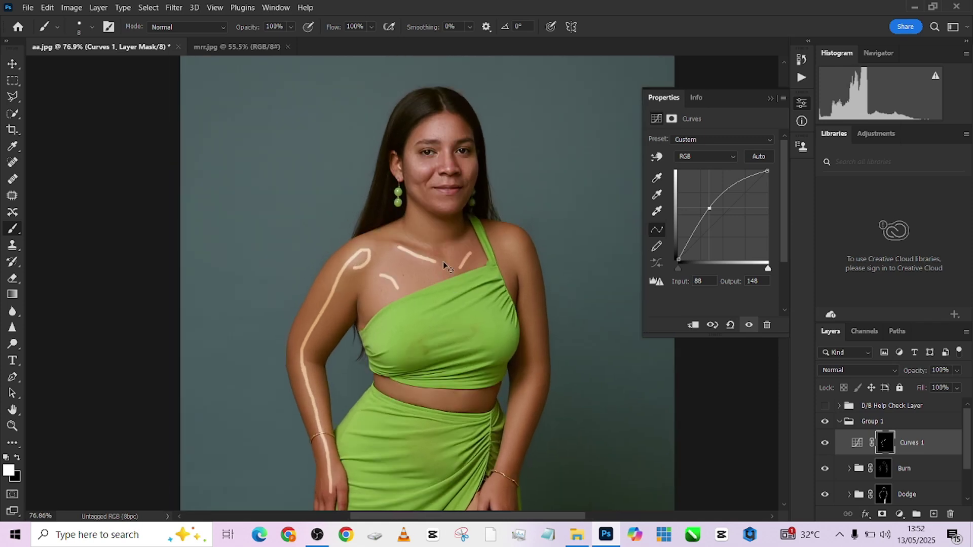
{"action": "key", "text": "ctrl+z"}
{"action": "key", "text": "bracketleft"}
{"action": "key", "text": "bracketleft"}
{"action": "key", "text": "bracketleft"}
{"action": "key", "text": "bracketleft"}
{"action": "key", "text": "bracketleft"}
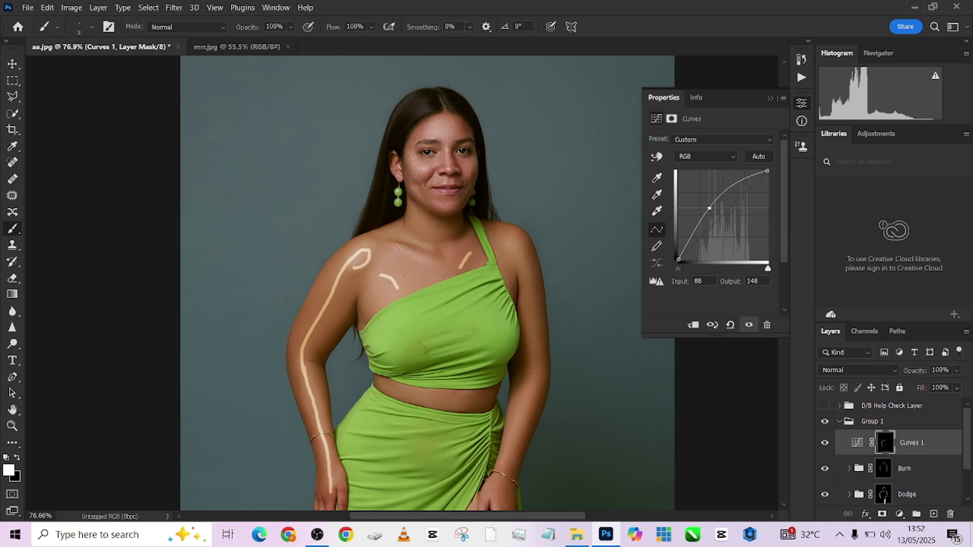
{"action": "scroll", "coordinate": [423, 239], "scroll_direction": "up", "scroll_amount": 2}
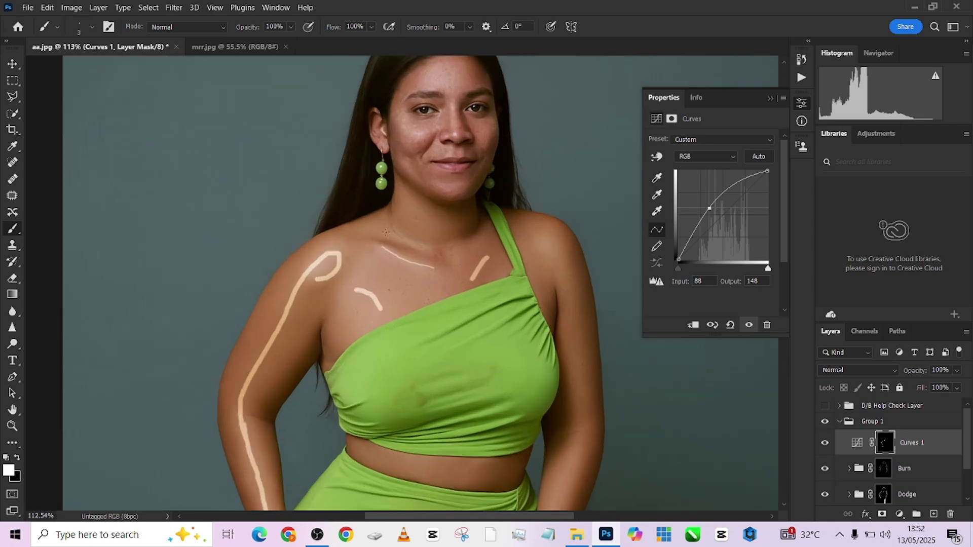
Paint thin white highlights on the Curves mask along the collarbones and on the forehead, cheeks, jaw and chin with the Brush at size 3.
{"action": "left_click_drag", "start_coordinate": [426, 248], "coordinate": [384, 227]}
{"action": "scroll", "coordinate": [486, 233], "scroll_direction": "up", "scroll_amount": 3}
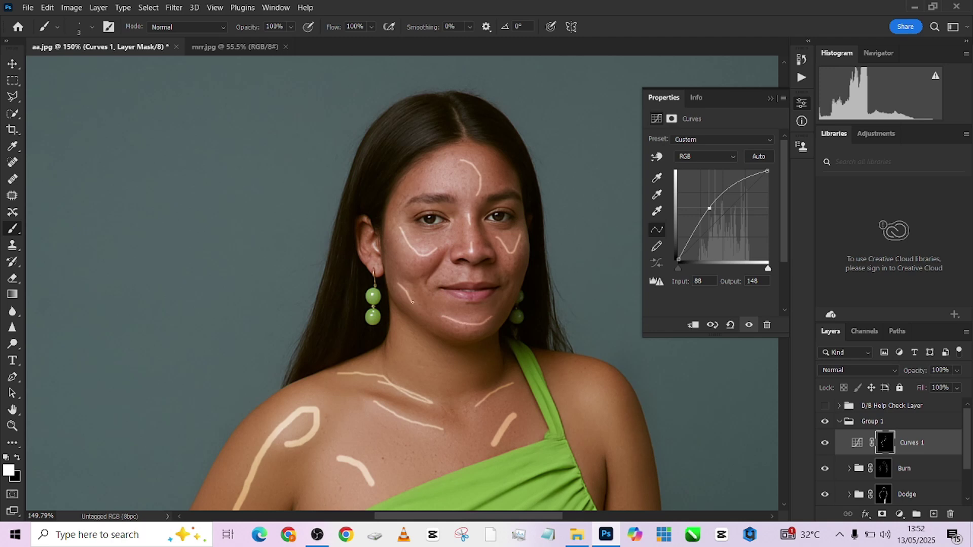
{"action": "scroll", "coordinate": [413, 302], "scroll_direction": "down", "scroll_amount": 5}
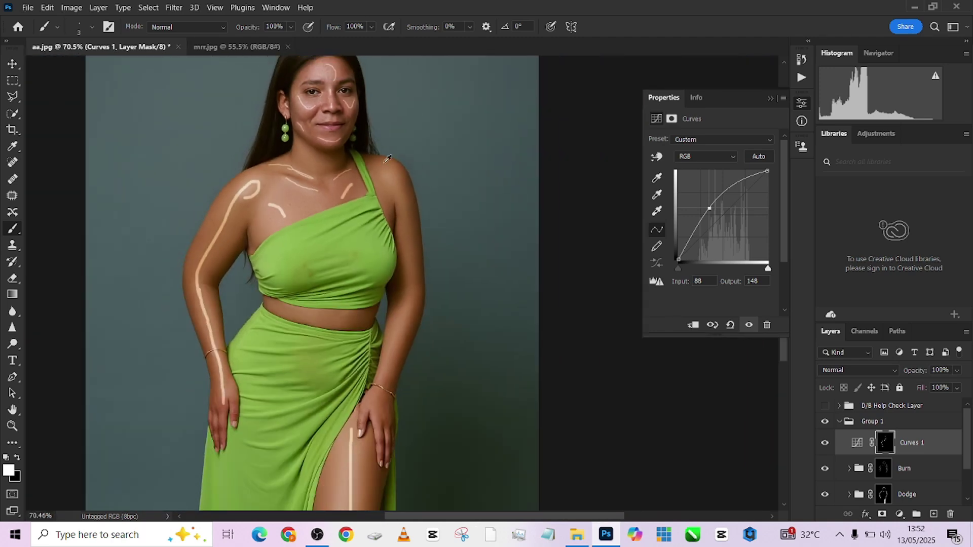
Paint a highlight line on the Curves mask down the arm on the dress-strap side, from shoulder to hand, with the Brush at size 8.
{"action": "right_click", "coordinate": [392, 167], "text": "alt"}
{"action": "right_click", "coordinate": [391, 171], "text": "alt"}
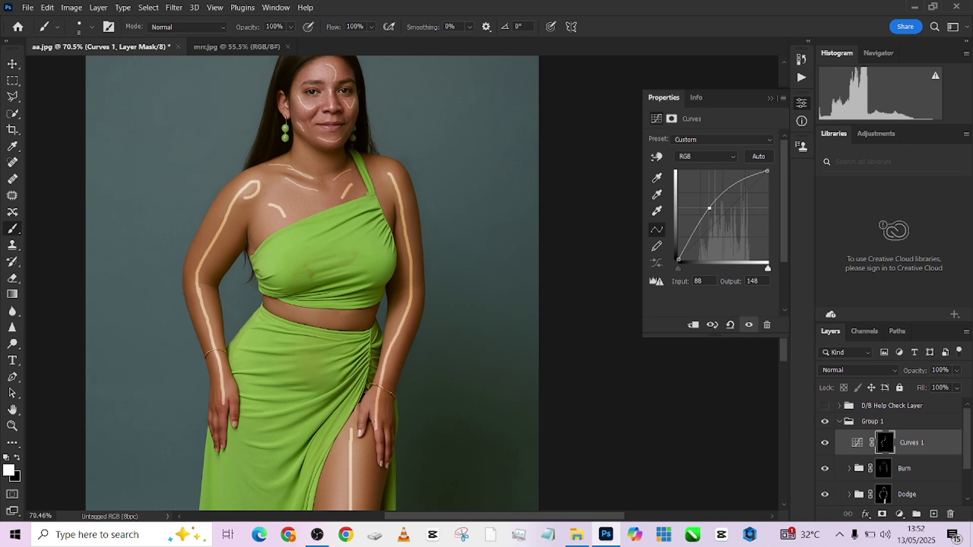
{"action": "scroll", "coordinate": [314, 240], "scroll_direction": "down", "scroll_amount": 2}
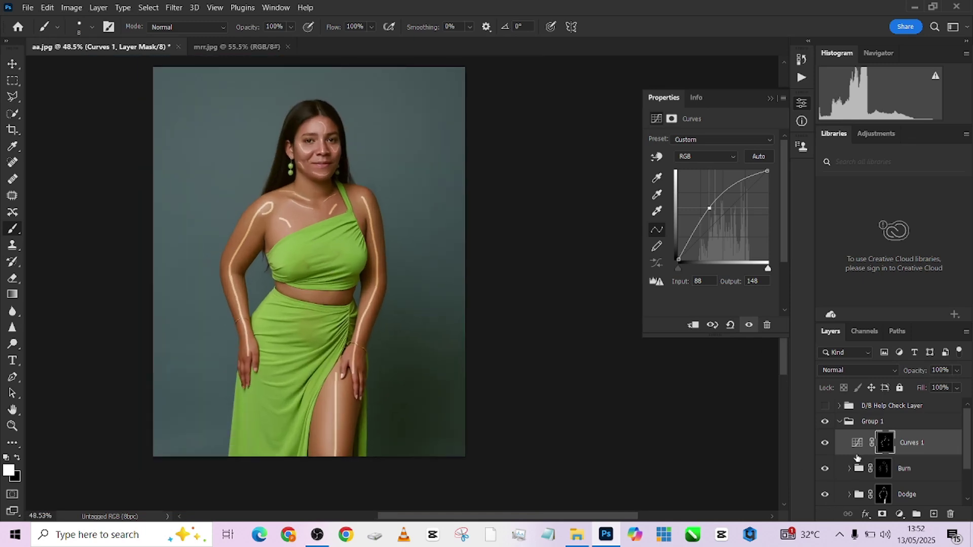
Feather the Curves 1 layer mask by 16.0 px to blend the painted highlight lines into the skin.
{"action": "left_click", "coordinate": [855, 445]}
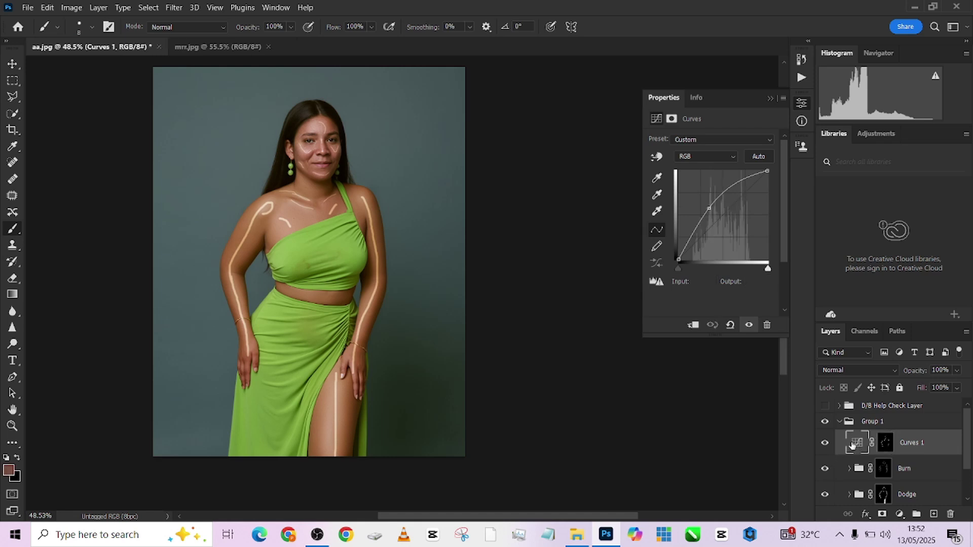
{"action": "left_click", "coordinate": [884, 442]}
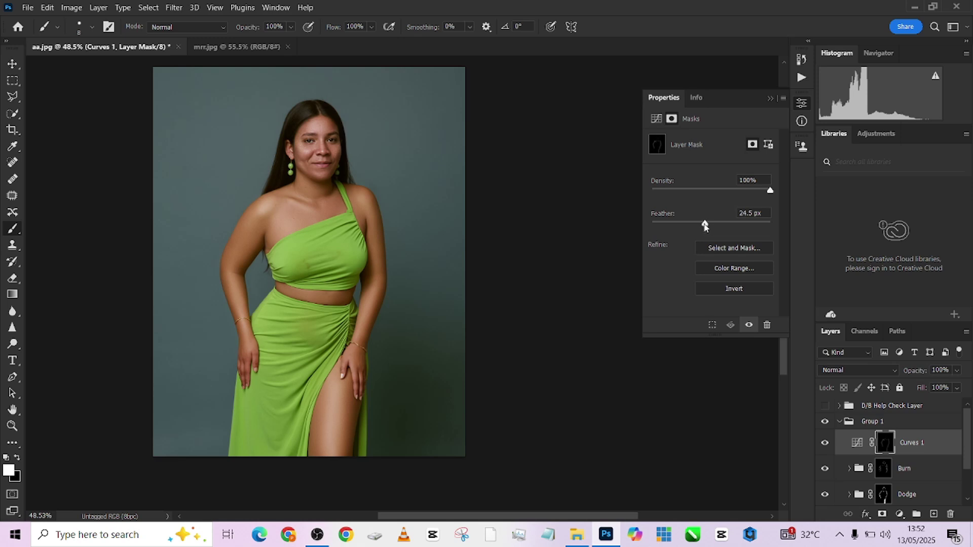
{"action": "left_click_drag", "start_coordinate": [705, 227], "coordinate": [702, 228]}
{"action": "mouse_move", "coordinate": [719, 221]}
{"action": "left_mouse_down"}
{"action": "mouse_move", "coordinate": [675, 225]}
{"action": "mouse_move", "coordinate": [701, 226]}
{"action": "left_mouse_up"}
{"action": "scroll", "coordinate": [230, 343], "scroll_direction": "up", "scroll_amount": 3}
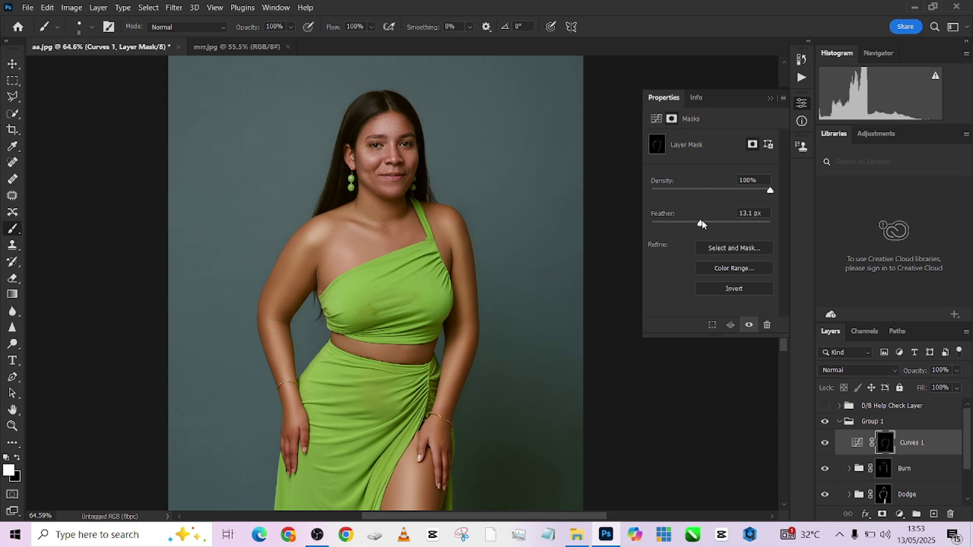
{"action": "scroll", "coordinate": [322, 98], "scroll_direction": "down", "scroll_amount": 1}
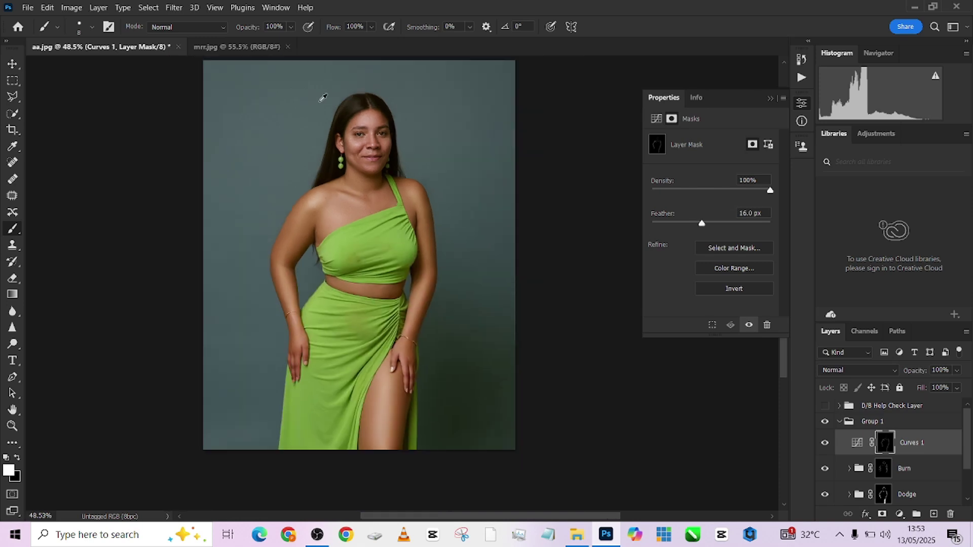
Compare the portrait with the Curves 1 adjustment switched off and on.
{"action": "left_click", "coordinate": [824, 445]}
{"action": "left_click", "coordinate": [825, 444]}
{"action": "left_click", "coordinate": [825, 445]}
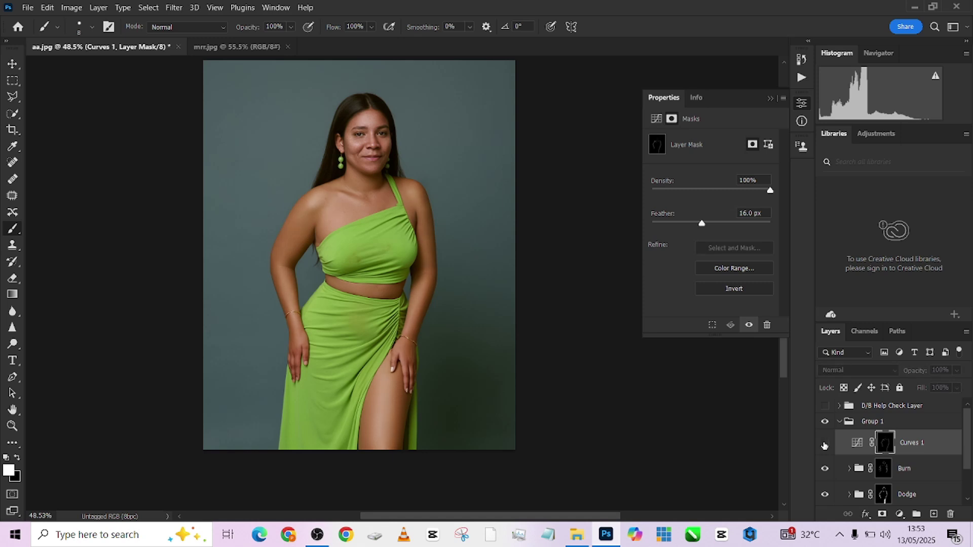
{"action": "left_click", "coordinate": [825, 437]}
{"action": "left_click", "coordinate": [825, 437]}
{"action": "left_click", "coordinate": [826, 443]}
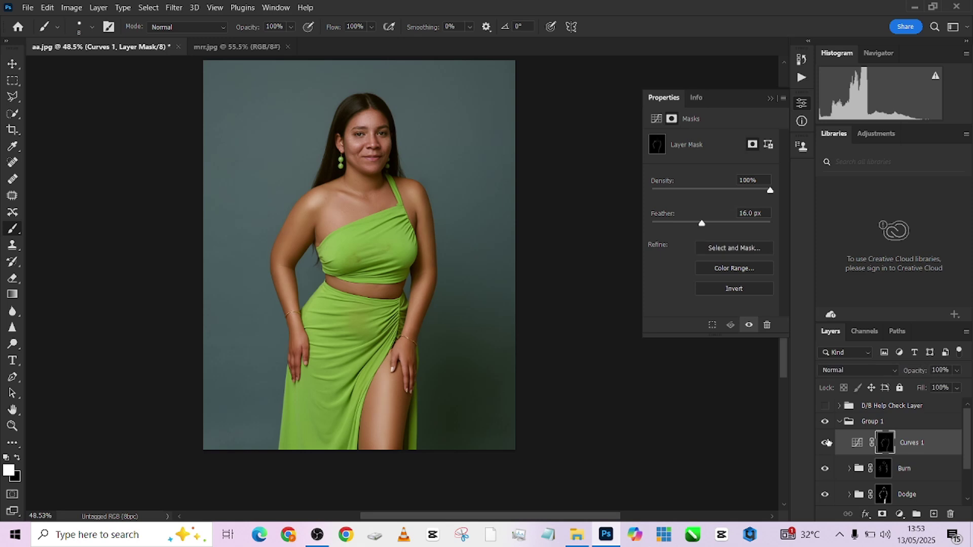
{"action": "scroll", "coordinate": [405, 250], "scroll_direction": "up", "scroll_amount": 1}
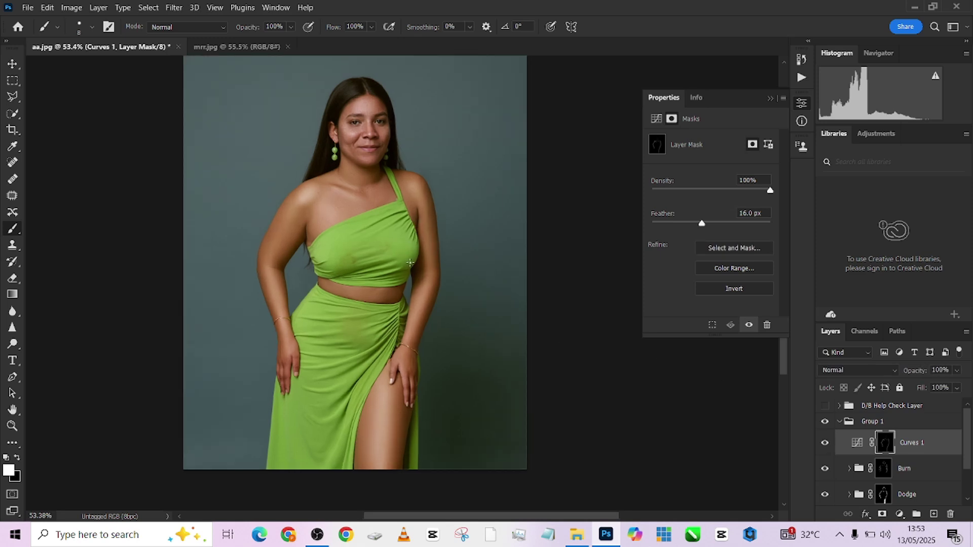
{"action": "scroll", "coordinate": [423, 219], "scroll_direction": "down", "scroll_amount": 1}
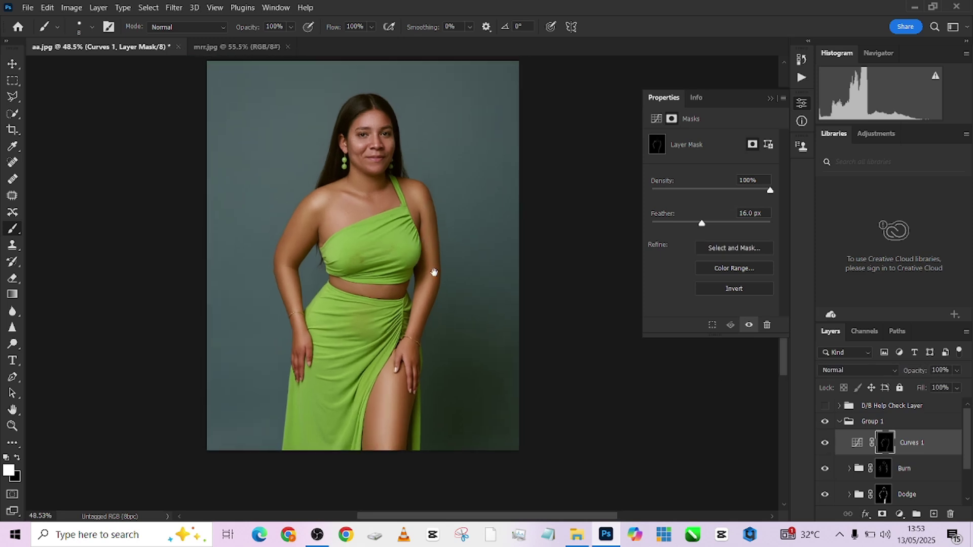
Delete the D/B Help Check Layer group and flatten the image into a single Background layer.
{"action": "left_click", "coordinate": [839, 423]}
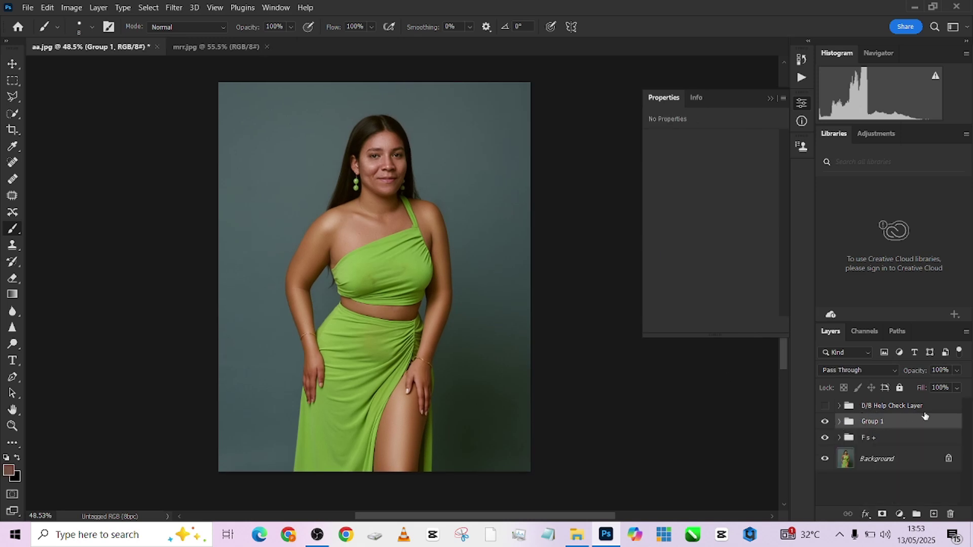
{"action": "left_click_drag", "start_coordinate": [945, 408], "coordinate": [952, 515]}
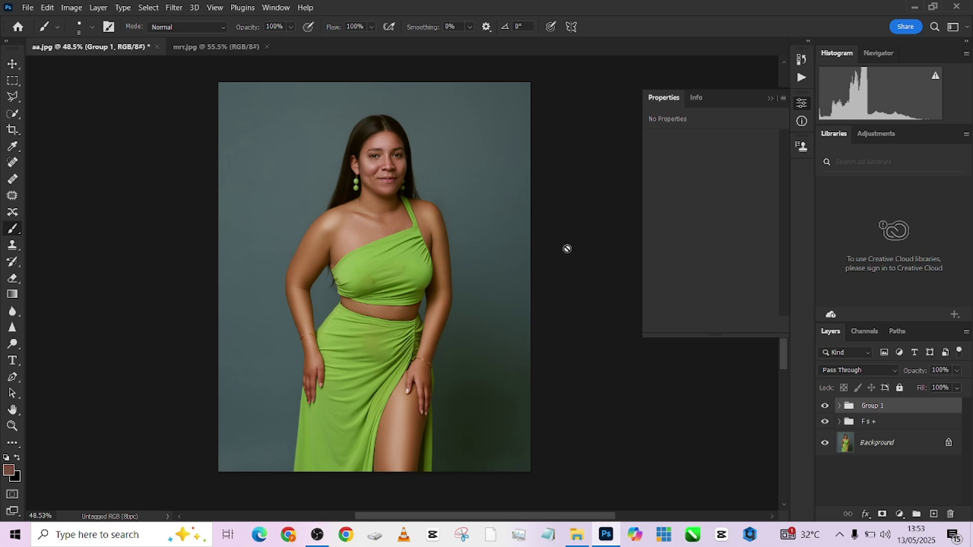
{"action": "right_click", "coordinate": [919, 458]}
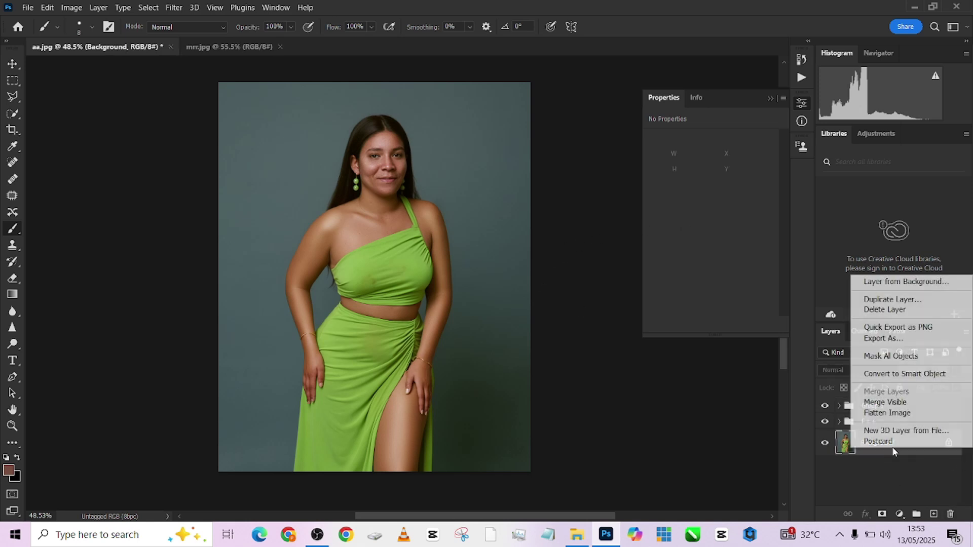
{"action": "left_click", "coordinate": [893, 411]}
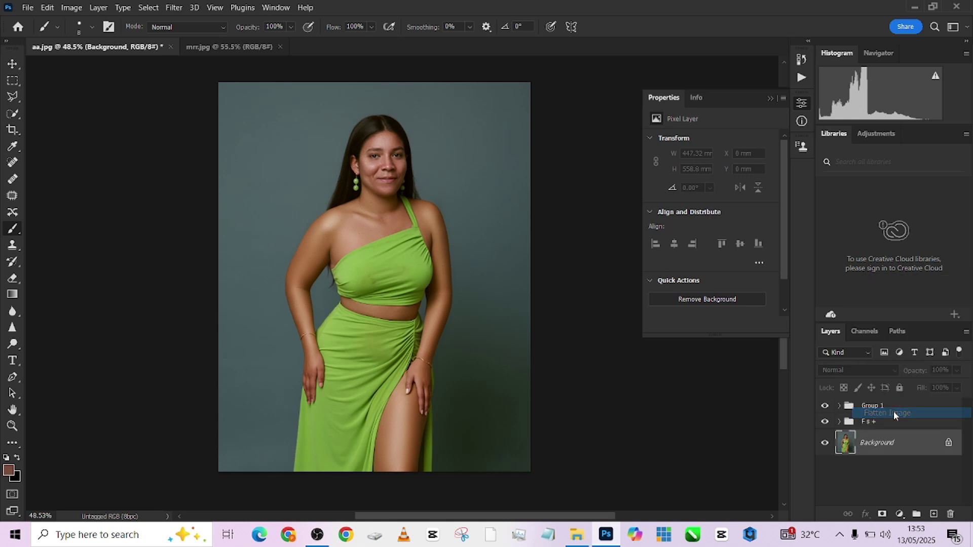
Save aa.jpg, and select the backdrop by running Select Subject and inverting the selection.
{"action": "left_click", "coordinate": [13, 113]}
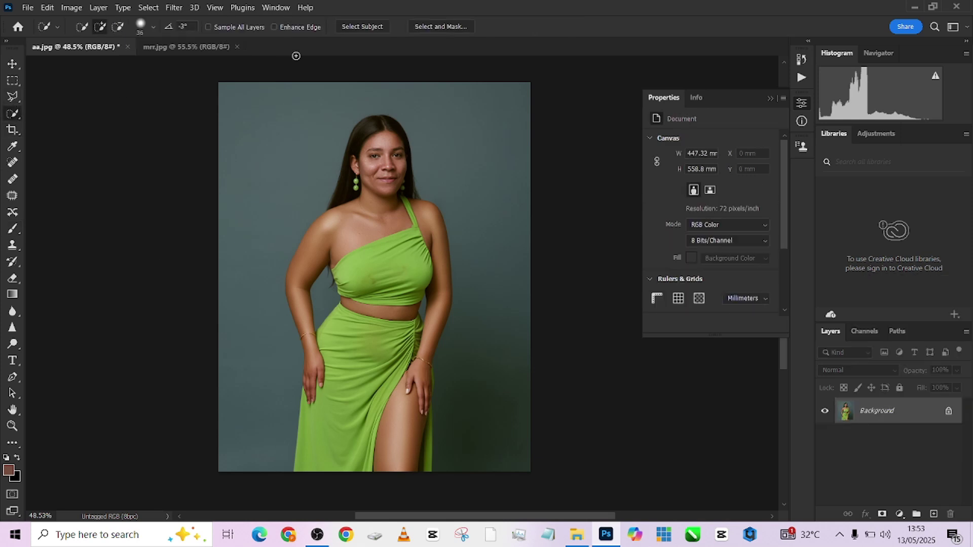
{"action": "key", "text": "ctrl+s"}
{"action": "left_click", "coordinate": [350, 27]}
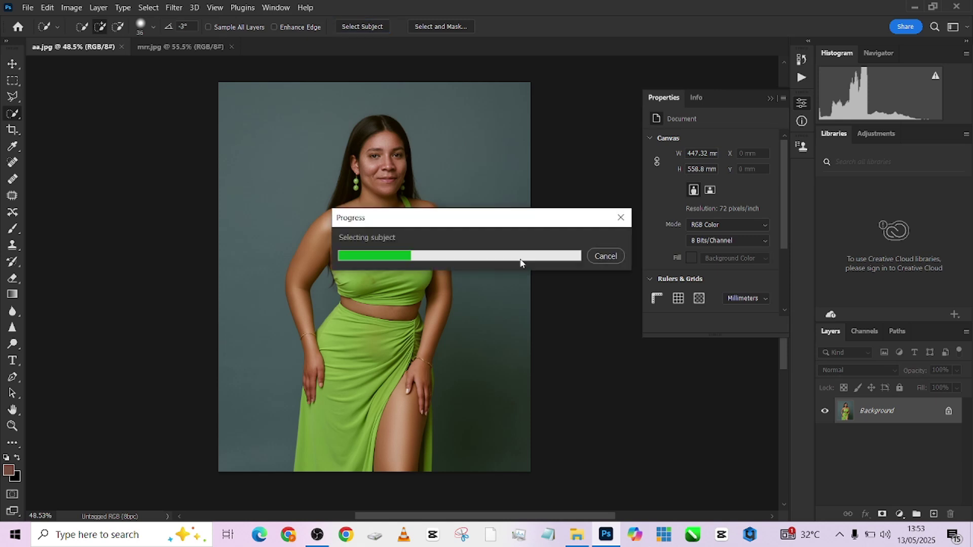
{"action": "right_click", "coordinate": [384, 241]}
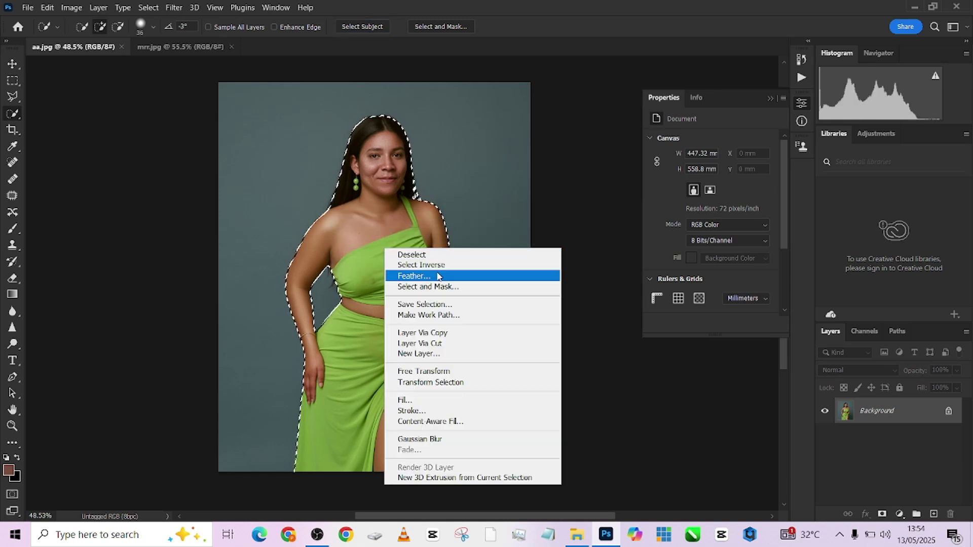
{"action": "left_click", "coordinate": [403, 266]}
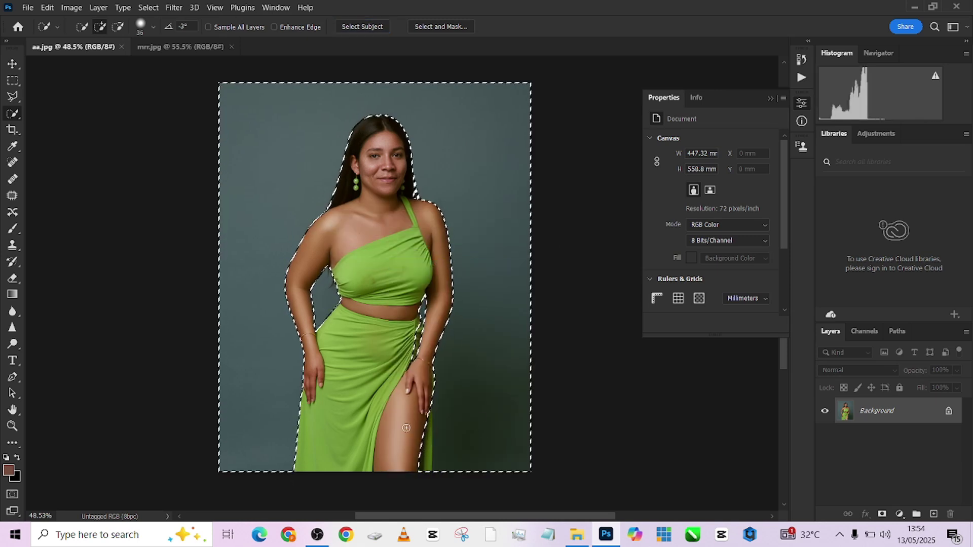
Subtract the dress areas beside the thigh, hand and gathered hip from the backdrop selection with the Quick Selection tool.
{"action": "left_click", "coordinate": [420, 461], "text": "alt"}
{"action": "scroll", "coordinate": [429, 408], "scroll_direction": "up", "scroll_amount": 5}
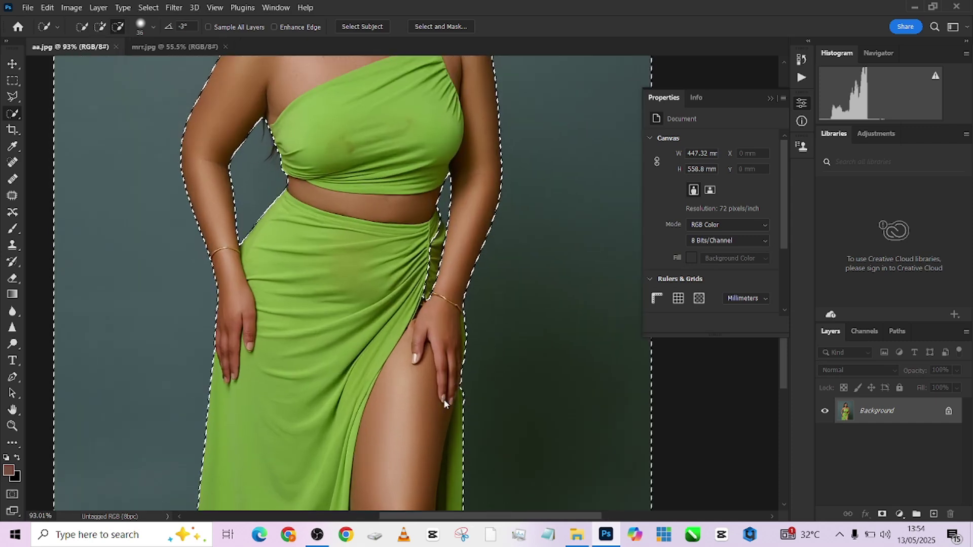
{"action": "left_click_drag", "start_coordinate": [438, 230], "coordinate": [428, 293]}
{"action": "scroll", "coordinate": [429, 293], "scroll_direction": "down", "scroll_amount": 3}
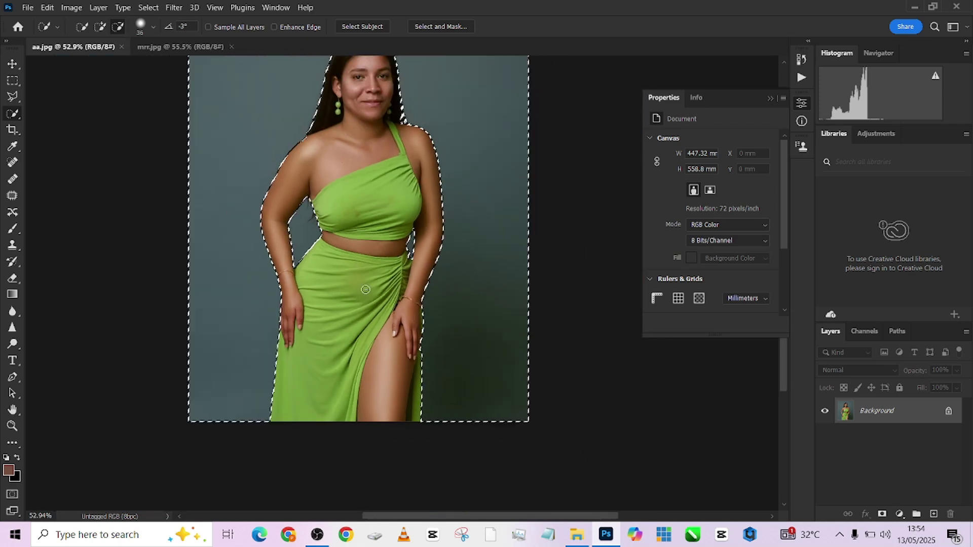
Refine the backdrop selection around the hair strands in the gap between arm and waist, using a smaller Quick Selection brush of size 8.
{"action": "scroll", "coordinate": [329, 213], "scroll_direction": "up", "scroll_amount": 3}
{"action": "right_click", "coordinate": [315, 210], "text": "alt"}
{"action": "scroll", "coordinate": [247, 177], "scroll_direction": "up", "scroll_amount": 2}
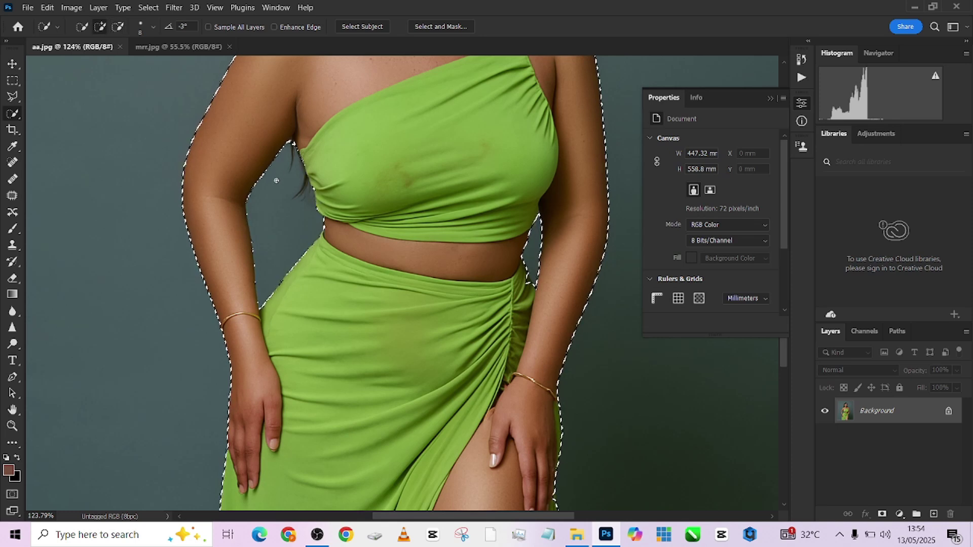
{"action": "left_click_drag", "start_coordinate": [278, 195], "coordinate": [281, 219]}
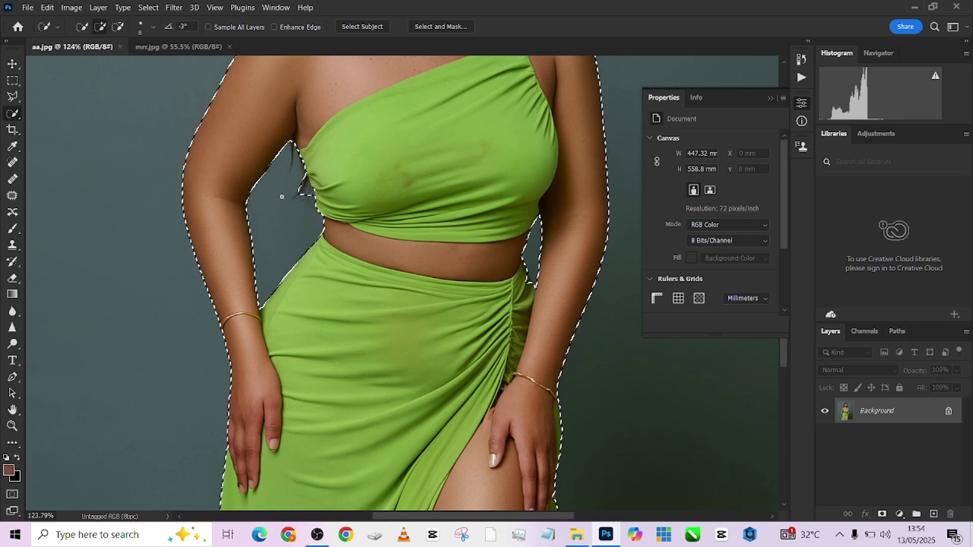
{"action": "scroll", "coordinate": [281, 219], "scroll_direction": "down", "scroll_amount": 3}
{"action": "scroll", "coordinate": [343, 357], "scroll_direction": "down", "scroll_amount": 3}
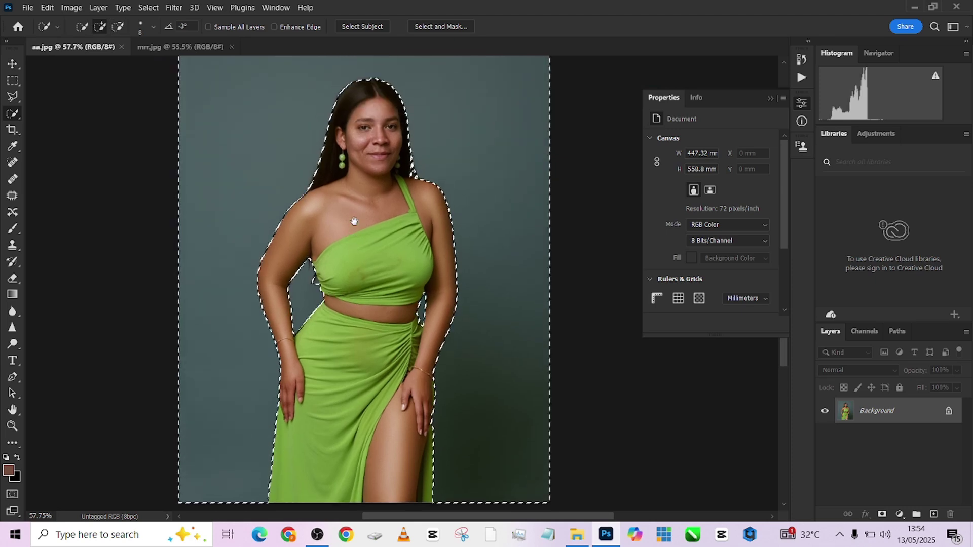
Separate the image into two cutout layers above the Background, one holding the woman and one holding the backdrop.
{"action": "left_click_drag", "start_coordinate": [861, 411], "coordinate": [933, 514]}
{"action": "right_click", "coordinate": [486, 178]}
{"action": "left_click", "coordinate": [522, 273]}
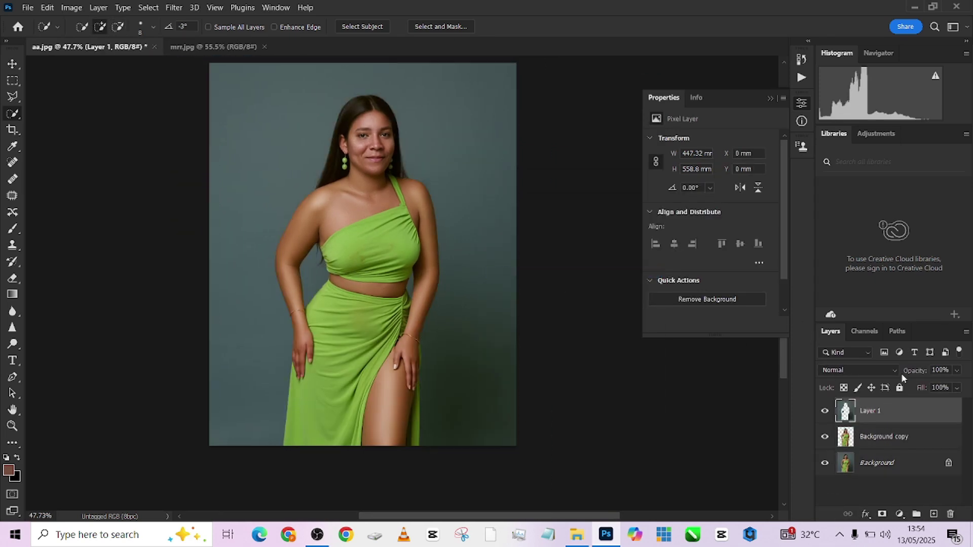
Reorder the cutout layers so that Background copy sits above Layer 1.
{"action": "left_click_drag", "start_coordinate": [879, 450], "coordinate": [884, 412]}
{"action": "left_click", "coordinate": [890, 438]}
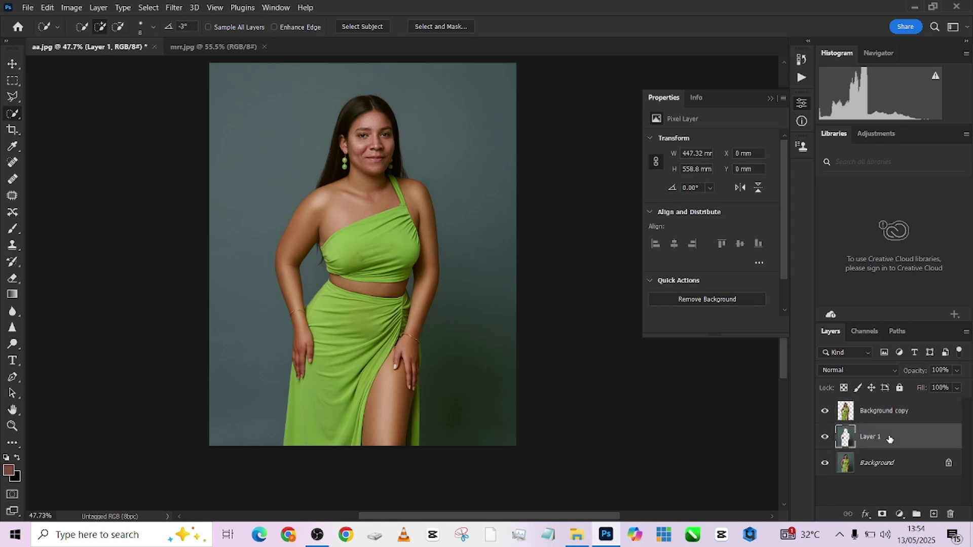
{"action": "left_click_drag", "start_coordinate": [404, 287], "coordinate": [403, 323]}
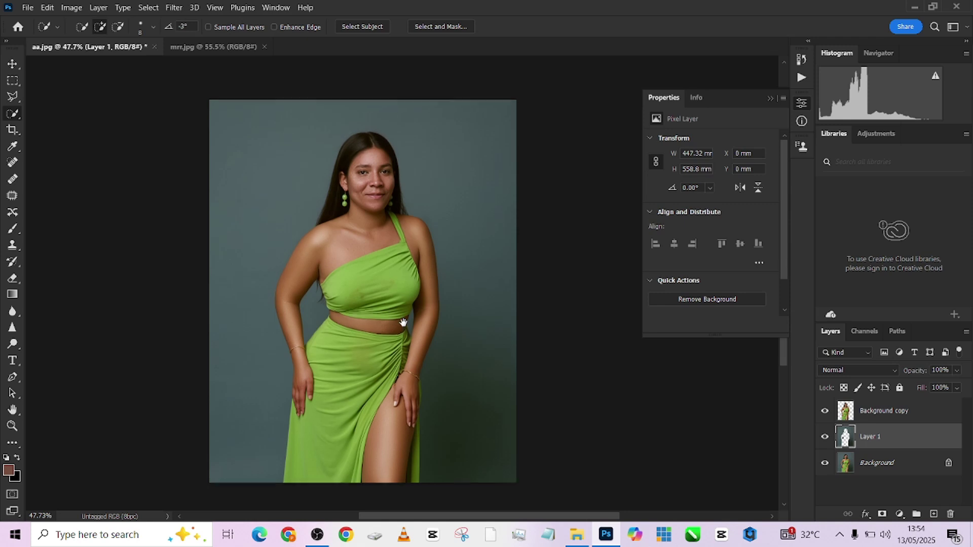
Add two Color Lookup adjustments above Background copy, with the light3.3DL LUT in the upper one and the lower one hidden.
{"action": "left_click", "coordinate": [904, 411]}
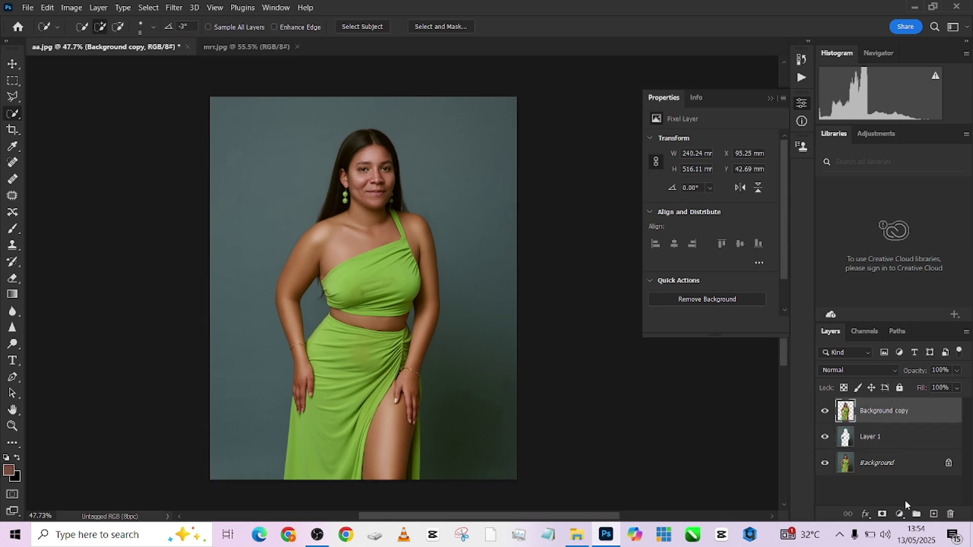
{"action": "left_click", "coordinate": [900, 513]}
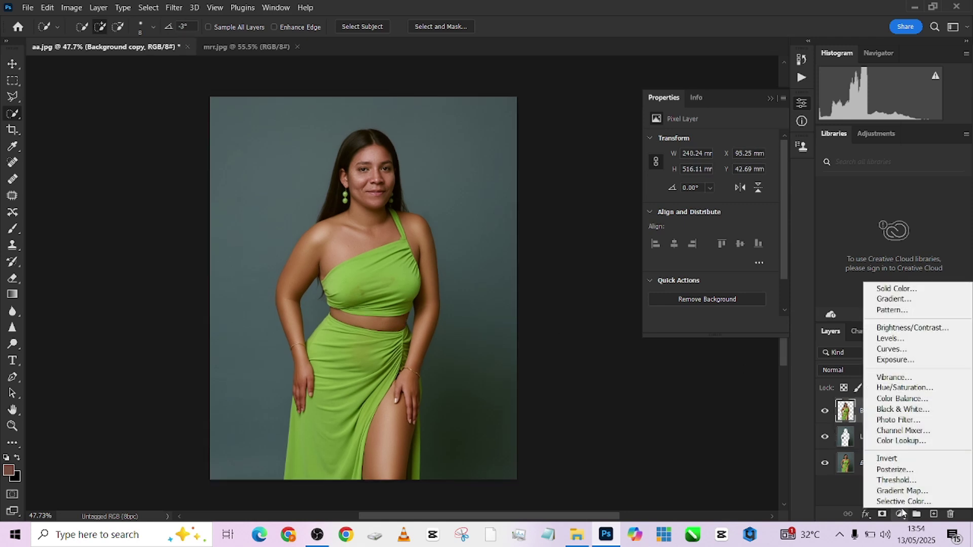
{"action": "left_click", "coordinate": [901, 440]}
{"action": "left_click", "coordinate": [718, 142]}
{"action": "left_click", "coordinate": [730, 152]}
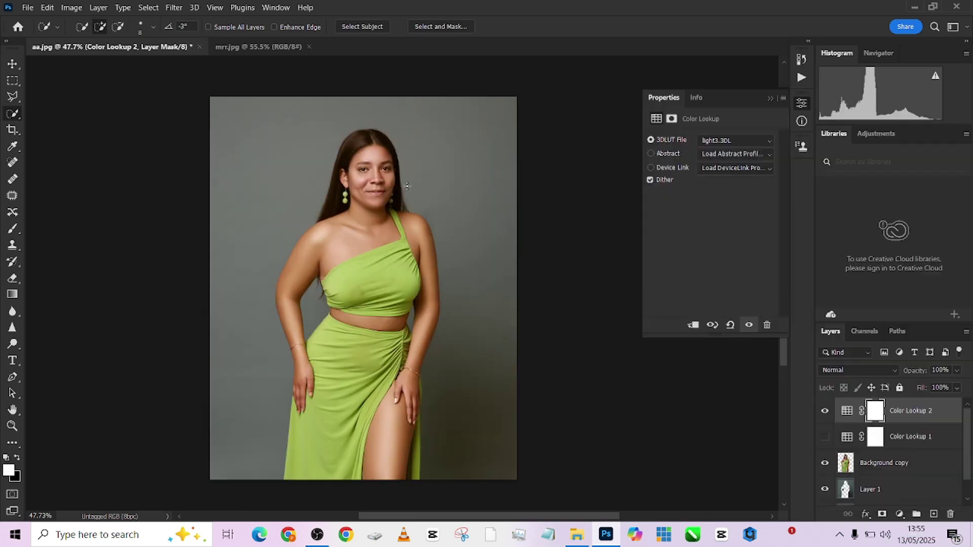
Compare the image with both Color Lookup adjustments off, and with both switched on.
{"action": "left_click", "coordinate": [824, 410]}
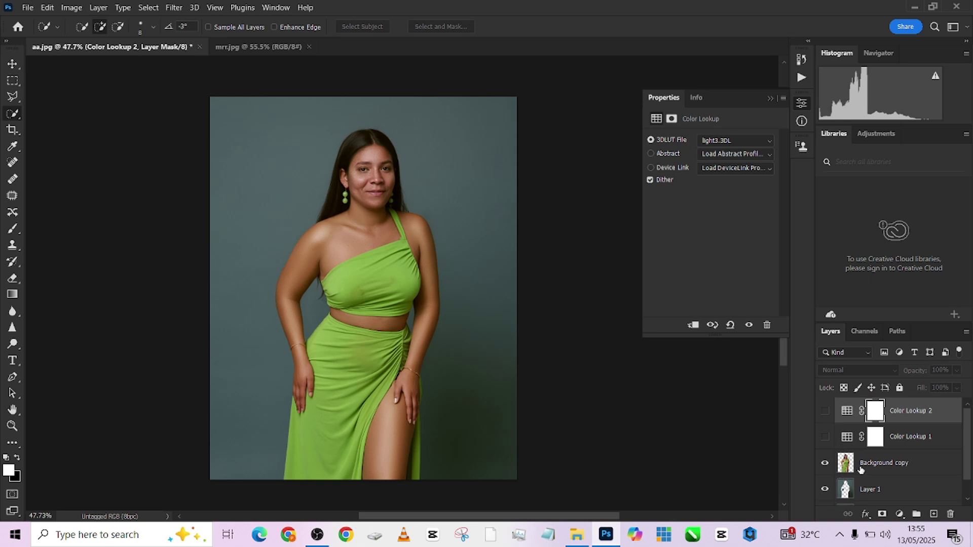
{"action": "left_click", "coordinate": [824, 437]}
{"action": "left_click", "coordinate": [825, 412]}
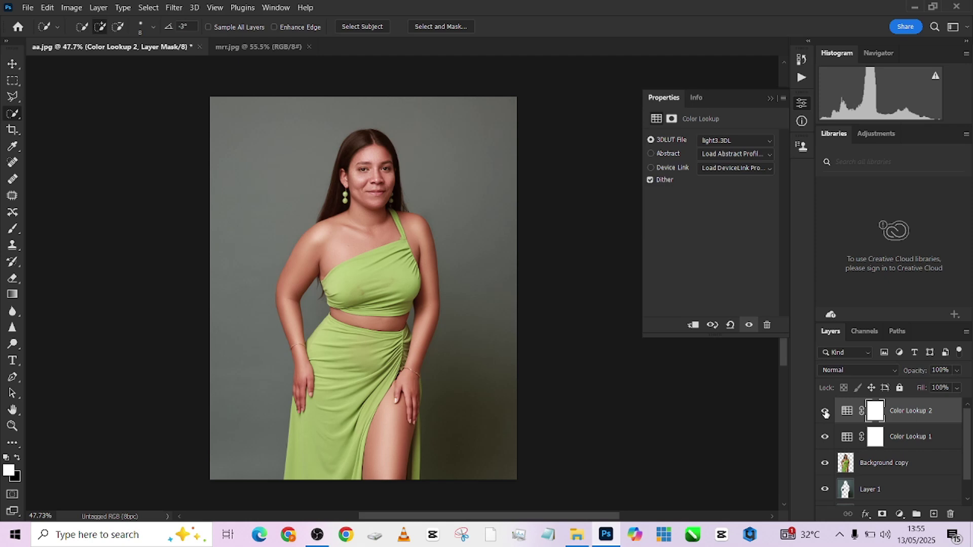
Hide both Color Lookup adjustments and duplicate the Background copy layer.
{"action": "left_click", "coordinate": [825, 412]}
{"action": "left_click", "coordinate": [824, 437]}
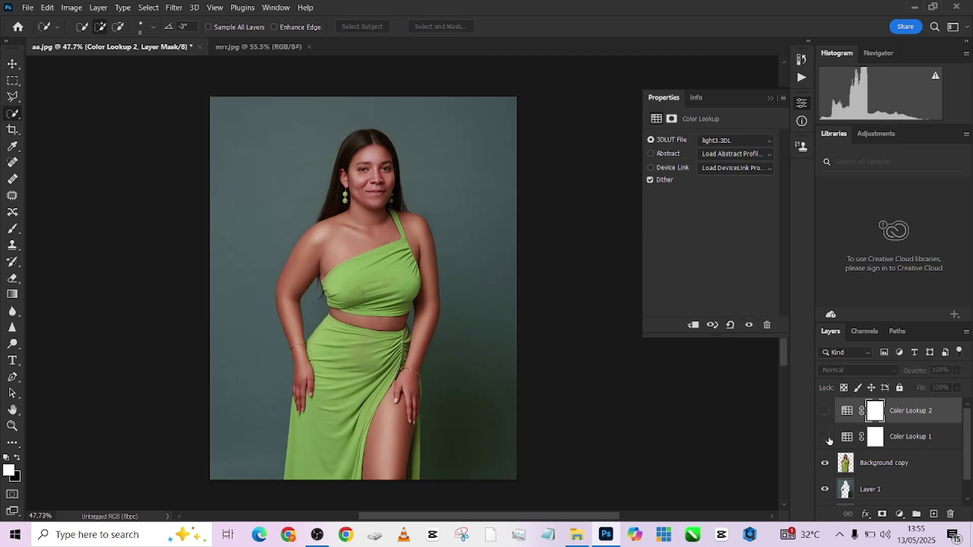
{"action": "left_click", "coordinate": [891, 463]}
{"action": "key", "text": "ctrl+j"}
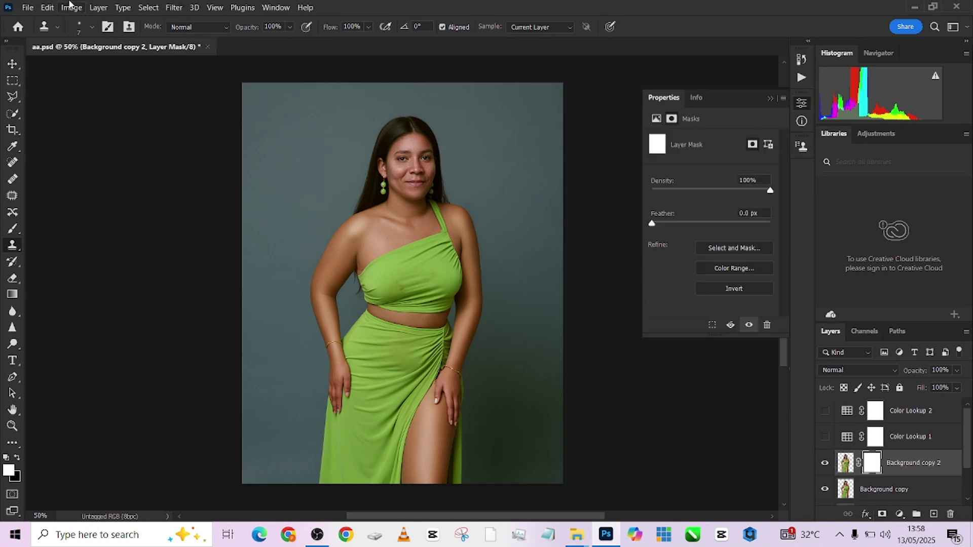
Limit the Background copy 2 mask to the skin tones with Color Range, sampling the face, chest and arms at fuzziness 13.
{"action": "left_click", "coordinate": [148, 7]}
{"action": "left_click", "coordinate": [176, 125]}
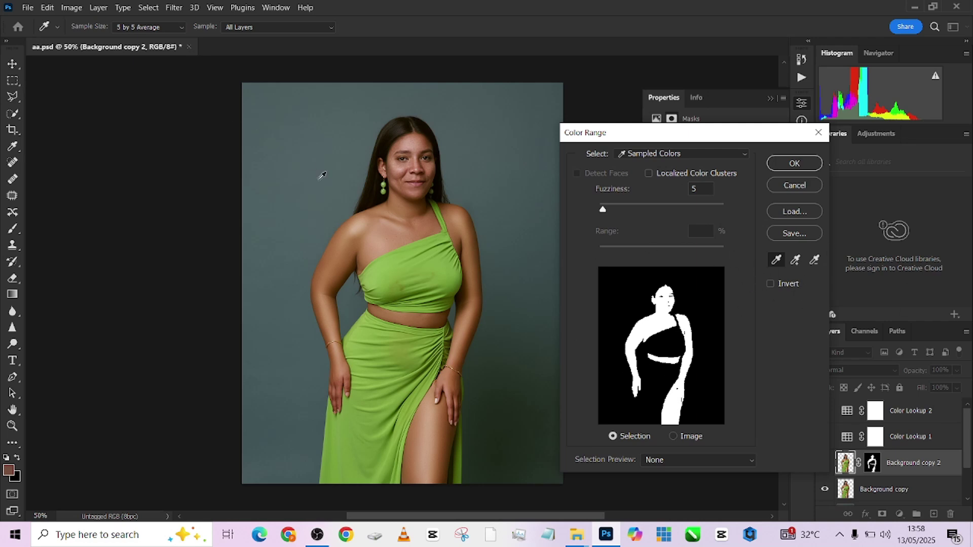
{"action": "left_click", "coordinate": [340, 154]}
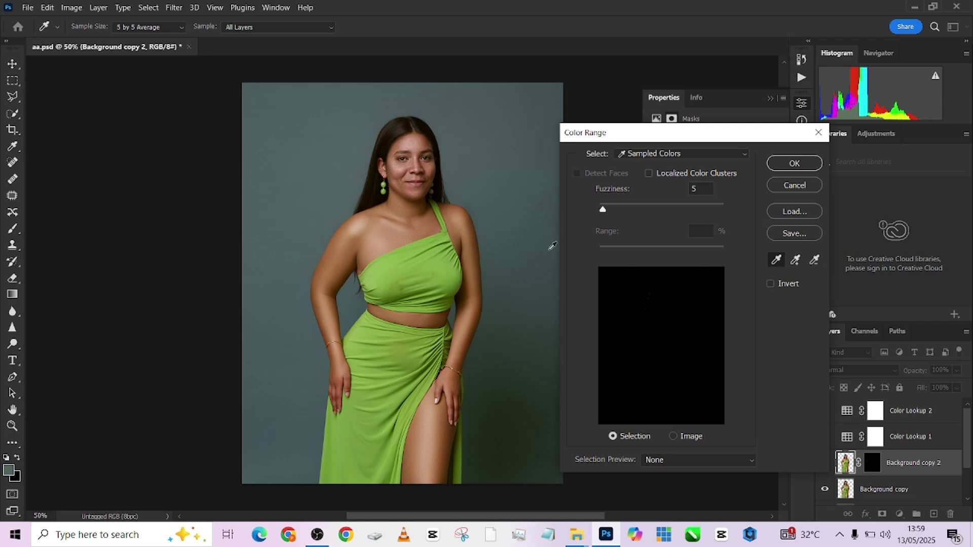
{"action": "left_click", "coordinate": [403, 222]}
{"action": "mouse_move", "coordinate": [404, 219]}
{"action": "left_mouse_down"}
{"action": "mouse_move", "coordinate": [342, 258]}
{"action": "mouse_move", "coordinate": [335, 275]}
{"action": "mouse_move", "coordinate": [355, 224]}
{"action": "mouse_move", "coordinate": [338, 293]}
{"action": "mouse_move", "coordinate": [322, 299]}
{"action": "mouse_move", "coordinate": [361, 389]}
{"action": "mouse_move", "coordinate": [343, 376]}
{"action": "mouse_move", "coordinate": [343, 384]}
{"action": "left_mouse_up"}
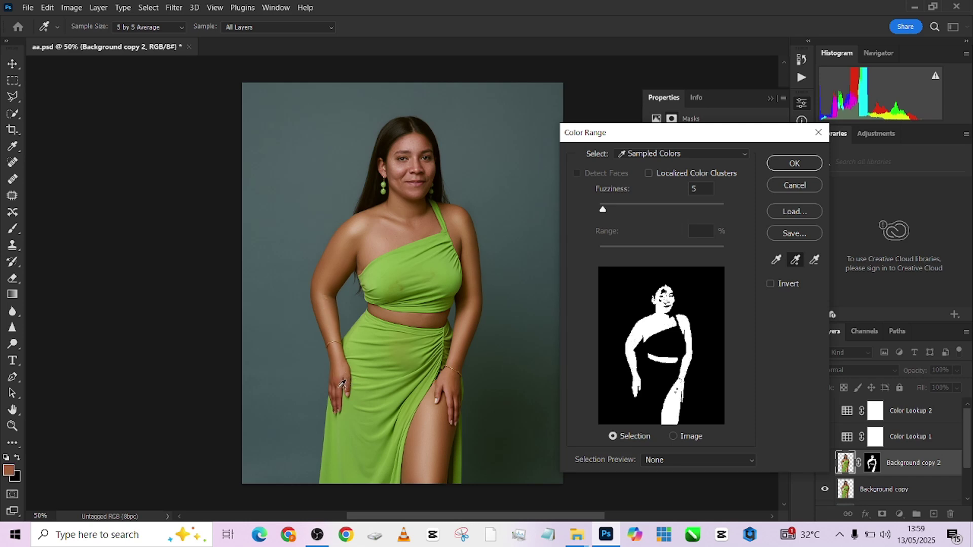
{"action": "left_click", "coordinate": [408, 143]}
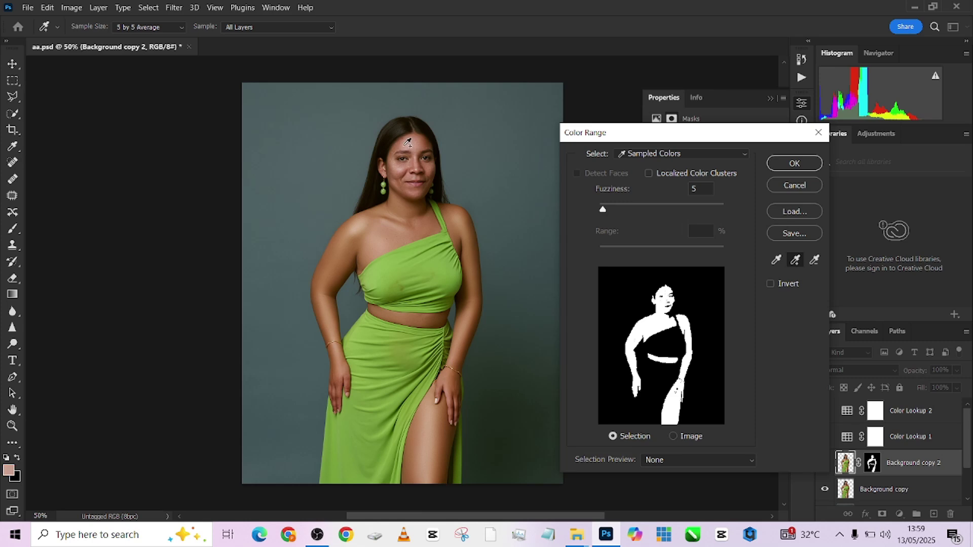
{"action": "left_click", "coordinate": [425, 214]}
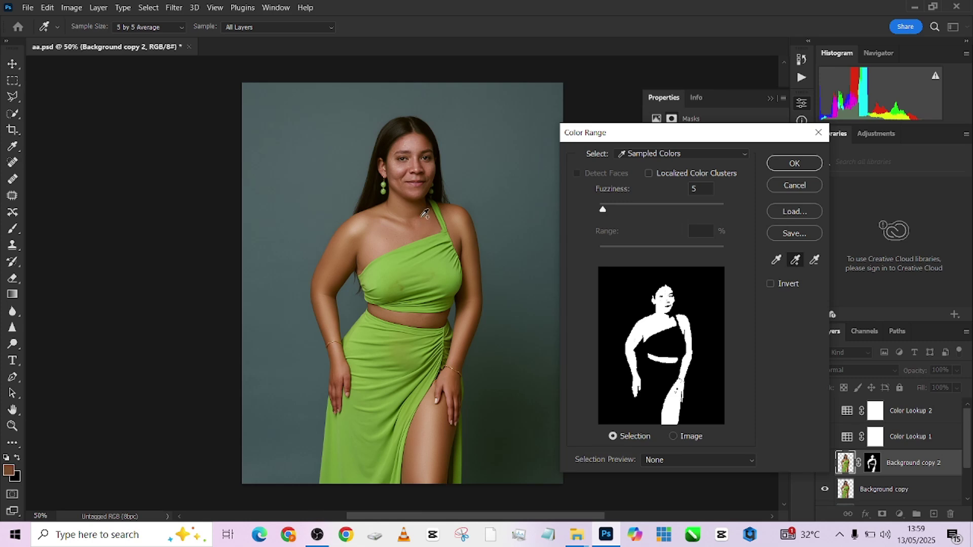
{"action": "left_click", "coordinate": [457, 226]}
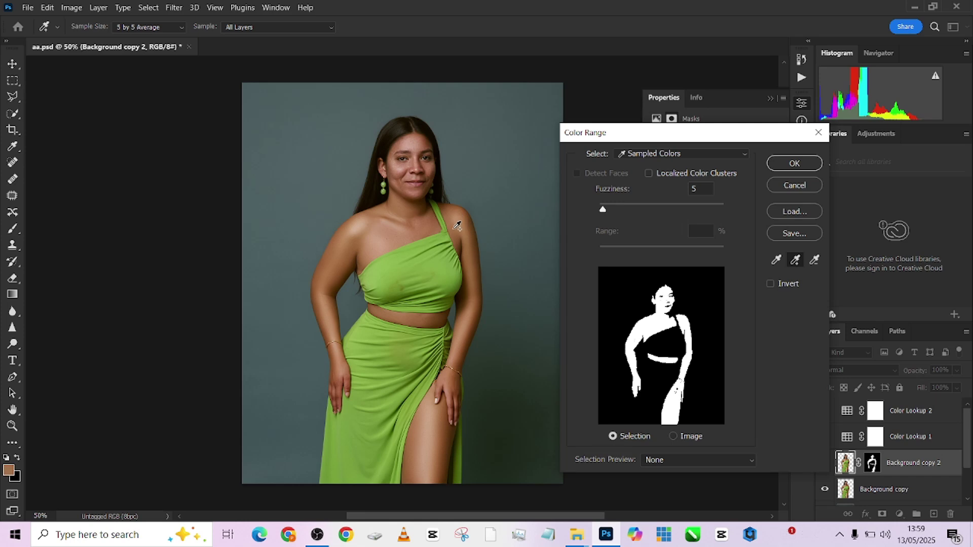
{"action": "left_click", "coordinate": [468, 292]}
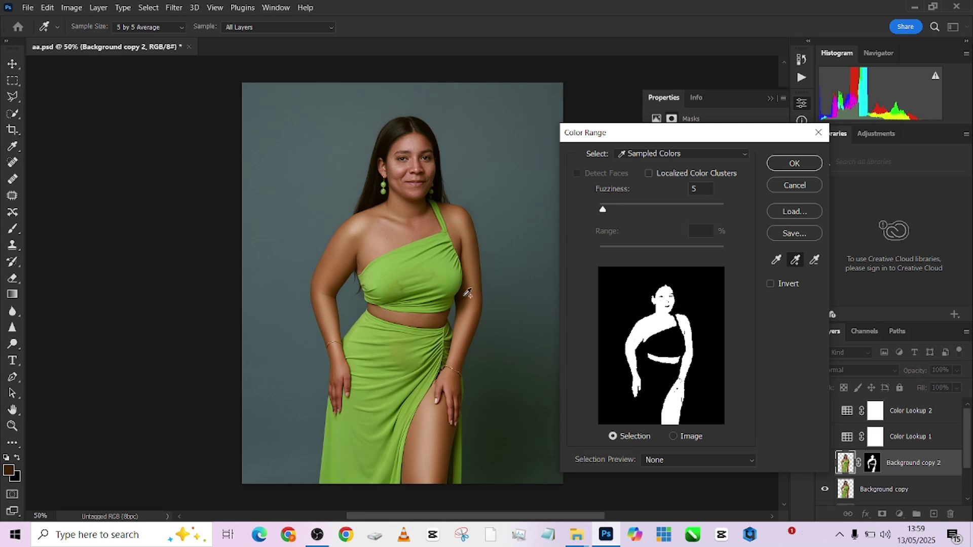
{"action": "left_click_drag", "start_coordinate": [603, 210], "coordinate": [608, 211]}
{"action": "left_click", "coordinate": [794, 164]}
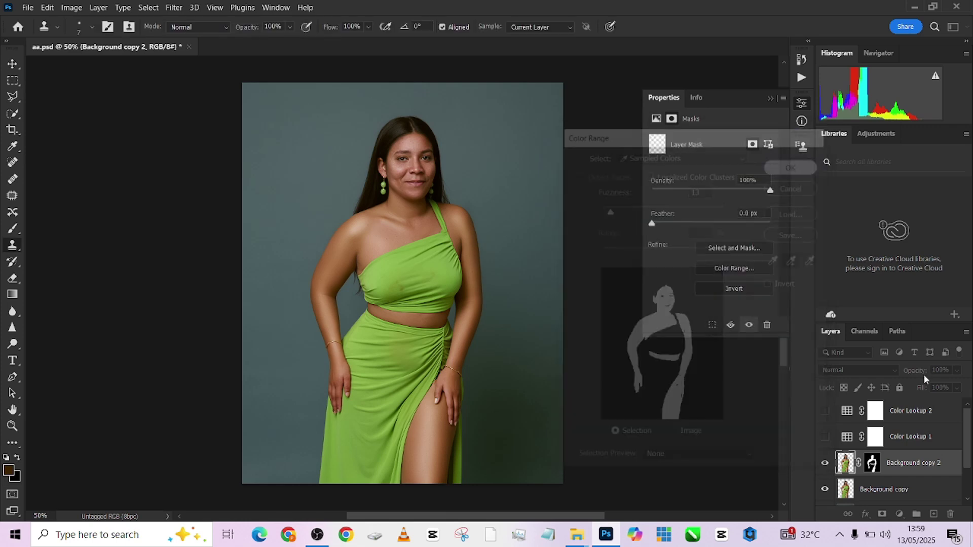
Transfer the skin mask from Background copy 2 to Color Lookup 1, delete Background copy 2 and show Color Lookup 1.
{"action": "left_click_drag", "start_coordinate": [871, 464], "coordinate": [875, 437]}
{"action": "left_click_drag", "start_coordinate": [950, 467], "coordinate": [950, 514]}
{"action": "left_click", "coordinate": [825, 437]}
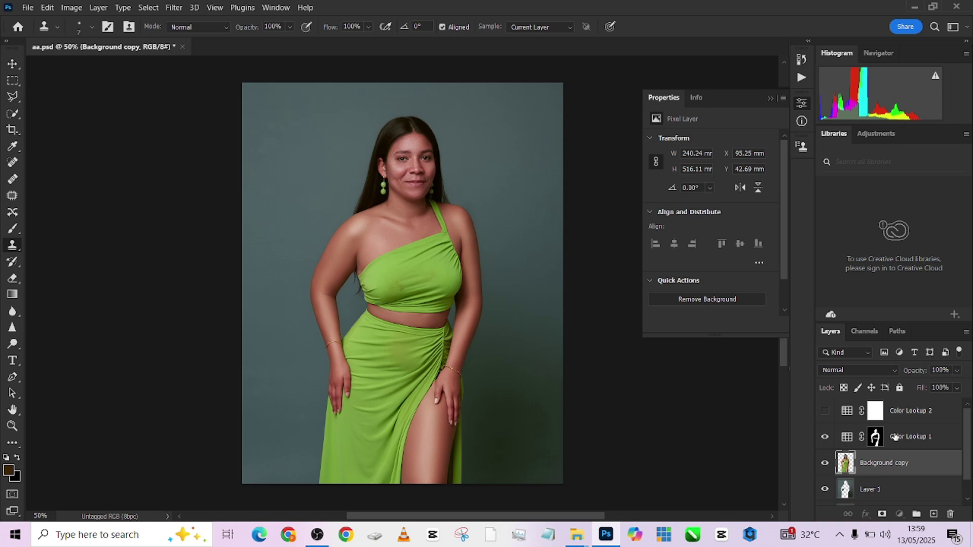
Set the Color Lookup 1 adjustment to Color blend mode with 68% fill.
{"action": "left_click", "coordinate": [839, 435]}
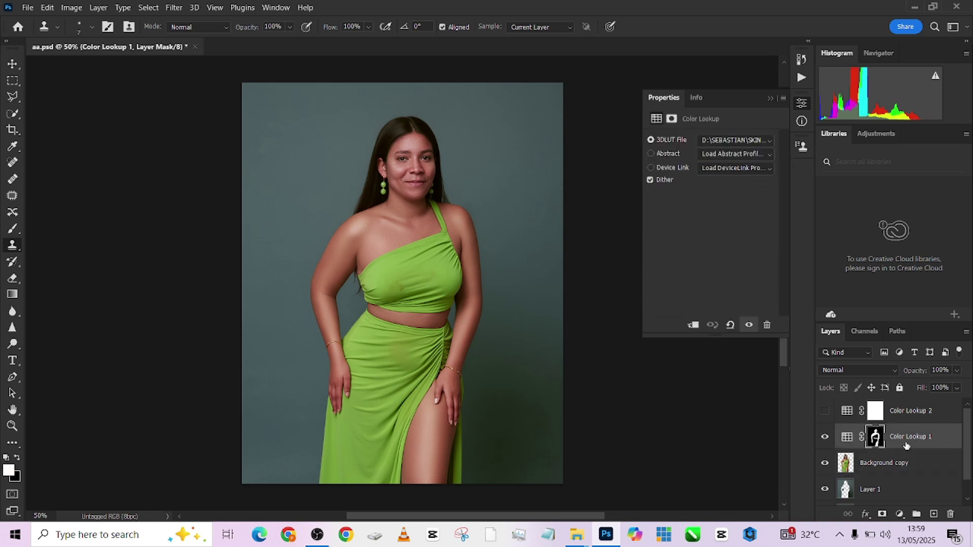
{"action": "left_click", "coordinate": [852, 375]}
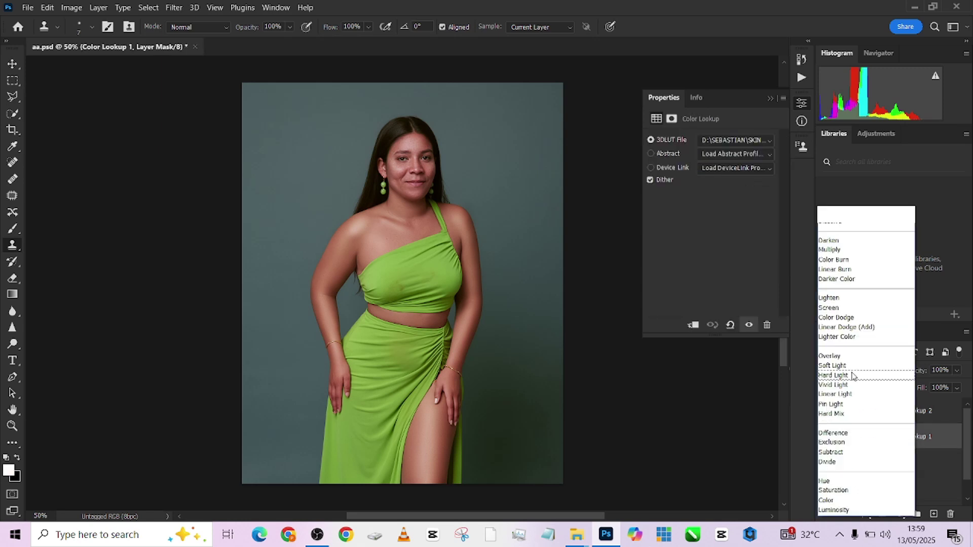
{"action": "left_click", "coordinate": [829, 502]}
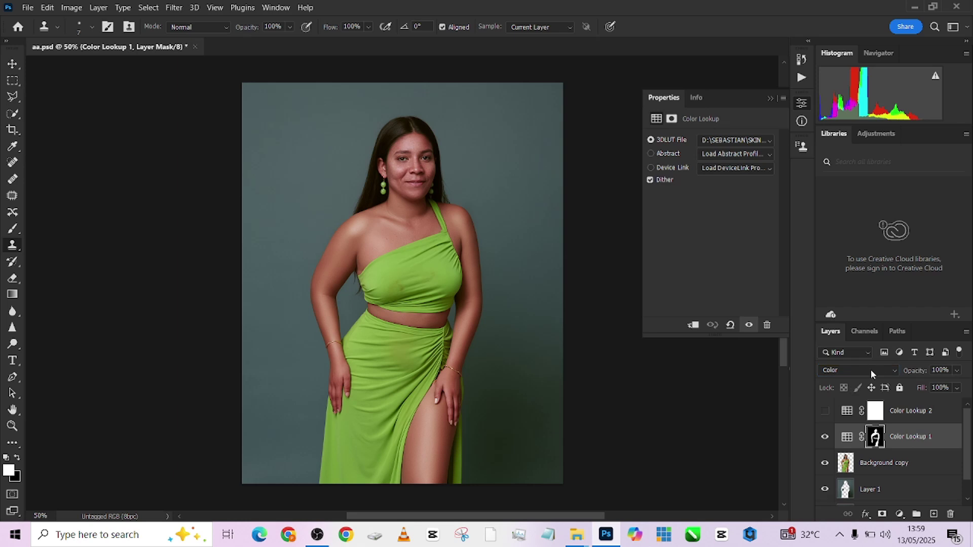
{"action": "scroll", "coordinate": [444, 281], "scroll_direction": "up", "scroll_amount": 1}
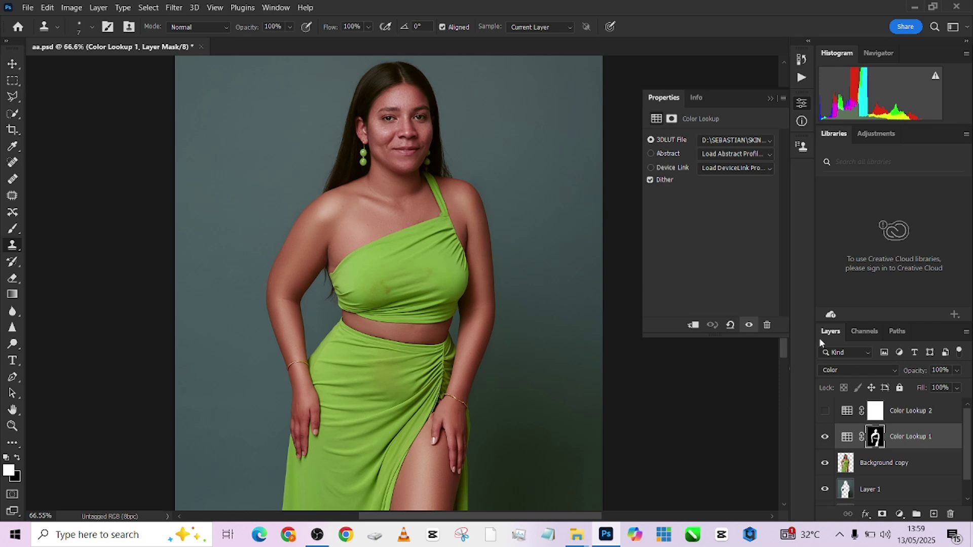
{"action": "left_click_drag", "start_coordinate": [958, 389], "coordinate": [945, 404]}
Copy the skin mask from Color Lookup 1 onto Color Lookup 2 and show that adjustment at 64% opacity.
{"action": "left_click", "coordinate": [896, 420]}
{"action": "left_click", "coordinate": [896, 420]}
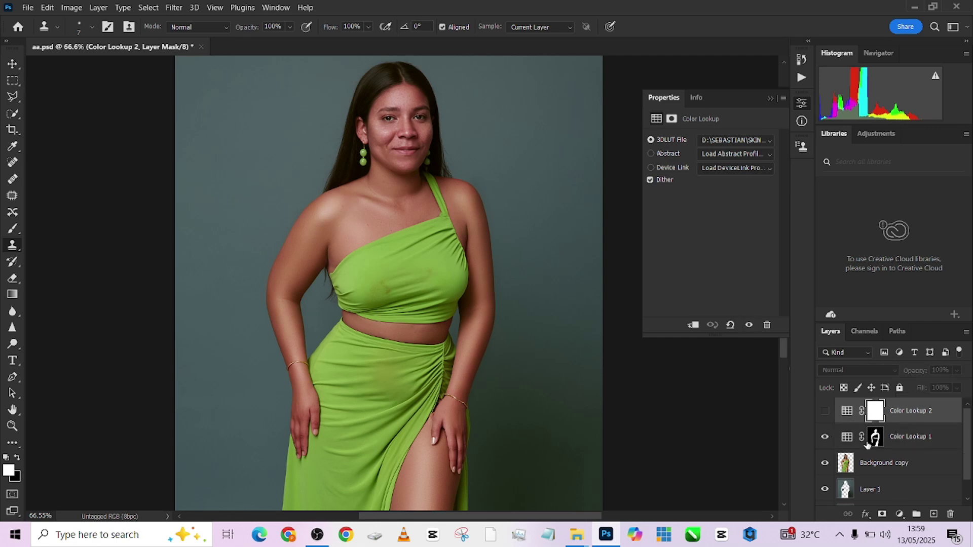
{"action": "left_click_drag", "start_coordinate": [874, 441], "coordinate": [875, 415]}
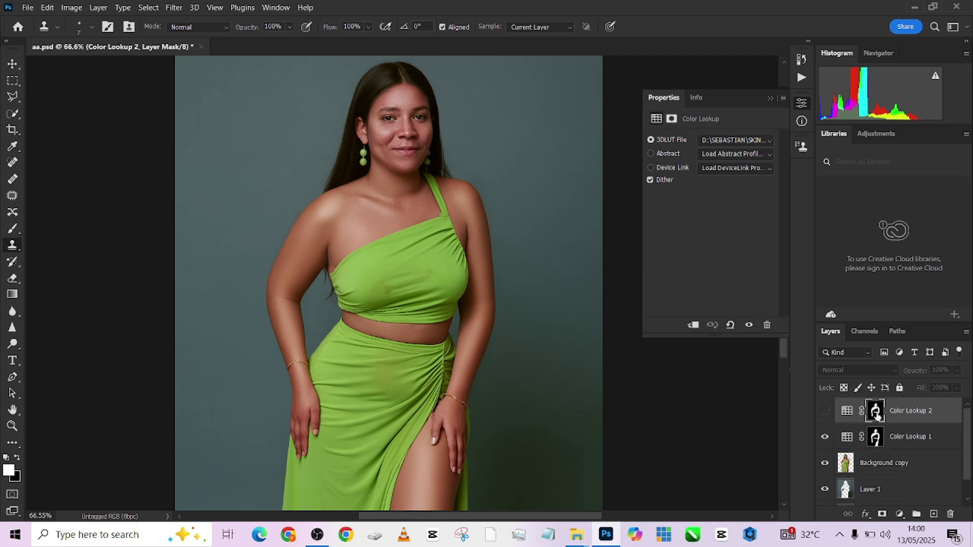
{"action": "left_click", "coordinate": [824, 410]}
{"action": "scroll", "coordinate": [398, 294], "scroll_direction": "down", "scroll_amount": 1}
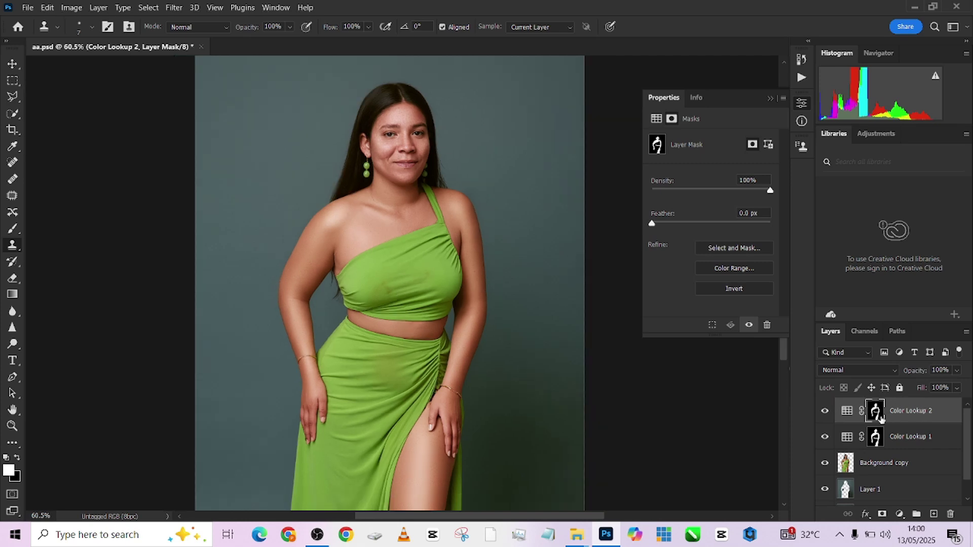
{"action": "left_click", "coordinate": [957, 371]}
{"action": "left_click_drag", "start_coordinate": [954, 386], "coordinate": [944, 386]}
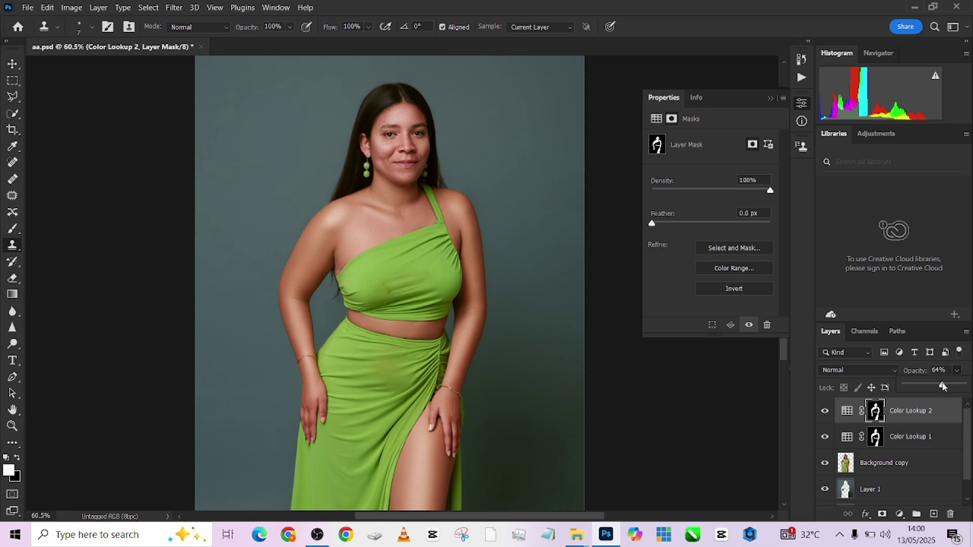
Group the two Color Lookup adjustments and compare the image with the group off and on.
{"action": "left_click", "coordinate": [925, 439], "text": "ctrl"}
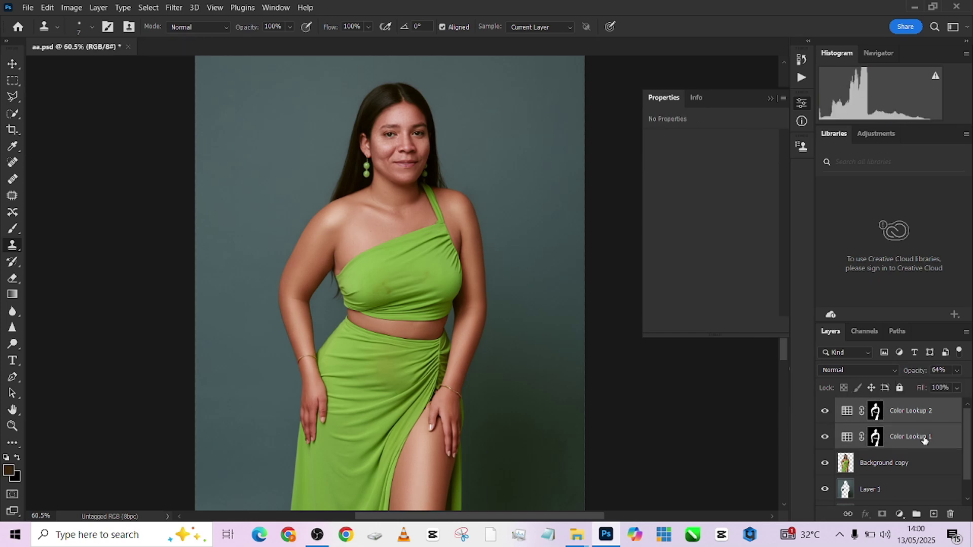
{"action": "key", "text": "ctrl+g"}
{"action": "left_click", "coordinate": [825, 406]}
{"action": "left_click", "coordinate": [825, 406]}
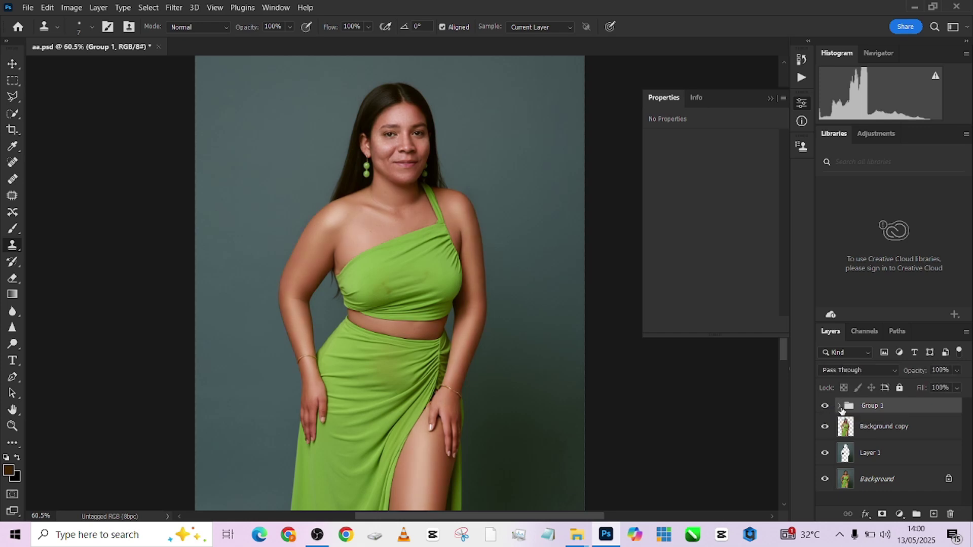
Paint white with a soft 28 px brush on the Color Lookup 1 mask over the shadowed inner arm beside the bust.
{"action": "left_click", "coordinate": [839, 405]}
{"action": "left_click", "coordinate": [885, 454]}
{"action": "key", "text": "d"}
{"action": "scroll", "coordinate": [506, 308], "scroll_direction": "up", "scroll_amount": 8}
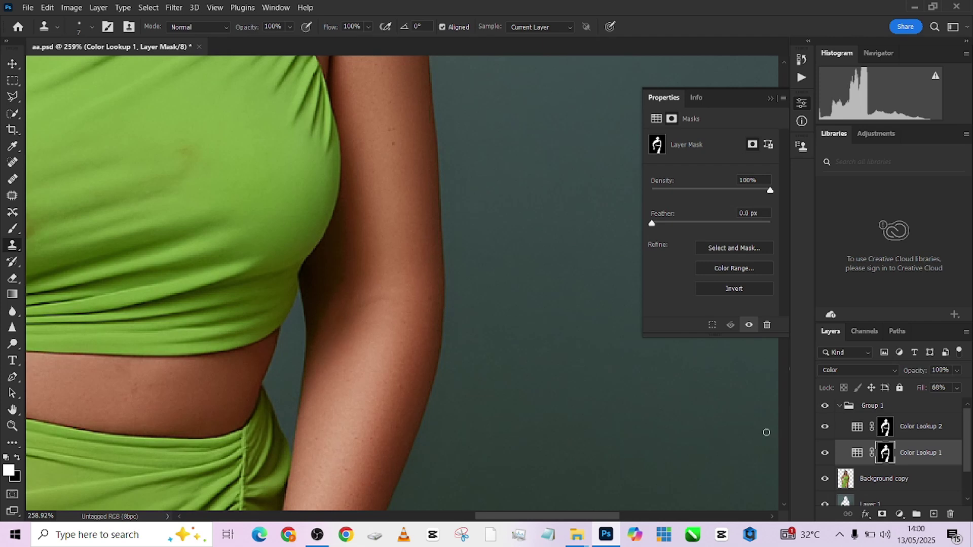
{"action": "key", "text": "b"}
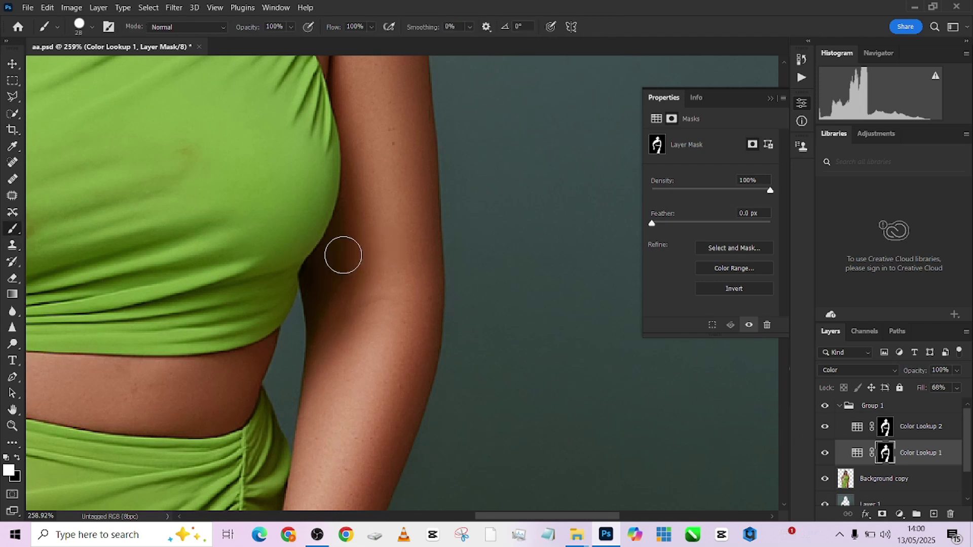
{"action": "right_click", "coordinate": [367, 256], "text": "alt"}
{"action": "left_click_drag", "start_coordinate": [372, 259], "coordinate": [360, 202]}
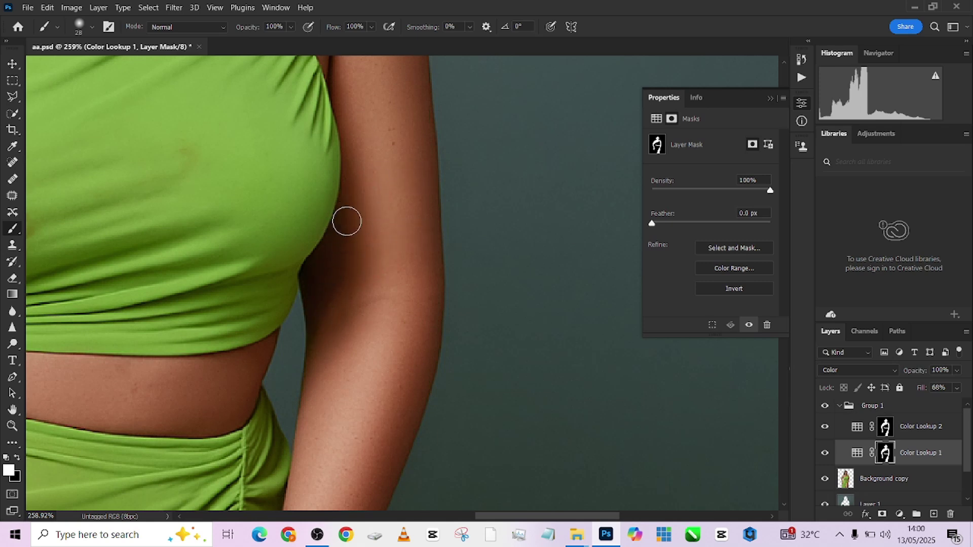
Check the skin areas up close and copy the touched-up Color Lookup 1 mask onto Color Lookup 2.
{"action": "left_click_drag", "start_coordinate": [426, 241], "coordinate": [479, 388]}
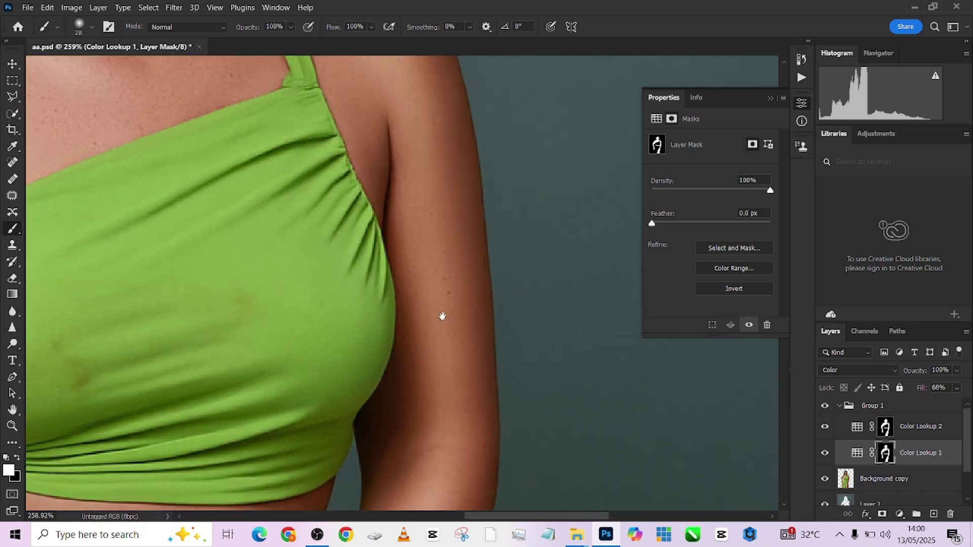
{"action": "scroll", "coordinate": [396, 103], "scroll_direction": "down", "scroll_amount": 2}
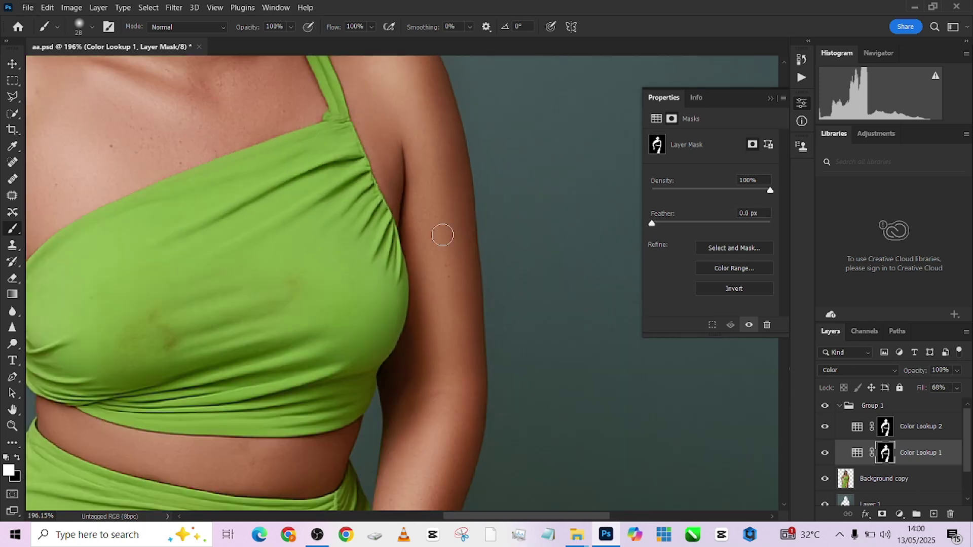
{"action": "scroll", "coordinate": [441, 233], "scroll_direction": "up", "scroll_amount": 5}
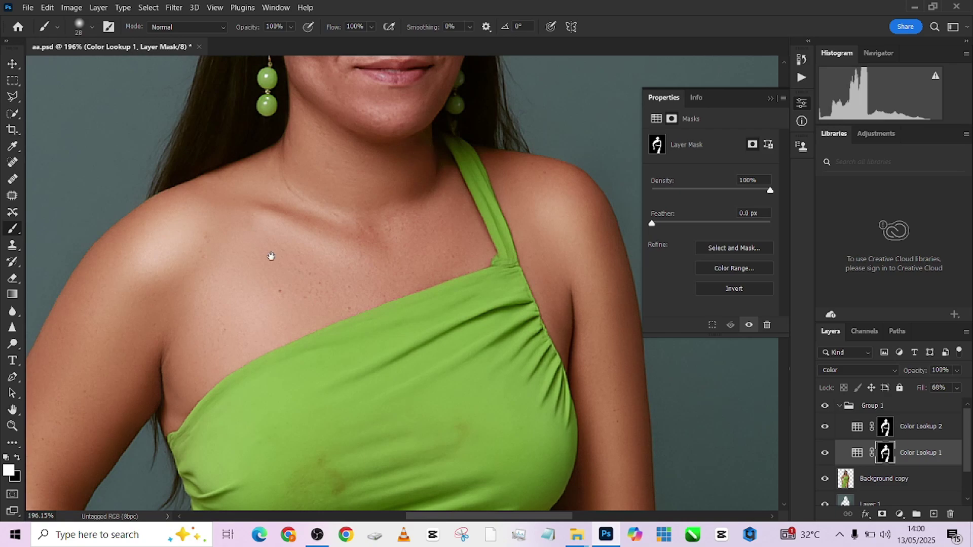
{"action": "left_click_drag", "start_coordinate": [269, 257], "coordinate": [390, 109]}
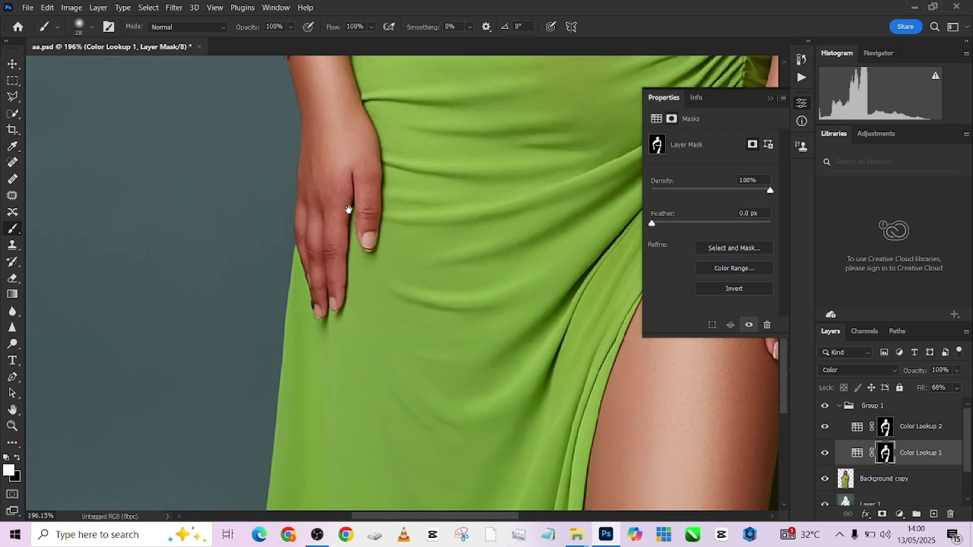
{"action": "left_click_drag", "start_coordinate": [349, 209], "coordinate": [305, 322]}
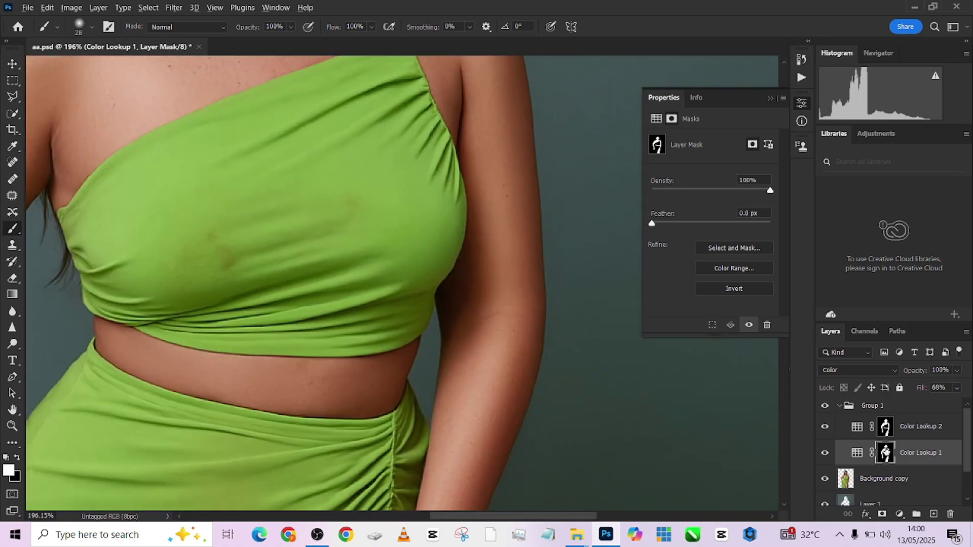
{"action": "left_click_drag", "start_coordinate": [885, 454], "coordinate": [887, 428]}
{"action": "scroll", "coordinate": [504, 330], "scroll_direction": "down", "scroll_amount": 5, "text": "alt"}
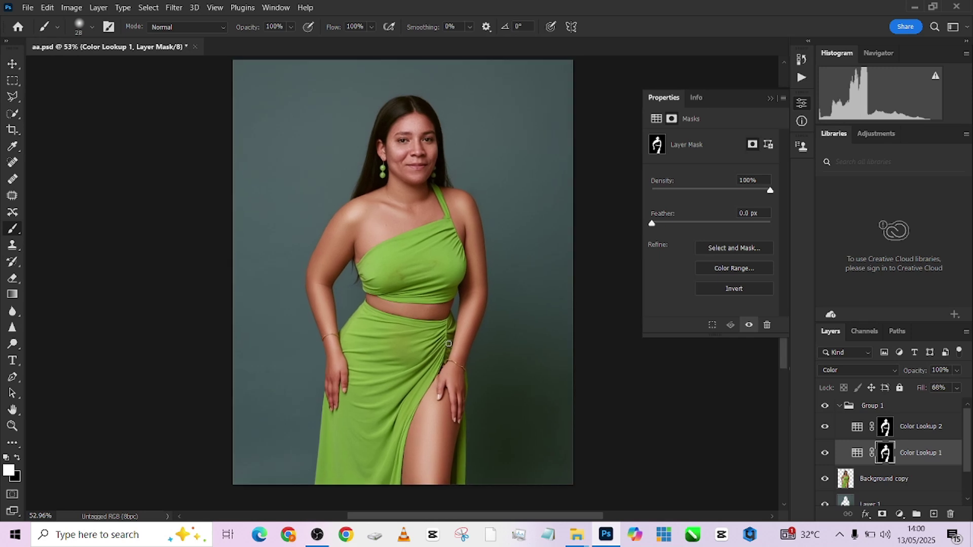
{"action": "left_click_drag", "start_coordinate": [447, 340], "coordinate": [415, 339]}
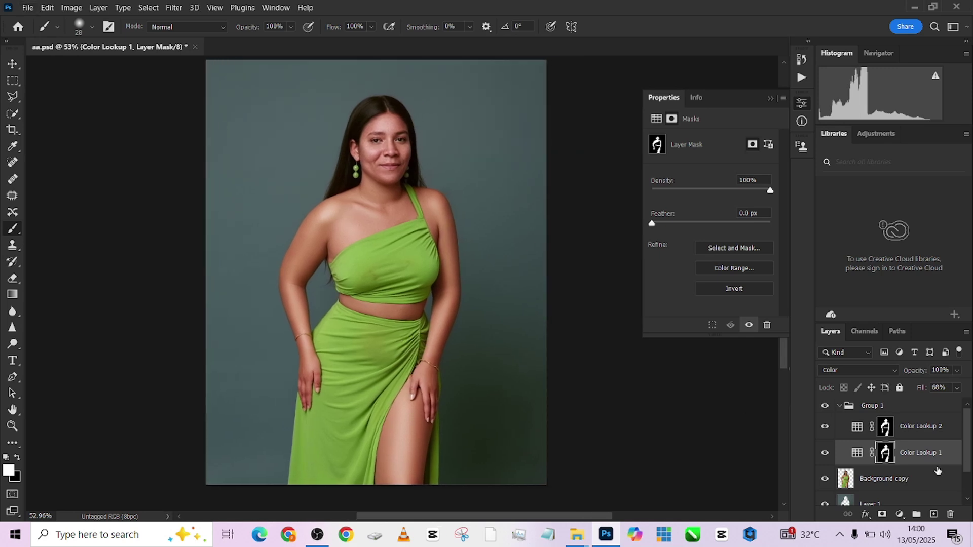
Load Layer 1's backdrop pixels as a selection, apply a Gaussian Blur with a 118.7-pixel radius, and deselect.
{"action": "scroll", "coordinate": [873, 475], "scroll_direction": "down", "scroll_amount": 1}
{"action": "left_click", "coordinate": [884, 473]}
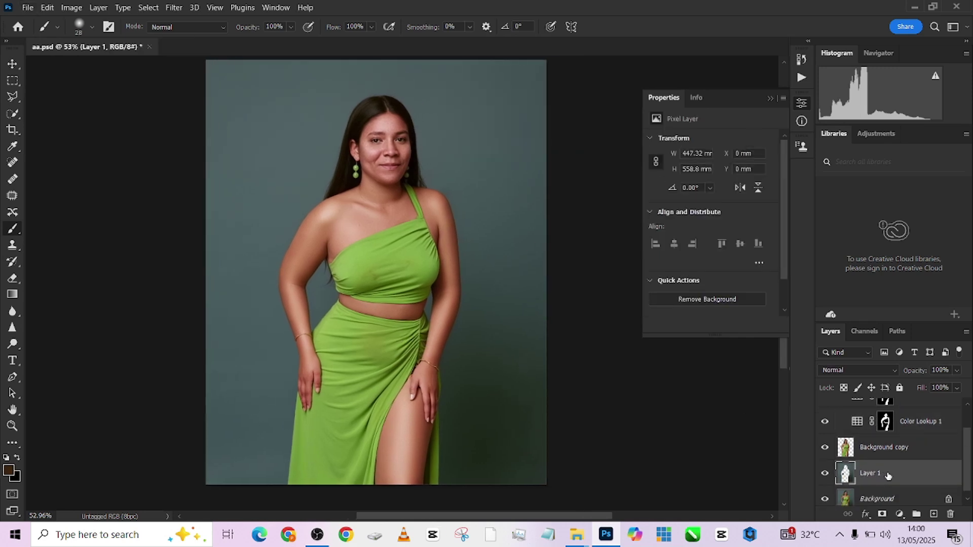
{"action": "left_click", "coordinate": [846, 473], "text": "ctrl"}
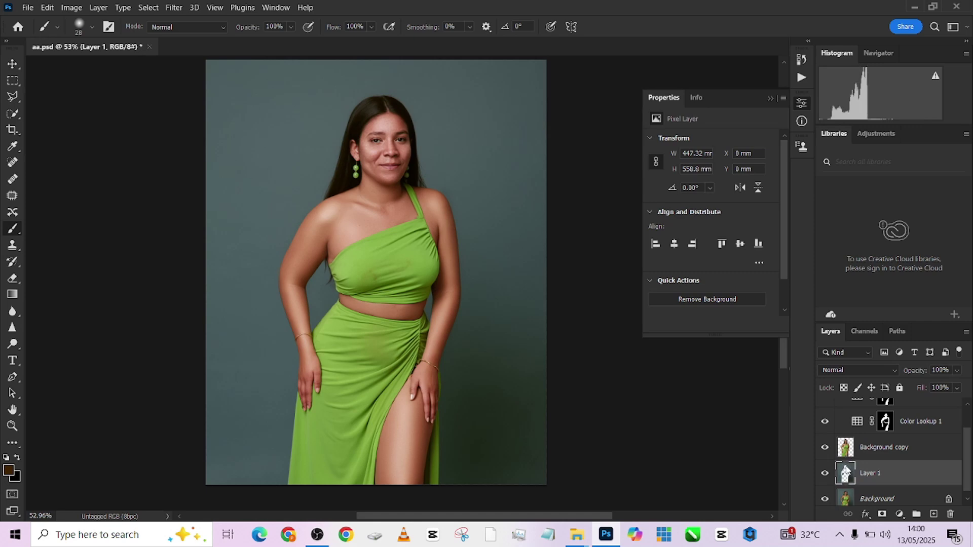
{"action": "left_click", "coordinate": [174, 7]}
{"action": "mouse_move", "coordinate": [206, 164]}
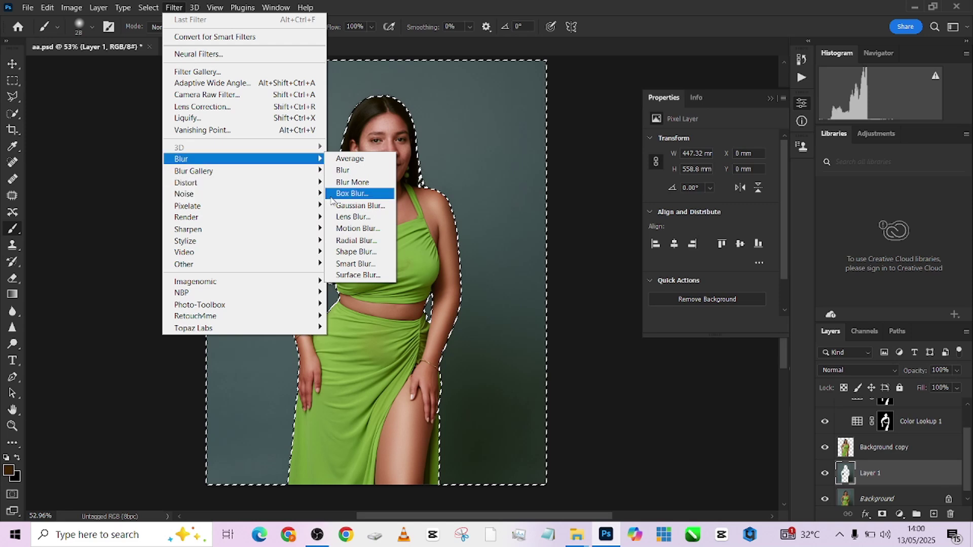
{"action": "left_click", "coordinate": [356, 205]}
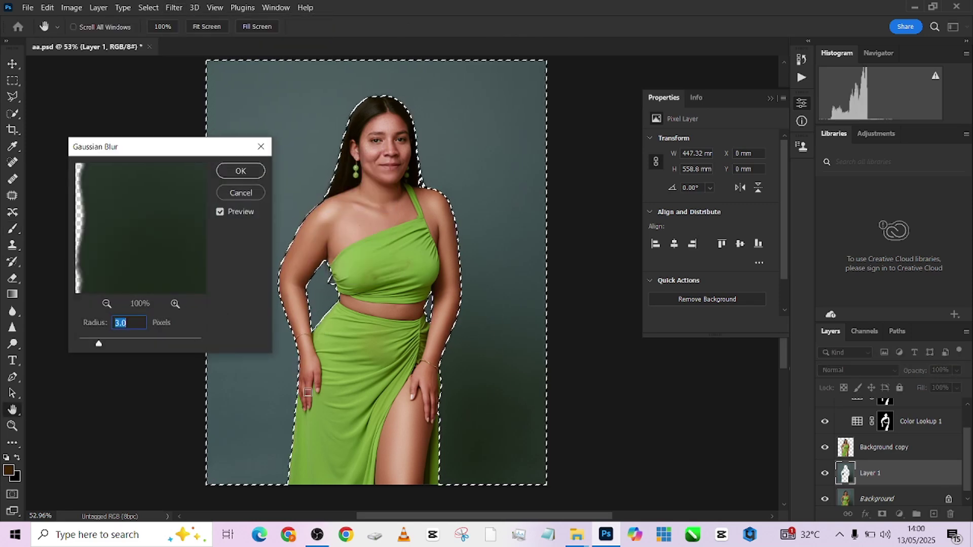
{"action": "left_click_drag", "start_coordinate": [124, 343], "coordinate": [162, 343]}
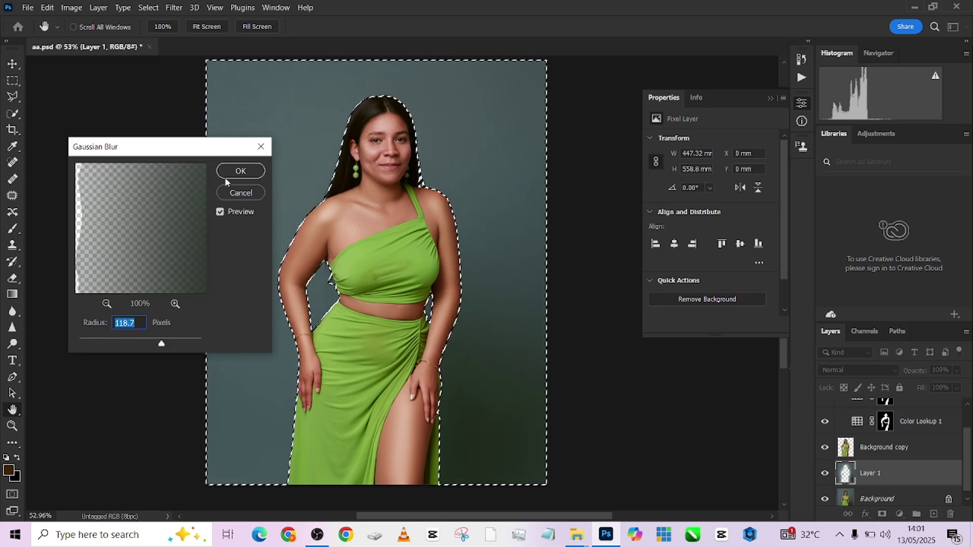
{"action": "left_click", "coordinate": [241, 171]}
{"action": "key", "text": "ctrl+d"}
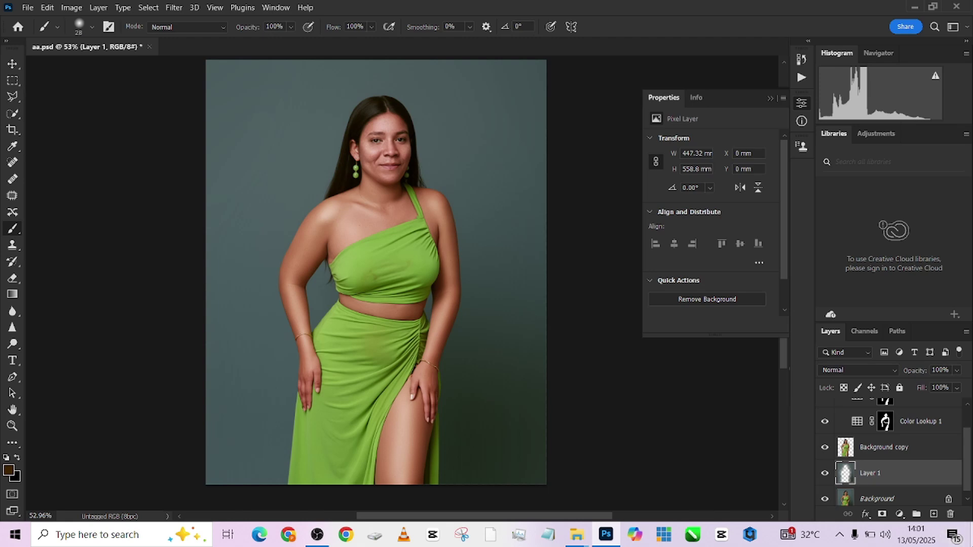
Add a Solid Color fill layer in muted grey #545a5a above Layer 1 and set its blend mode to Color.
{"action": "left_click", "coordinate": [899, 514]}
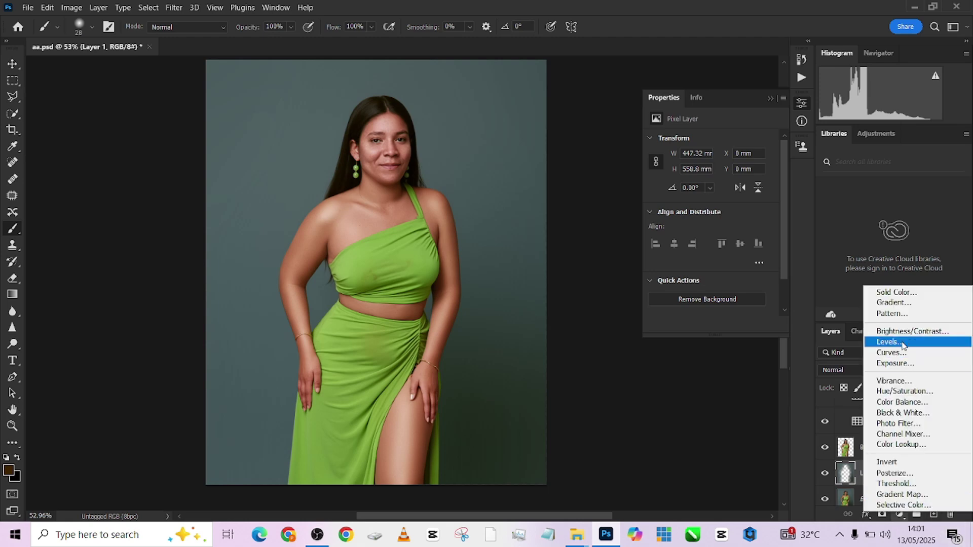
{"action": "left_click", "coordinate": [895, 293]}
{"action": "type", "text": "777777"}
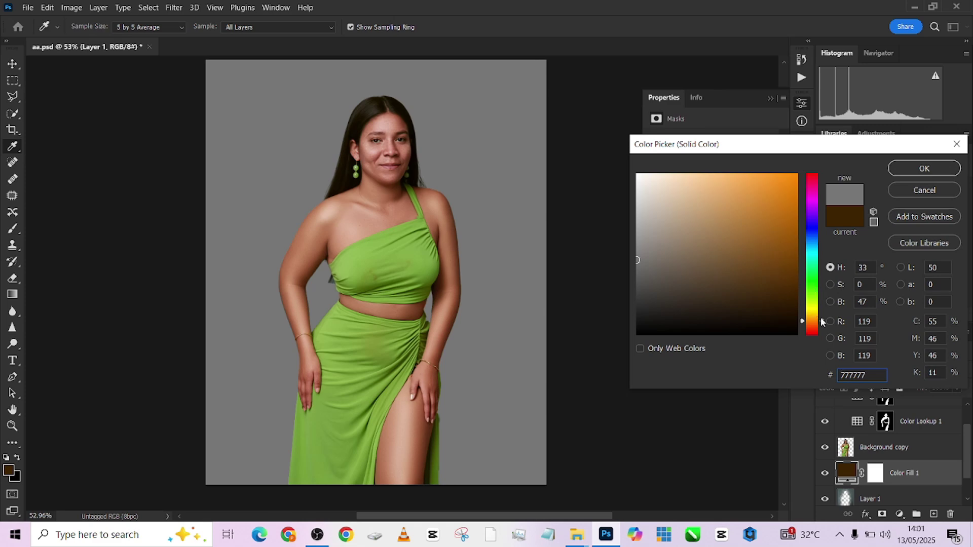
{"action": "left_click_drag", "start_coordinate": [822, 322], "coordinate": [826, 257]}
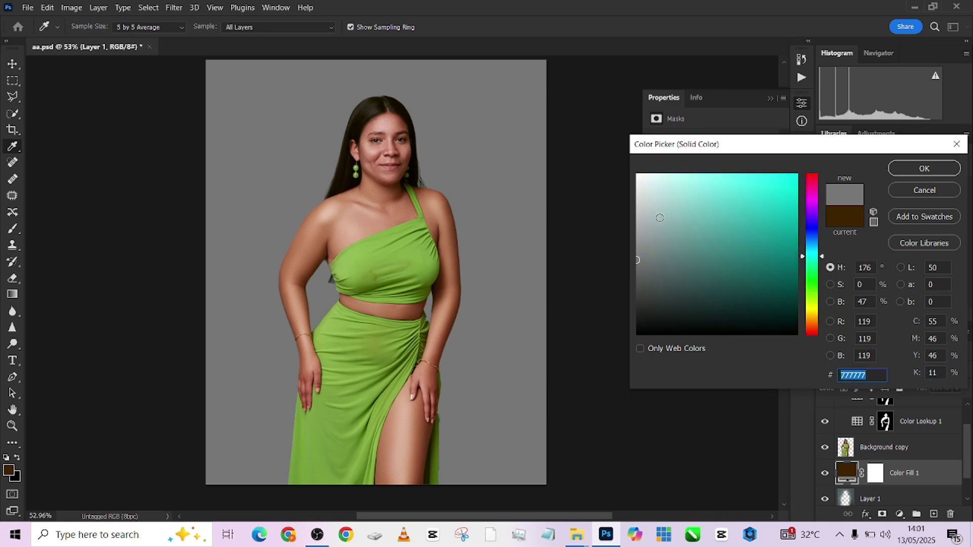
{"action": "mouse_move", "coordinate": [659, 218]}
{"action": "left_mouse_down"}
{"action": "mouse_move", "coordinate": [638, 255]}
{"action": "mouse_move", "coordinate": [666, 262]}
{"action": "mouse_move", "coordinate": [647, 278]}
{"action": "left_mouse_up"}
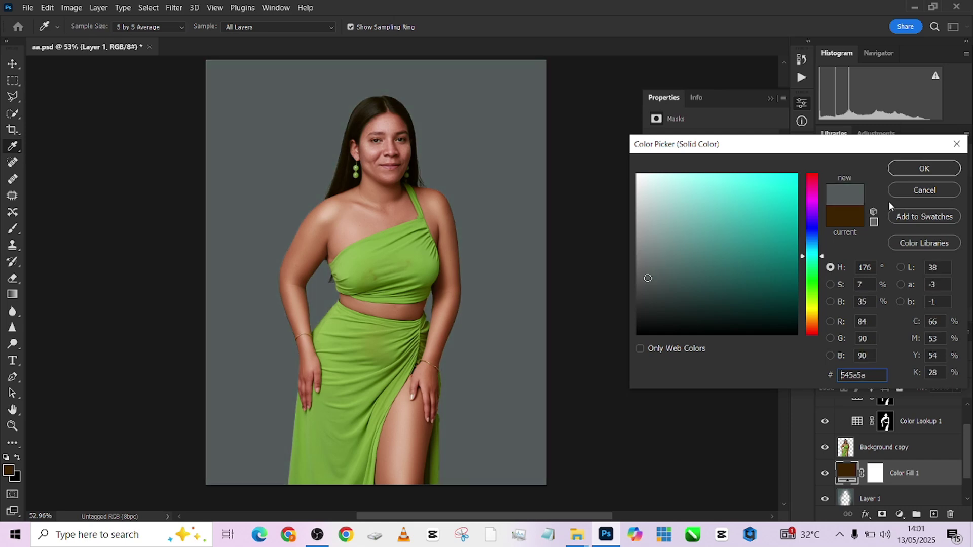
{"action": "left_click", "coordinate": [924, 169]}
{"action": "left_click", "coordinate": [826, 373]}
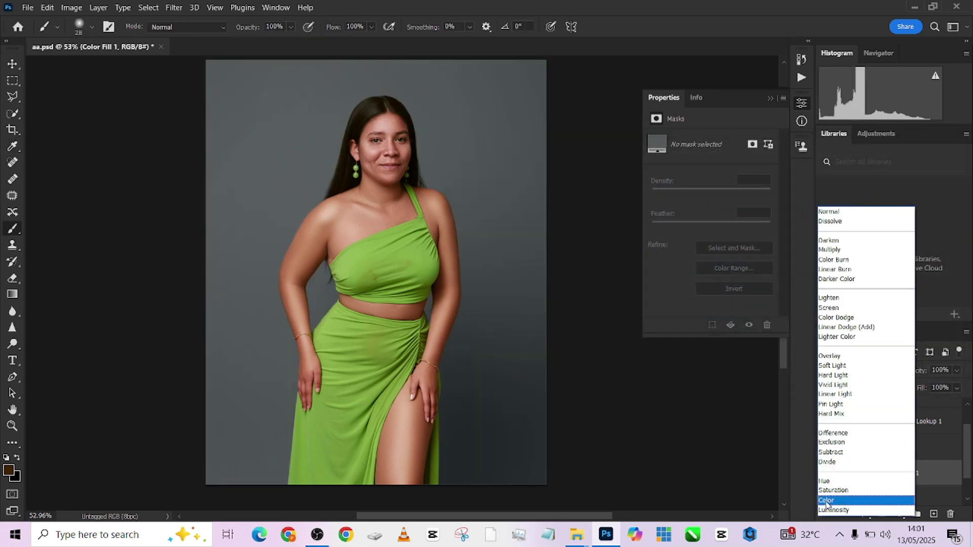
{"action": "left_click", "coordinate": [826, 501]}
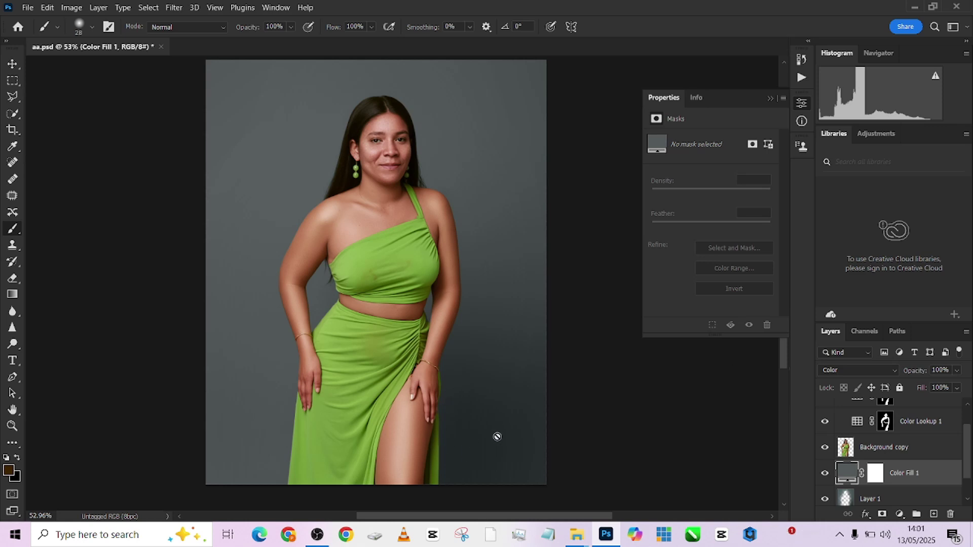
{"action": "scroll", "coordinate": [389, 273], "scroll_direction": "up", "scroll_amount": 1}
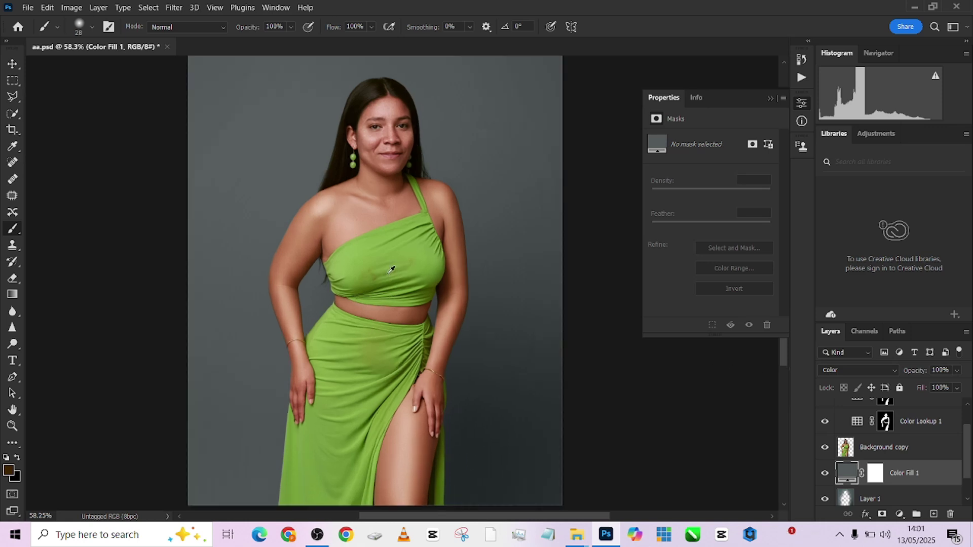
{"action": "scroll", "coordinate": [404, 286], "scroll_direction": "down", "scroll_amount": 2}
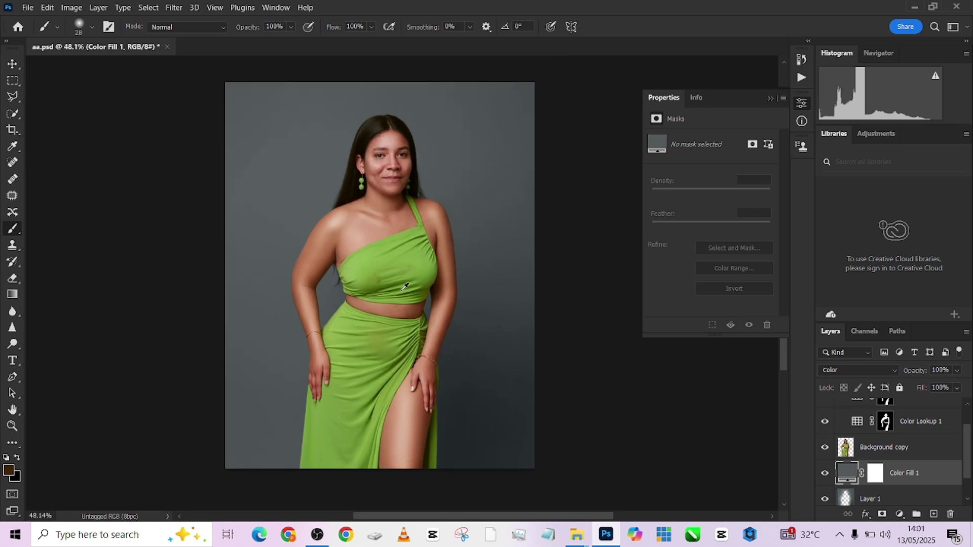
{"action": "scroll", "coordinate": [405, 286], "scroll_direction": "up", "scroll_amount": 1}
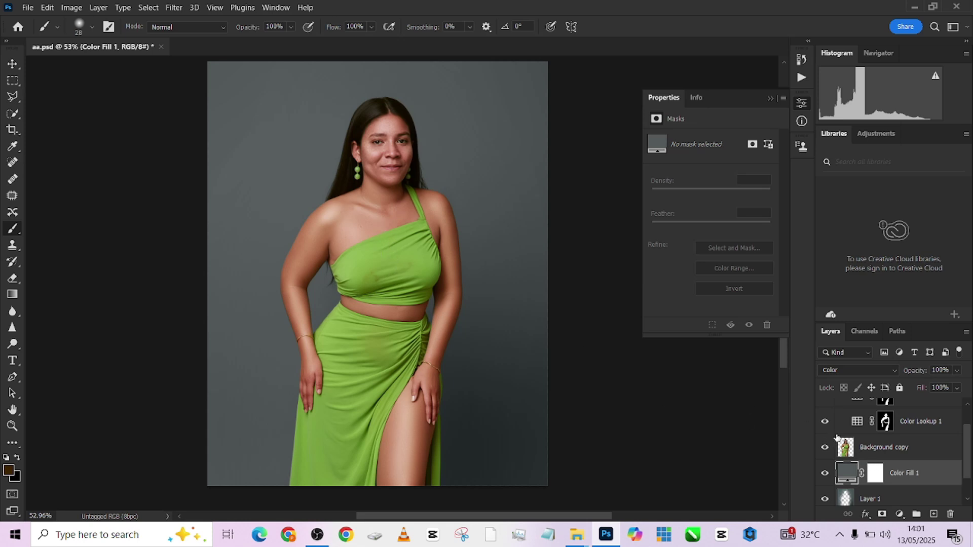
Add a Hue/Saturation adjustment above Background copy and target the Yellows range by sampling the green dress.
{"action": "left_click", "coordinate": [933, 453]}
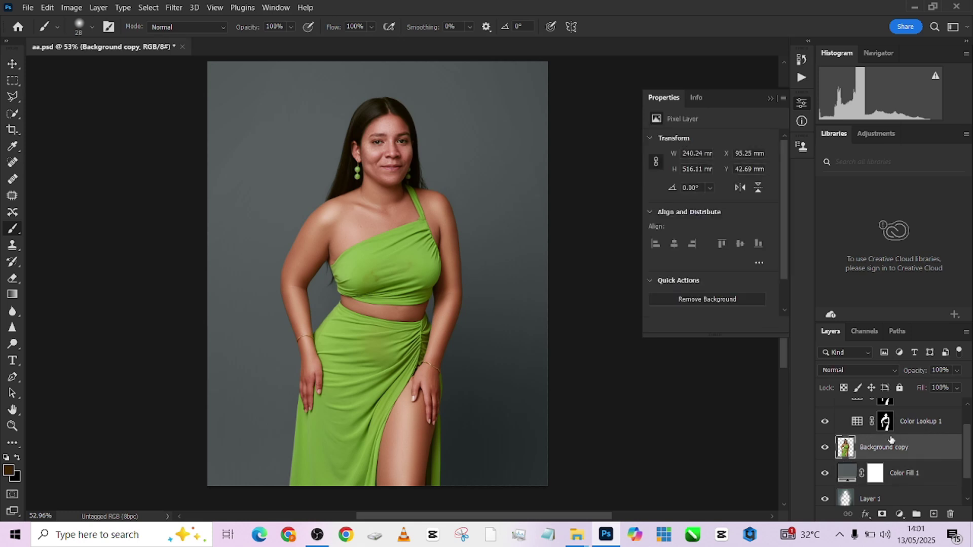
{"action": "left_click", "coordinate": [919, 485]}
{"action": "left_click", "coordinate": [910, 448]}
{"action": "left_click", "coordinate": [899, 514]}
{"action": "left_click", "coordinate": [904, 393]}
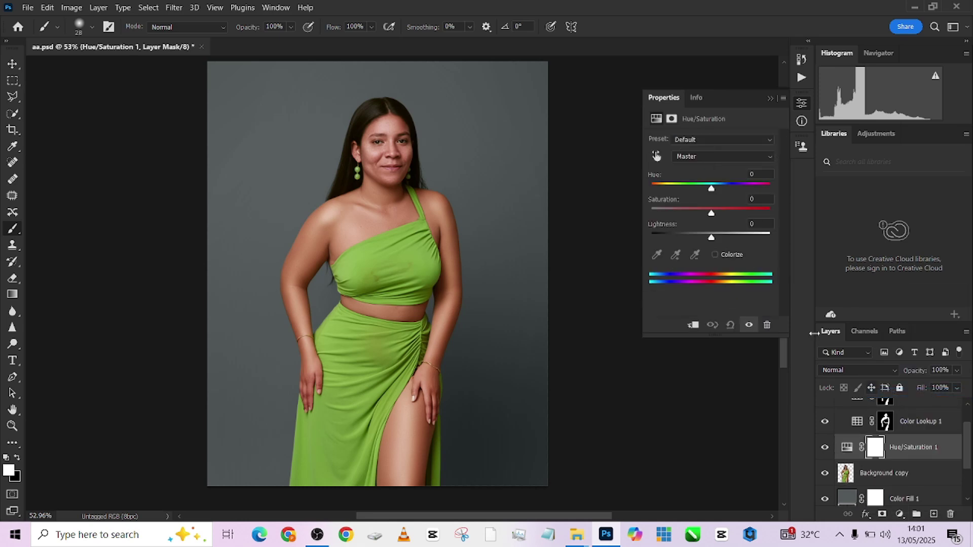
{"action": "left_click", "coordinate": [657, 157]}
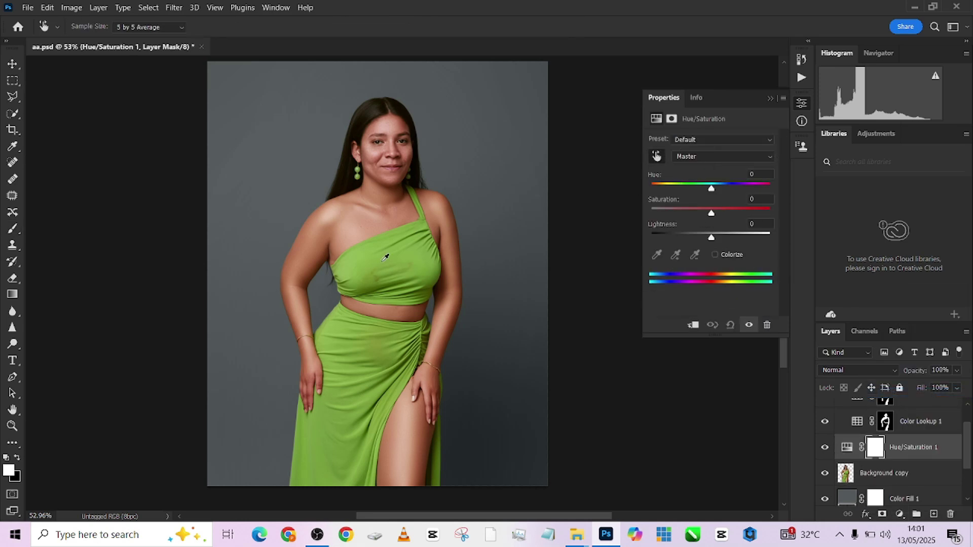
{"action": "left_click", "coordinate": [385, 257]}
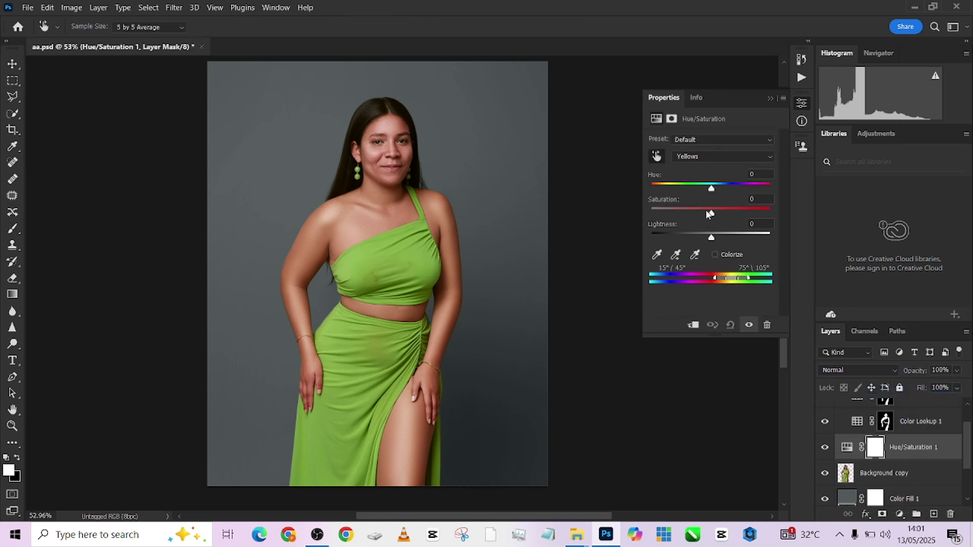
Set the Yellows saturation to -19 and lightness to +16 to soften the dress, comparing the adjustment off and on.
{"action": "left_click_drag", "start_coordinate": [709, 213], "coordinate": [707, 215]}
{"action": "left_click_drag", "start_coordinate": [713, 237], "coordinate": [720, 239]}
{"action": "left_click", "coordinate": [825, 447]}
{"action": "left_click", "coordinate": [826, 447]}
{"action": "left_click", "coordinate": [826, 448]}
{"action": "left_click", "coordinate": [826, 448]}
{"action": "left_click_drag", "start_coordinate": [701, 213], "coordinate": [700, 215]}
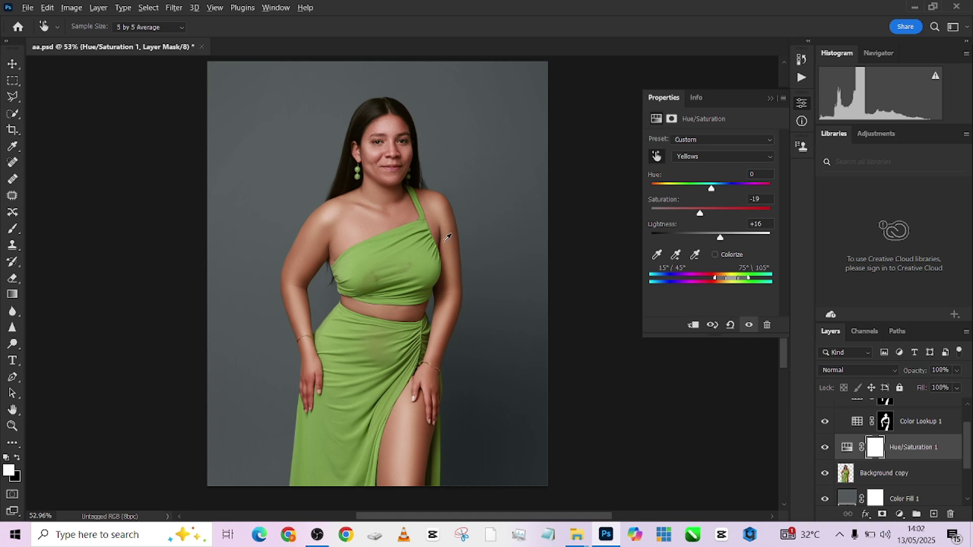
{"action": "scroll", "coordinate": [447, 237], "scroll_direction": "down", "scroll_amount": 1}
{"action": "scroll", "coordinate": [447, 237], "scroll_direction": "up", "scroll_amount": 1}
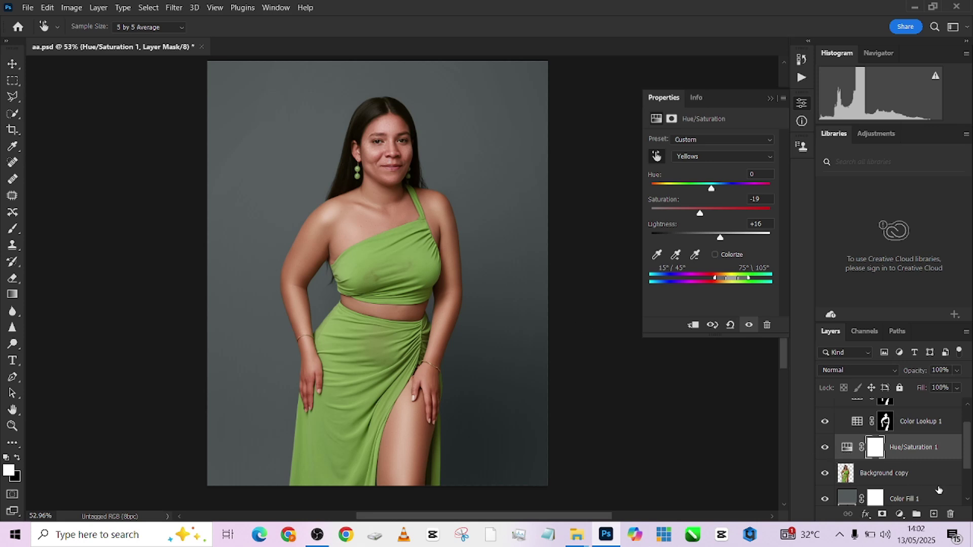
Try Overlay blending on Color Fill 1 with neutral grey #7b7c7c and return the layer to Color mode.
{"action": "left_click", "coordinate": [912, 502]}
{"action": "key", "text": "b"}
{"action": "left_click", "coordinate": [861, 372]}
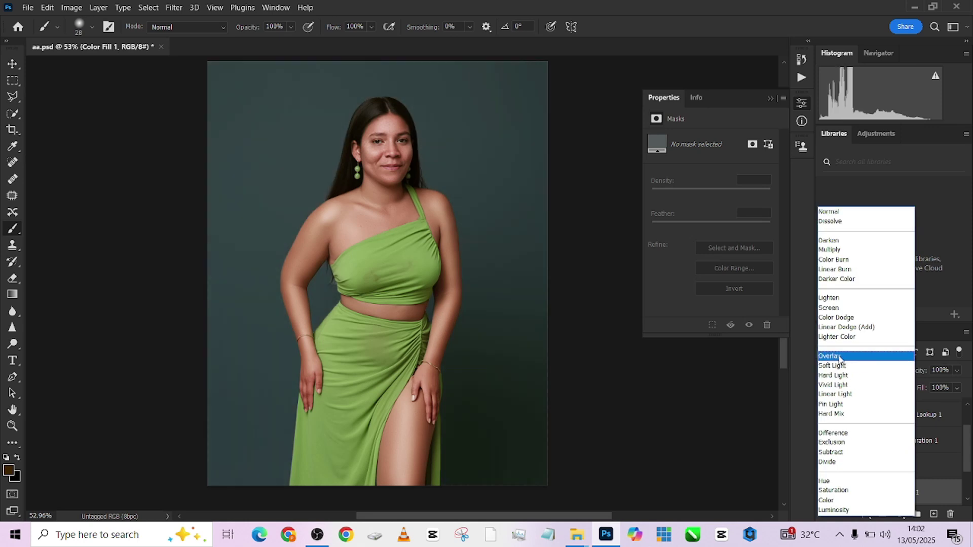
{"action": "left_click", "coordinate": [839, 357]}
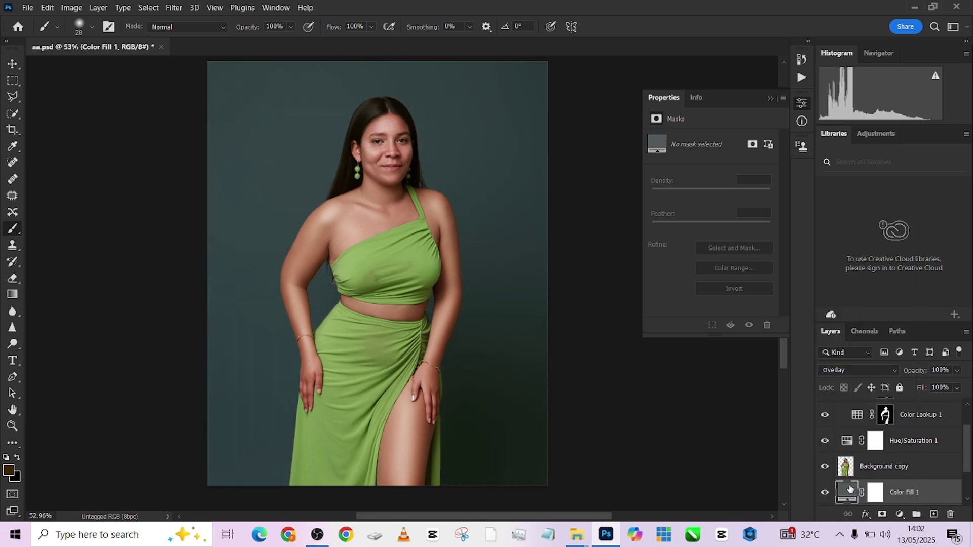
{"action": "double_click", "coordinate": [849, 489]}
{"action": "left_click_drag", "start_coordinate": [655, 241], "coordinate": [638, 256]}
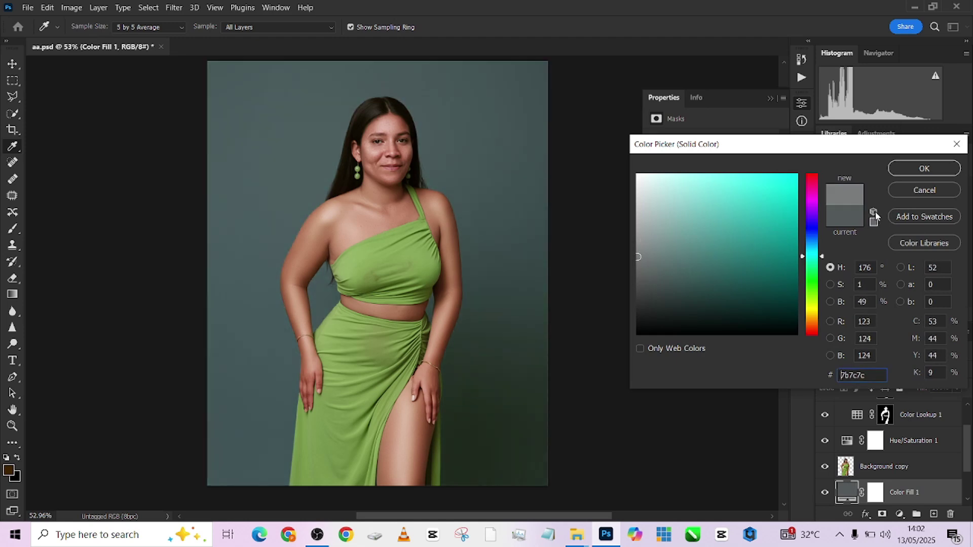
{"action": "left_click", "coordinate": [924, 168]}
{"action": "left_click", "coordinate": [839, 373]}
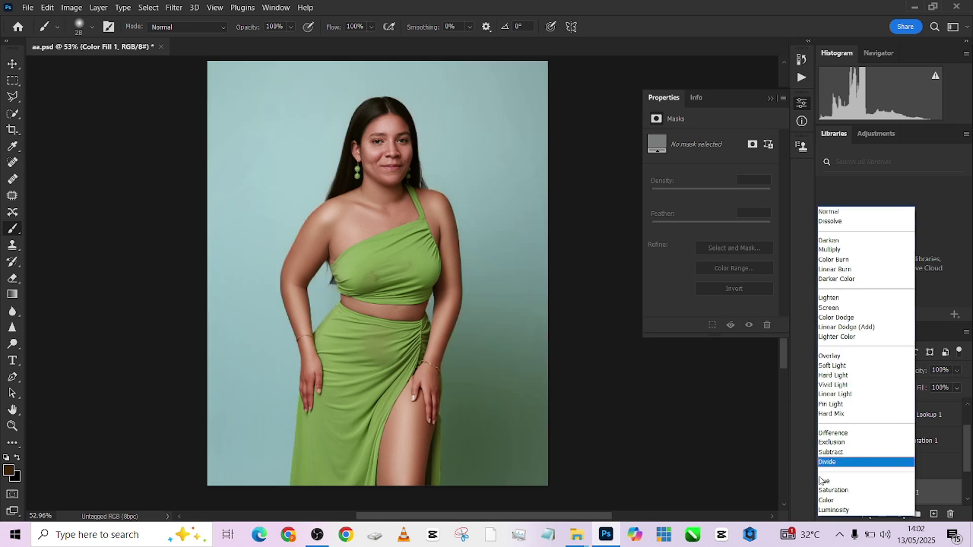
{"action": "left_click", "coordinate": [831, 504]}
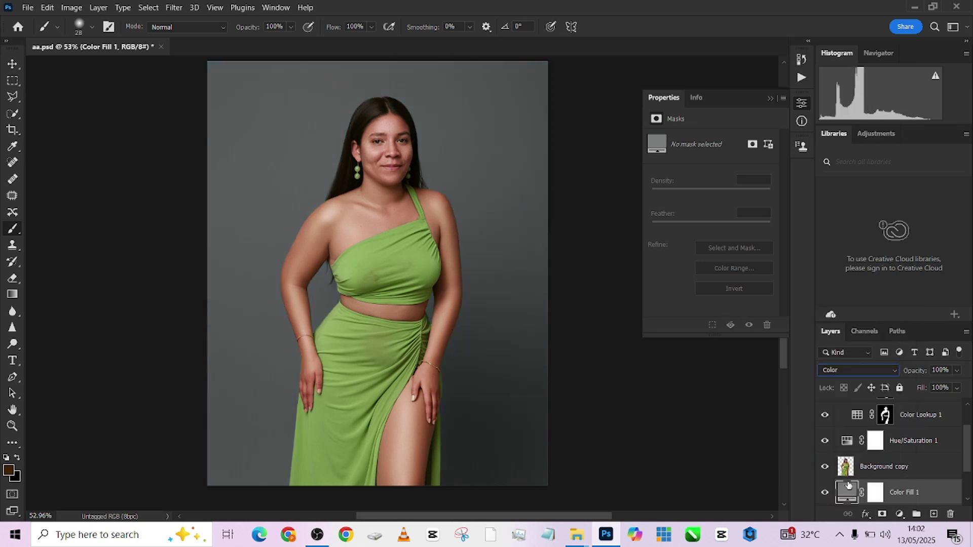
Change the Color Fill 1 colour to muted grey-teal #667372.
{"action": "double_click", "coordinate": [849, 488]}
{"action": "left_click_drag", "start_coordinate": [640, 255], "coordinate": [655, 262]}
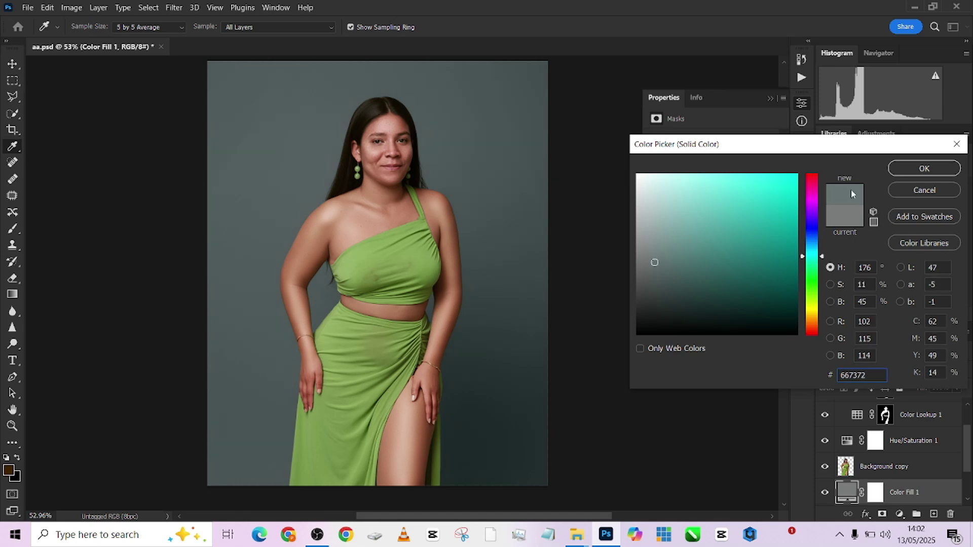
{"action": "left_click", "coordinate": [900, 170]}
Add a Gradient Fill layer above Color Fill 1, behind the subject, with the Radial style.
{"action": "left_click", "coordinate": [900, 514]}
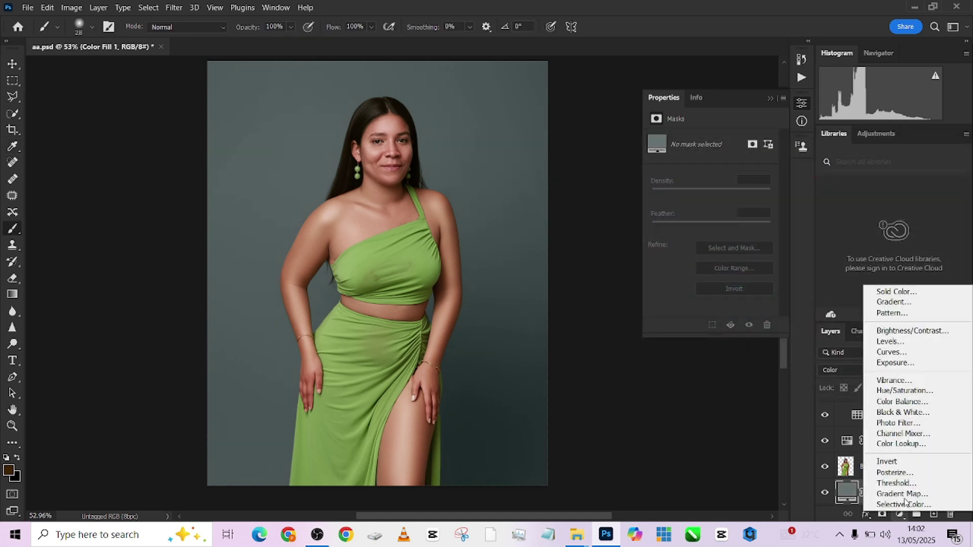
{"action": "left_click", "coordinate": [904, 302]}
{"action": "left_click", "coordinate": [657, 277]}
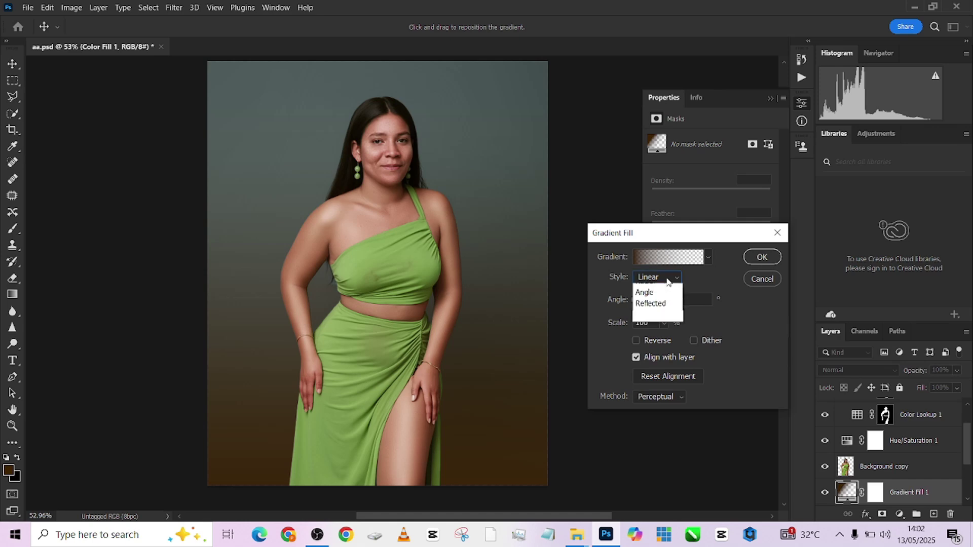
{"action": "left_click", "coordinate": [657, 301]}
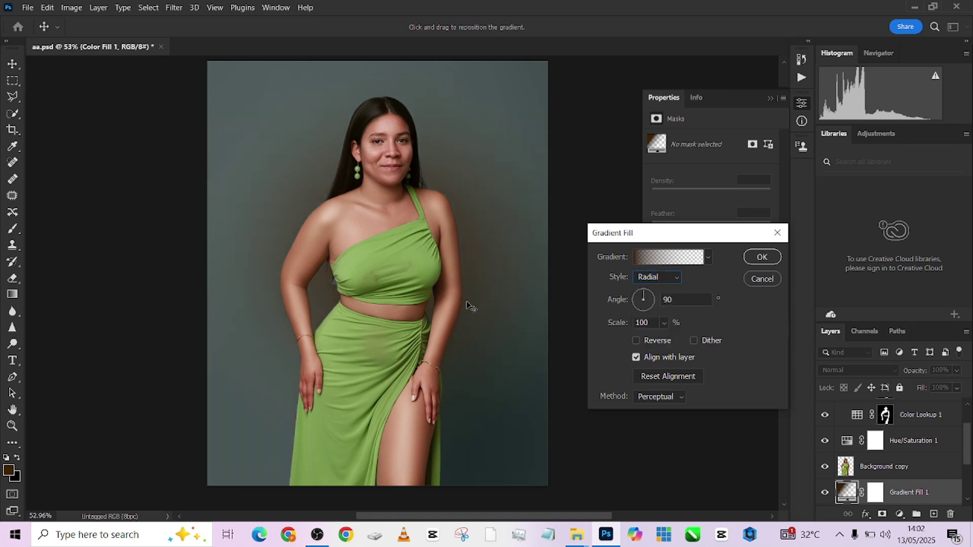
Colour the gradient from white #ffffff to a pale green fading to transparent, and shift the glow up behind her upper body.
{"action": "left_click", "coordinate": [677, 256]}
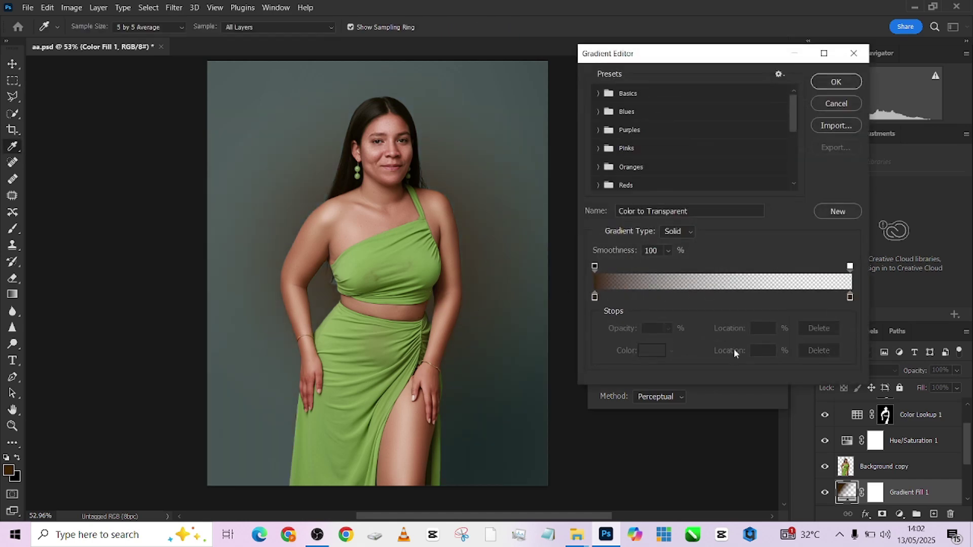
{"action": "double_click", "coordinate": [594, 298]}
{"action": "type", "text": "ffffff"}
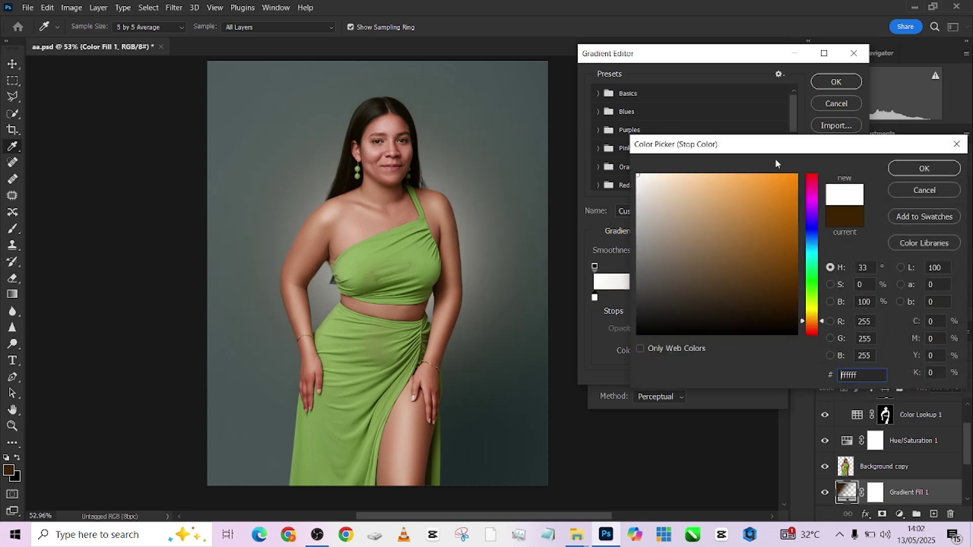
{"action": "left_click", "coordinate": [937, 169]}
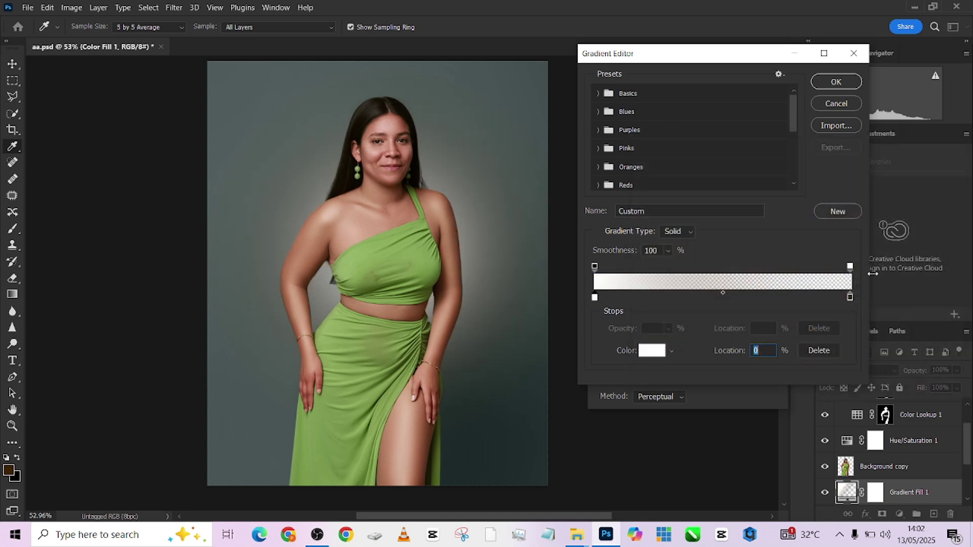
{"action": "double_click", "coordinate": [851, 296]}
{"action": "left_click", "coordinate": [424, 257]}
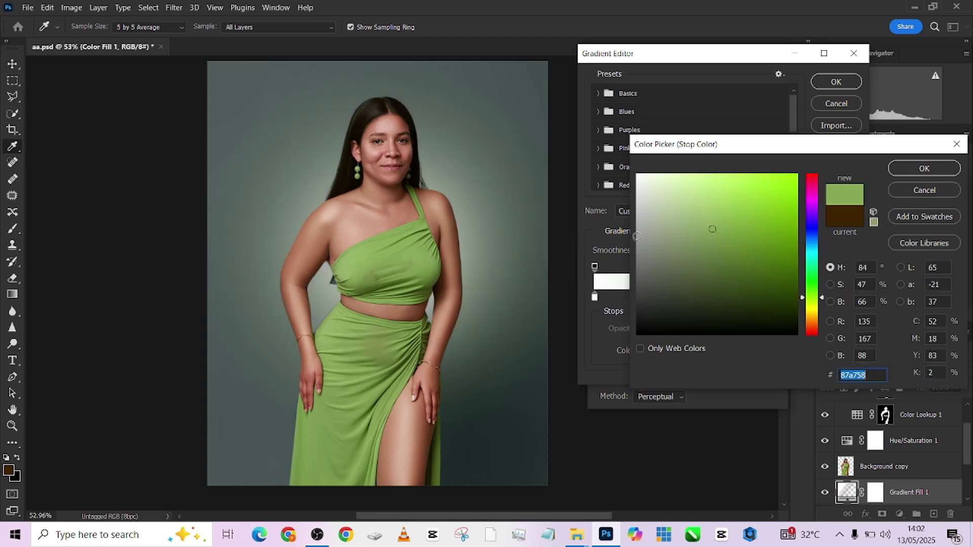
{"action": "left_click_drag", "start_coordinate": [676, 181], "coordinate": [688, 177]}
{"action": "left_click", "coordinate": [918, 169]}
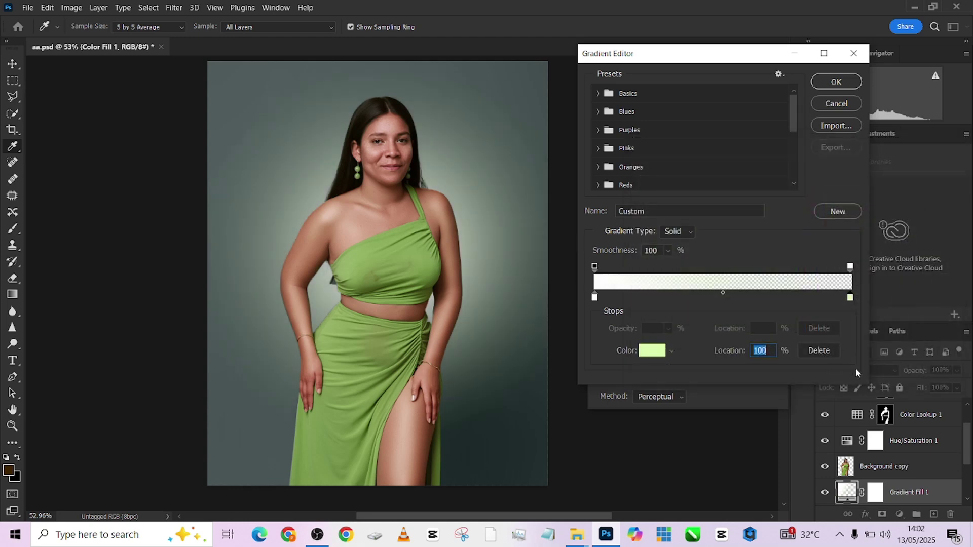
{"action": "left_click", "coordinate": [842, 82]}
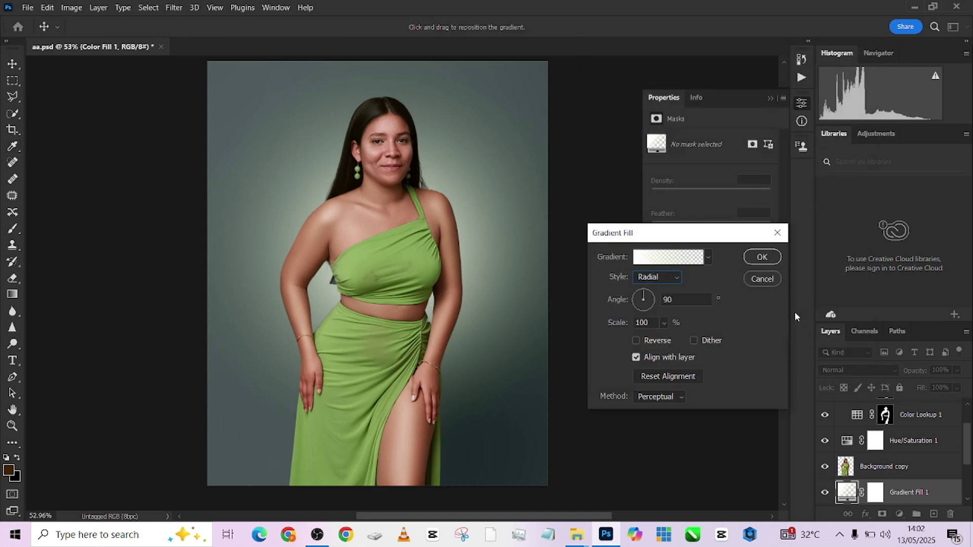
{"action": "left_click_drag", "start_coordinate": [413, 274], "coordinate": [403, 240]}
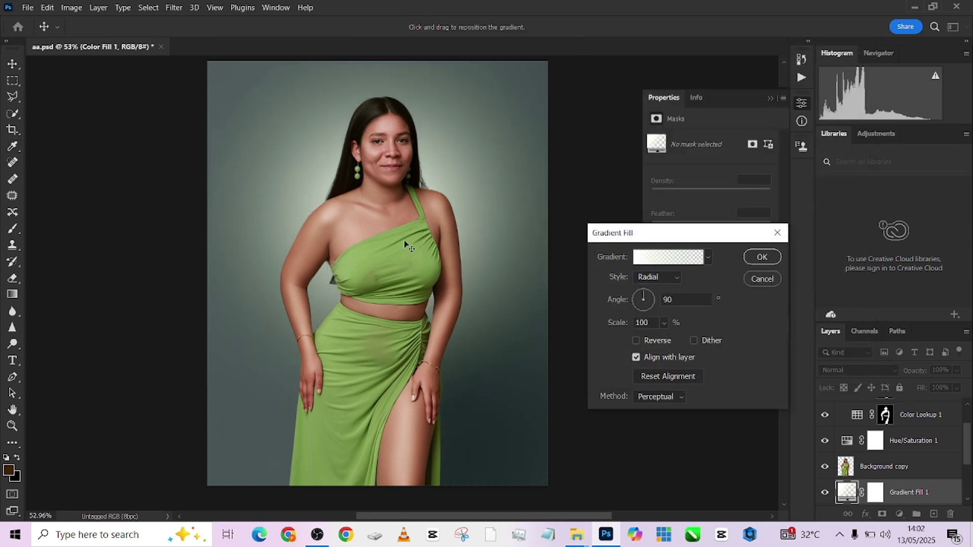
{"action": "left_click", "coordinate": [762, 257]}
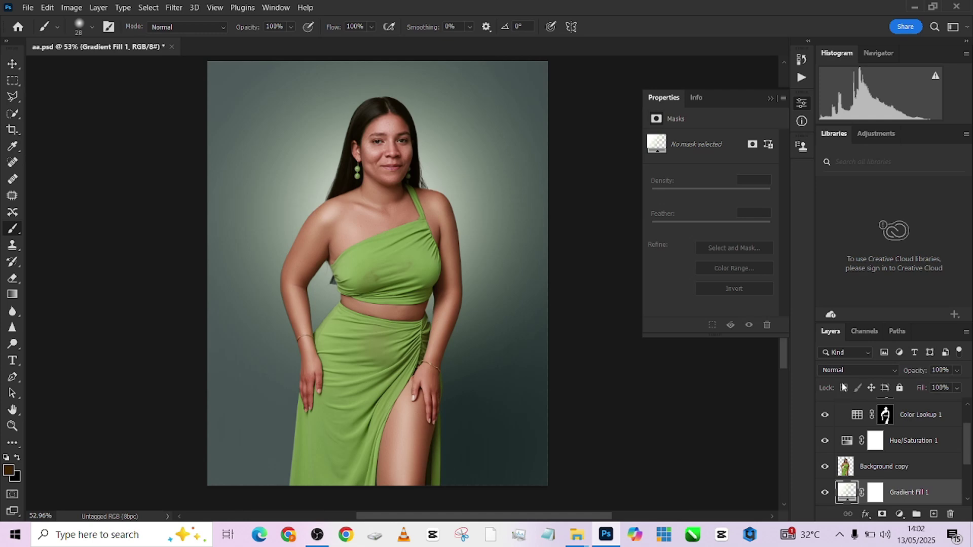
Set Gradient Fill 1 to Linear Light blending at 65% opacity.
{"action": "left_click", "coordinate": [841, 371]}
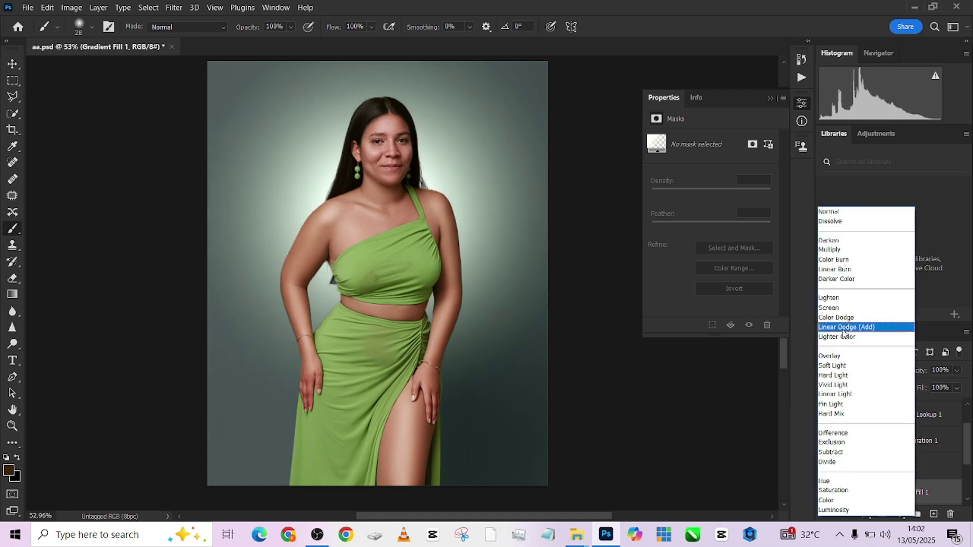
{"action": "left_click", "coordinate": [845, 395]}
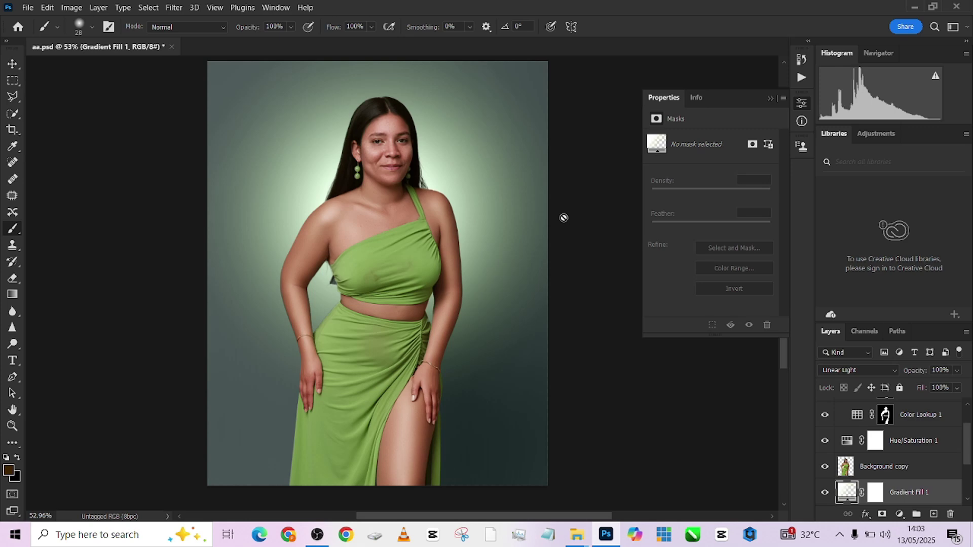
{"action": "left_click_drag", "start_coordinate": [958, 370], "coordinate": [946, 386]}
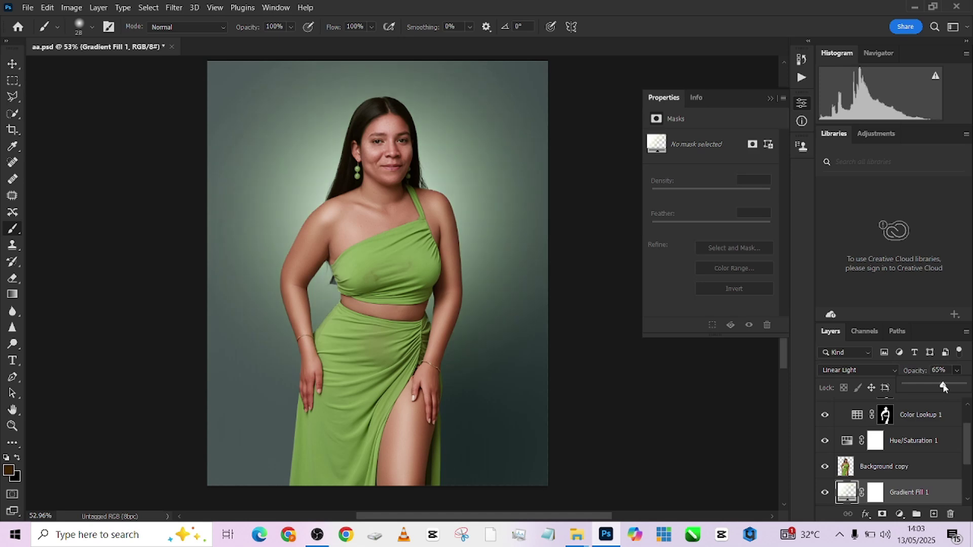
Add a Photo Filter adjustment layer above Group 1 using Cooling Filter (80) and set its layer opacity to 45%.
{"action": "scroll", "coordinate": [869, 453], "scroll_direction": "up", "scroll_amount": 1}
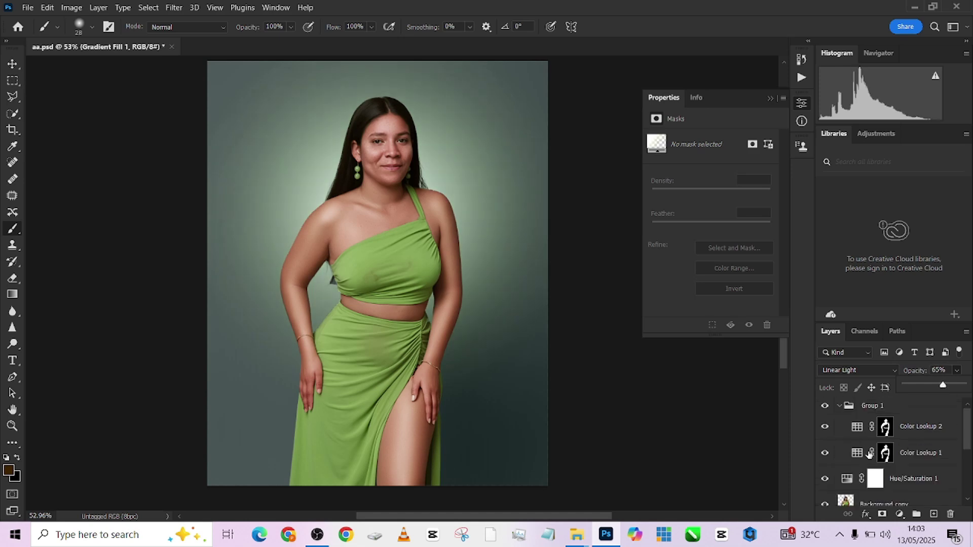
{"action": "left_click", "coordinate": [839, 411]}
{"action": "left_click", "coordinate": [839, 406]}
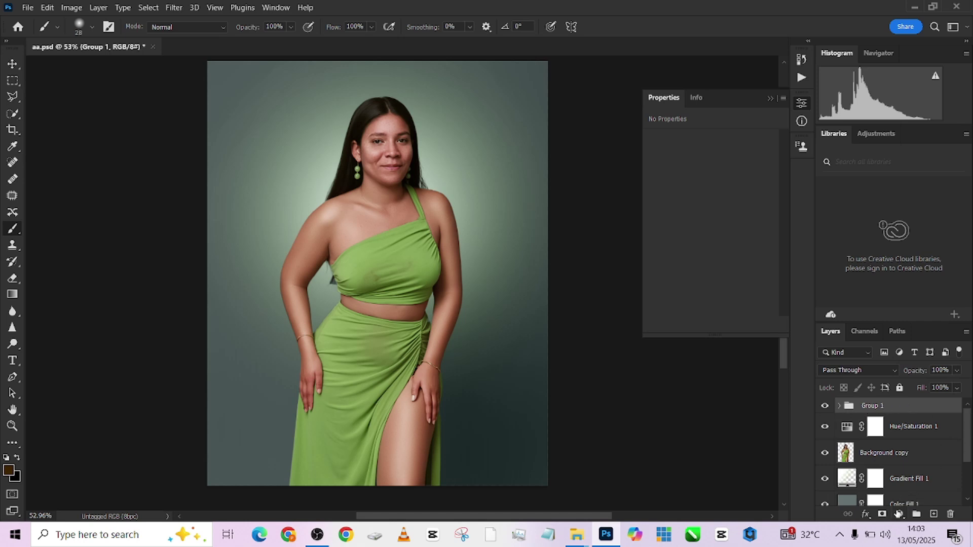
{"action": "left_click", "coordinate": [899, 513]}
{"action": "left_click", "coordinate": [906, 425]}
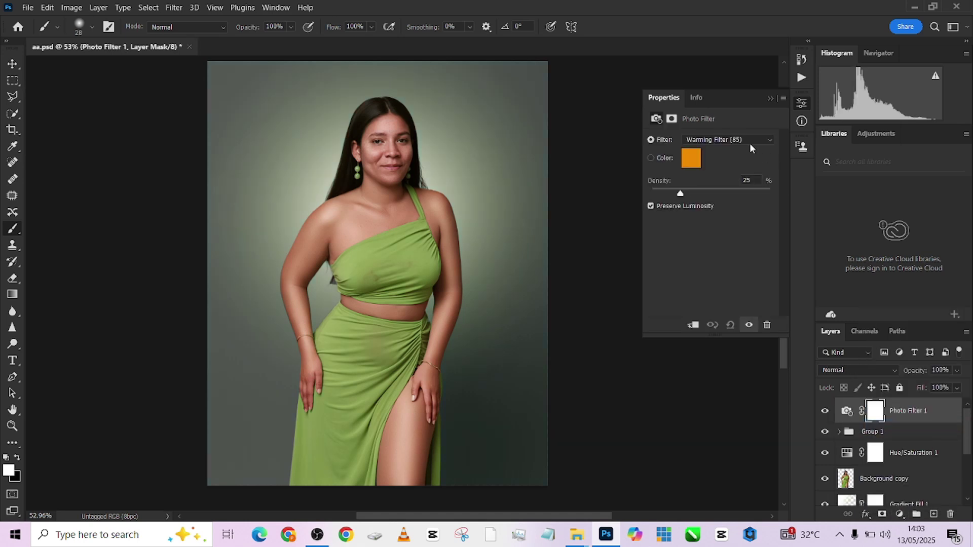
{"action": "left_click", "coordinate": [749, 141]}
{"action": "left_click", "coordinate": [728, 182]}
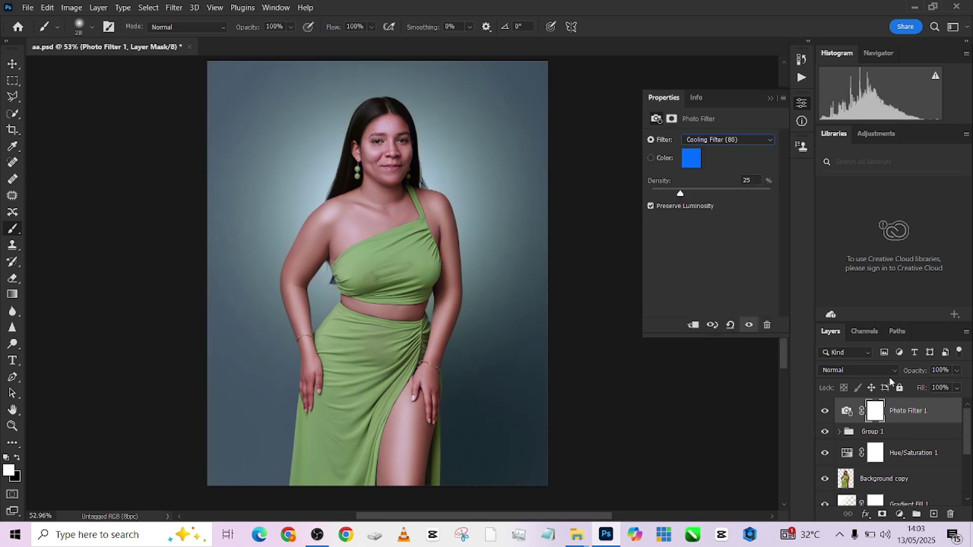
{"action": "left_click", "coordinate": [956, 373]}
{"action": "left_click_drag", "start_coordinate": [950, 387], "coordinate": [930, 387]}
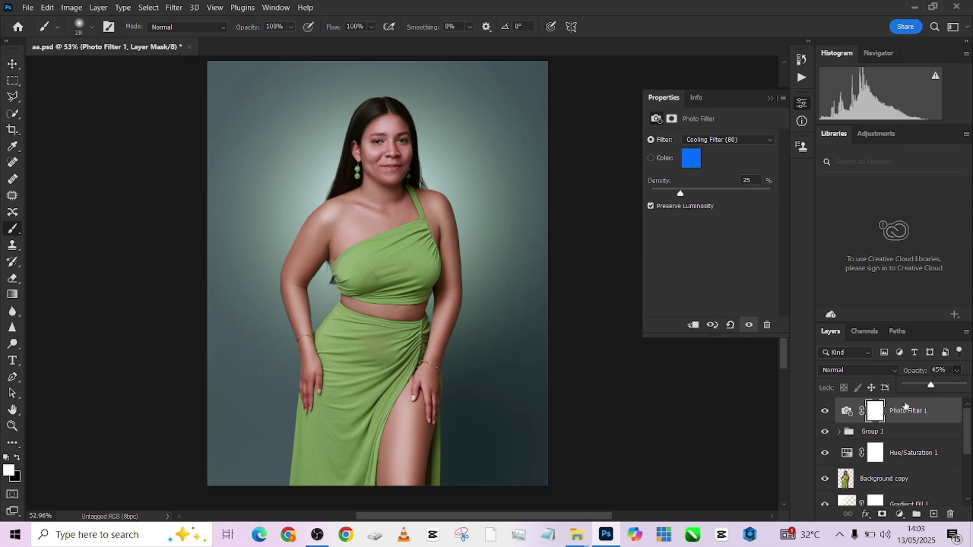
Stamp all visible layers into a new top layer and apply the Camera Raw Filter to it with Vibrance +27.
{"action": "key", "text": "ctrl+shift+alt+e"}
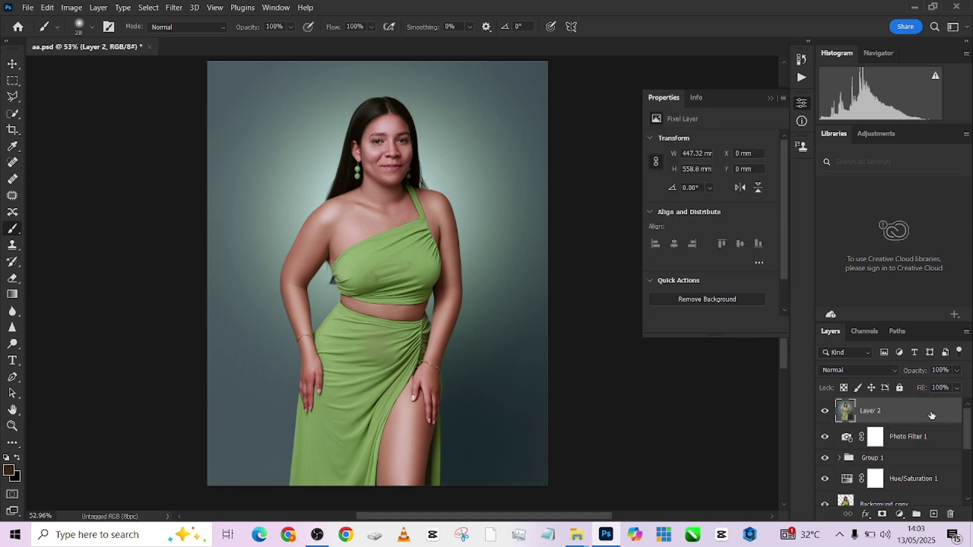
{"action": "left_click", "coordinate": [174, 7]}
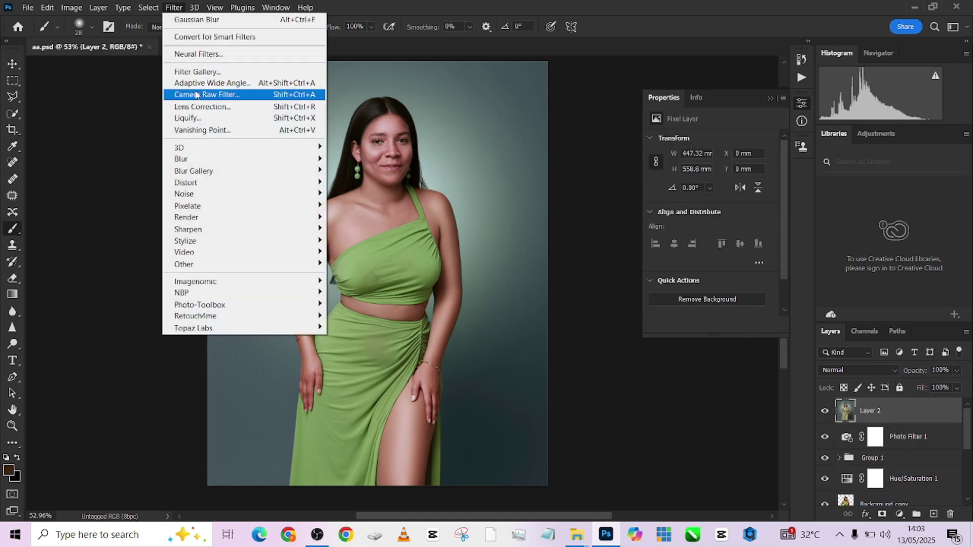
{"action": "left_click", "coordinate": [196, 94]}
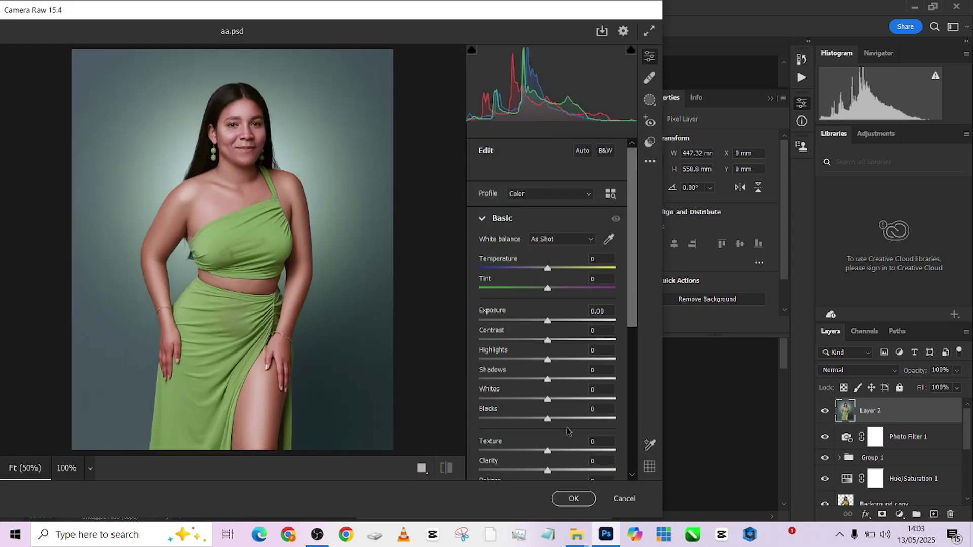
{"action": "scroll", "coordinate": [566, 427], "scroll_direction": "down", "scroll_amount": 3}
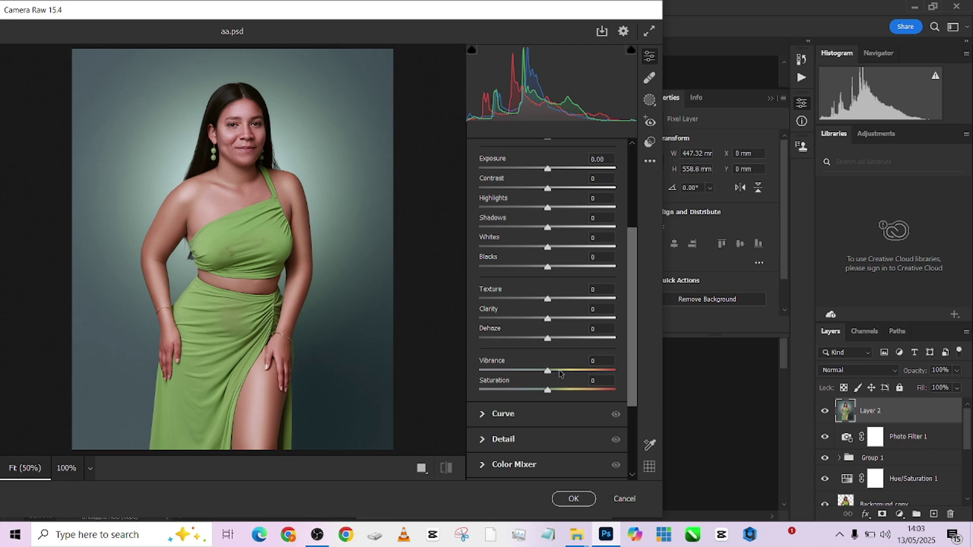
{"action": "left_click_drag", "start_coordinate": [559, 371], "coordinate": [565, 370]}
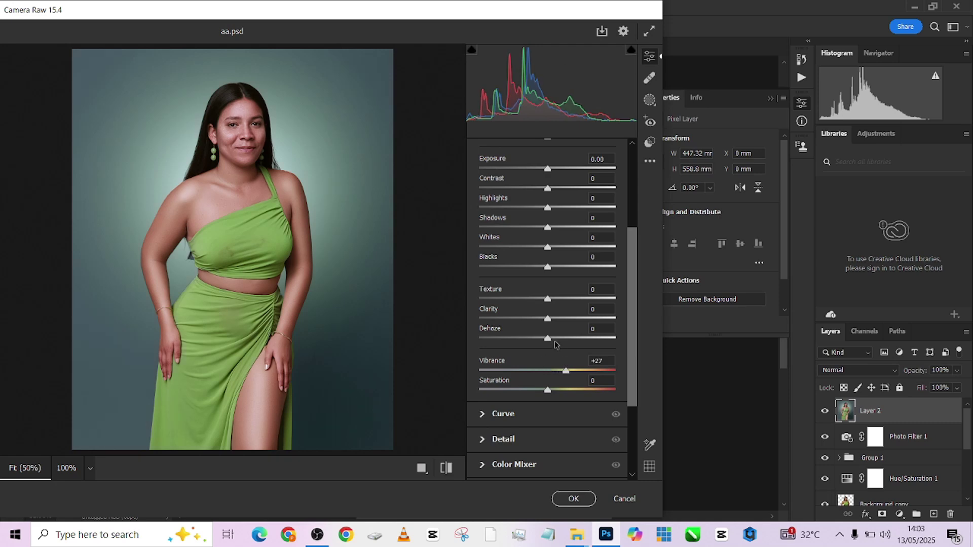
{"action": "left_click", "coordinate": [573, 498]}
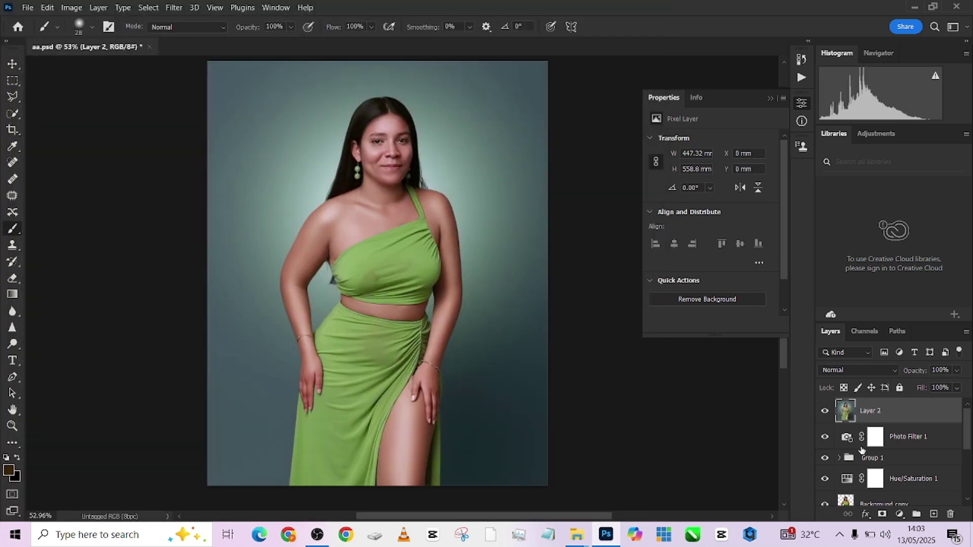
Save a history snapshot of the edited portrait and compare it with the original aa.psd state, returning to the snapshot.
{"action": "scroll", "coordinate": [866, 445], "scroll_direction": "down", "scroll_amount": 5}
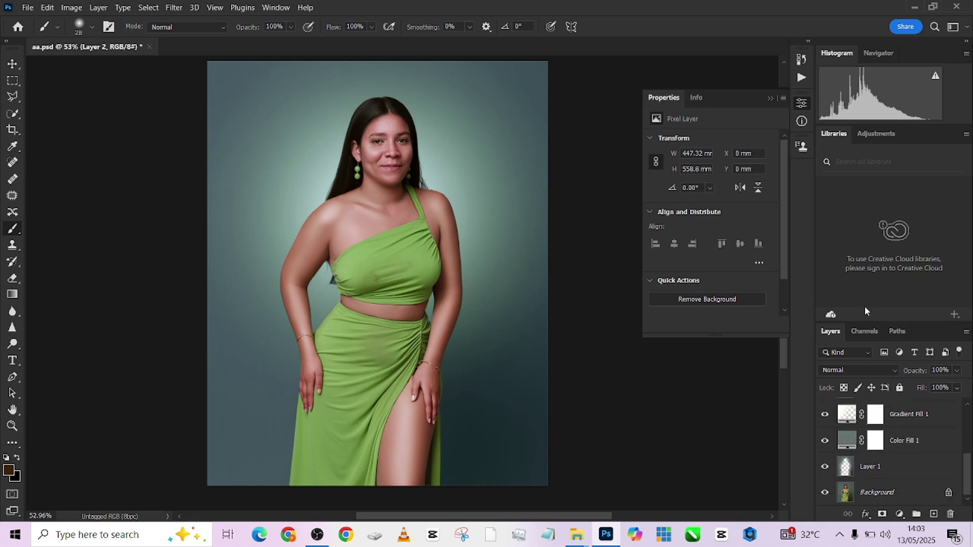
{"action": "left_click", "coordinate": [799, 60]}
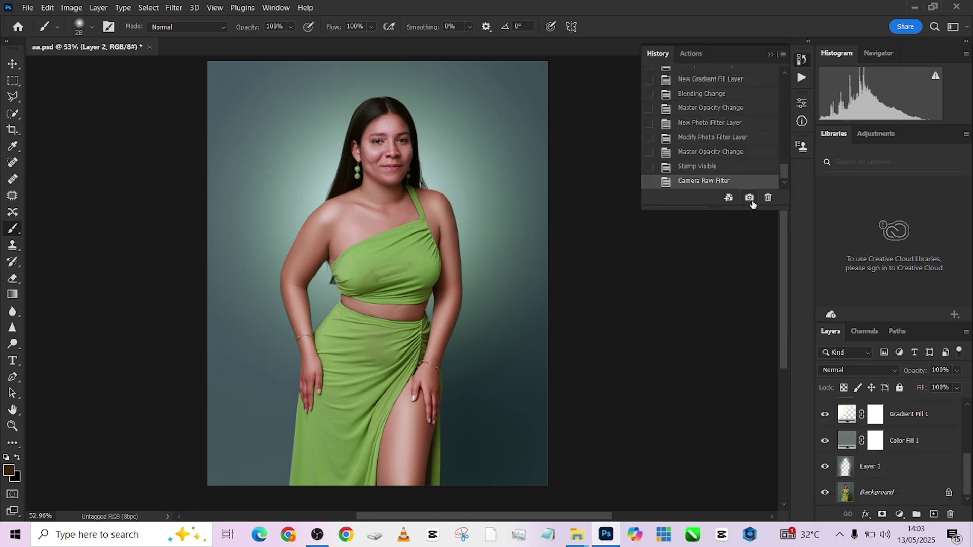
{"action": "mouse_move", "coordinate": [783, 176]}
{"action": "left_mouse_down"}
{"action": "mouse_move", "coordinate": [781, 76]}
{"action": "mouse_move", "coordinate": [781, 150]}
{"action": "mouse_move", "coordinate": [784, 113]}
{"action": "mouse_move", "coordinate": [708, 87]}
{"action": "left_mouse_up"}
{"action": "left_click", "coordinate": [734, 80]}
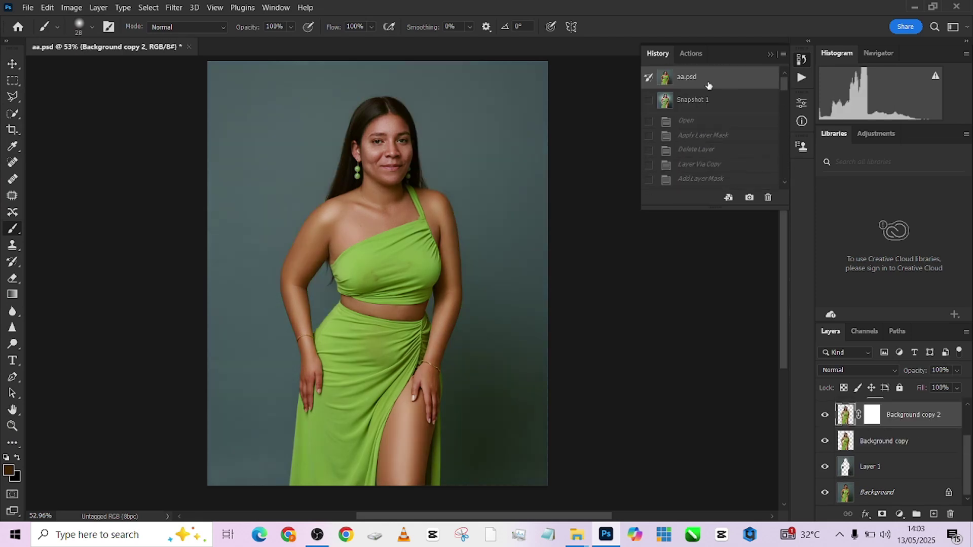
{"action": "left_click", "coordinate": [702, 100]}
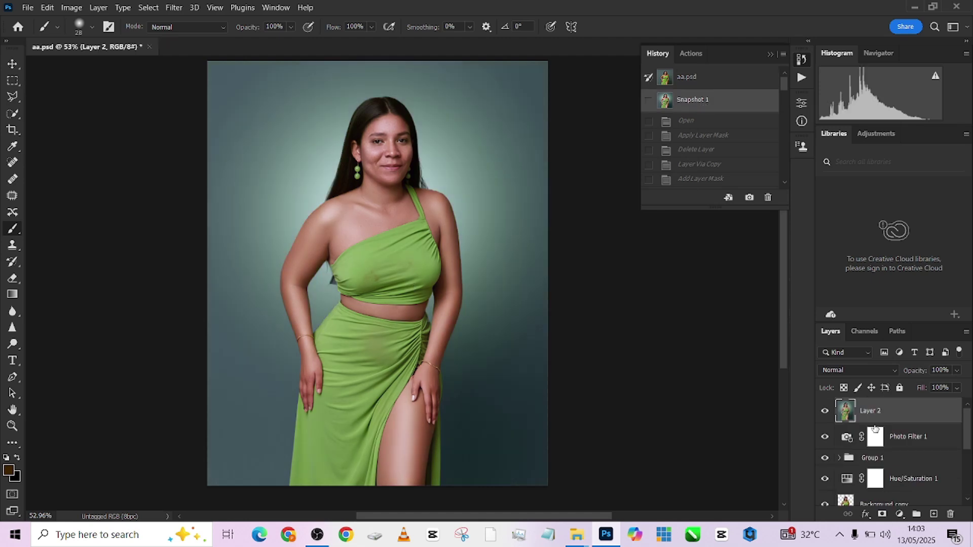
Flatten the image and run the Done4U Retouch action on it, using a Gaussian Blur radius of 2 pixels.
{"action": "right_click", "coordinate": [917, 411]}
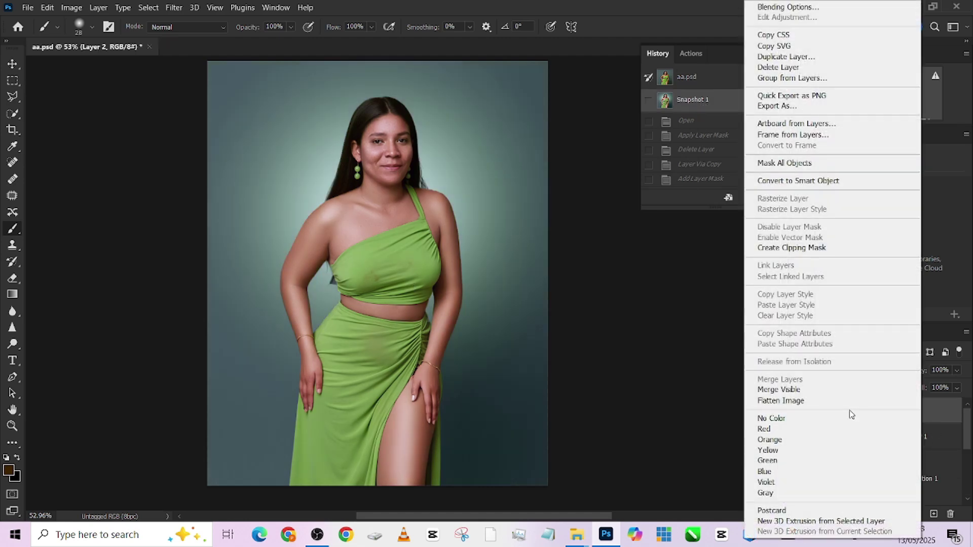
{"action": "left_click", "coordinate": [823, 401]}
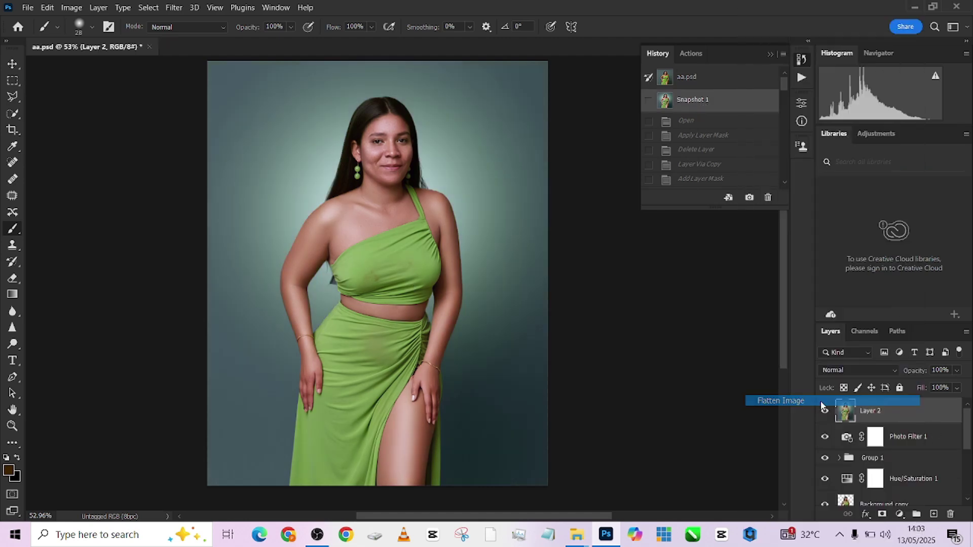
{"action": "left_click", "coordinate": [802, 77]}
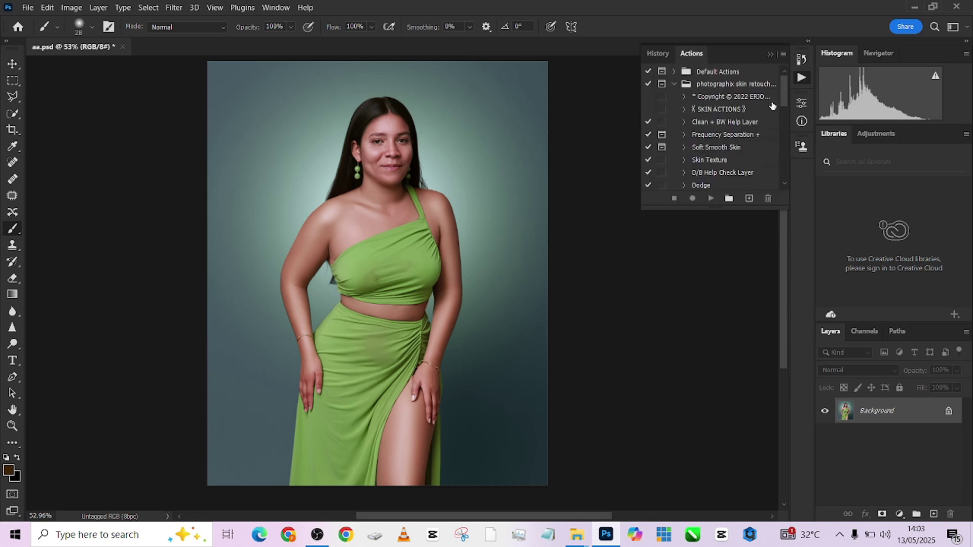
{"action": "left_click", "coordinate": [673, 84]}
{"action": "left_click", "coordinate": [674, 72]}
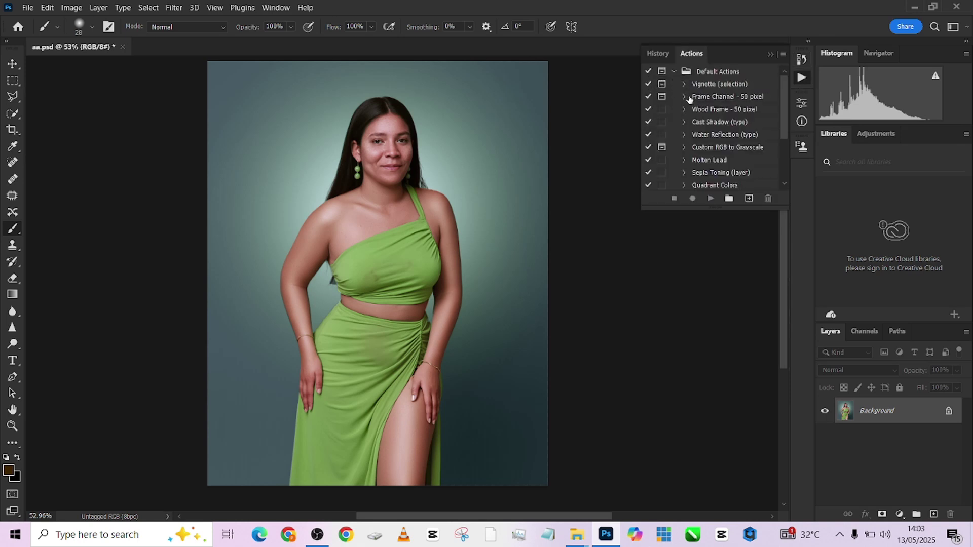
{"action": "left_click", "coordinate": [674, 72]}
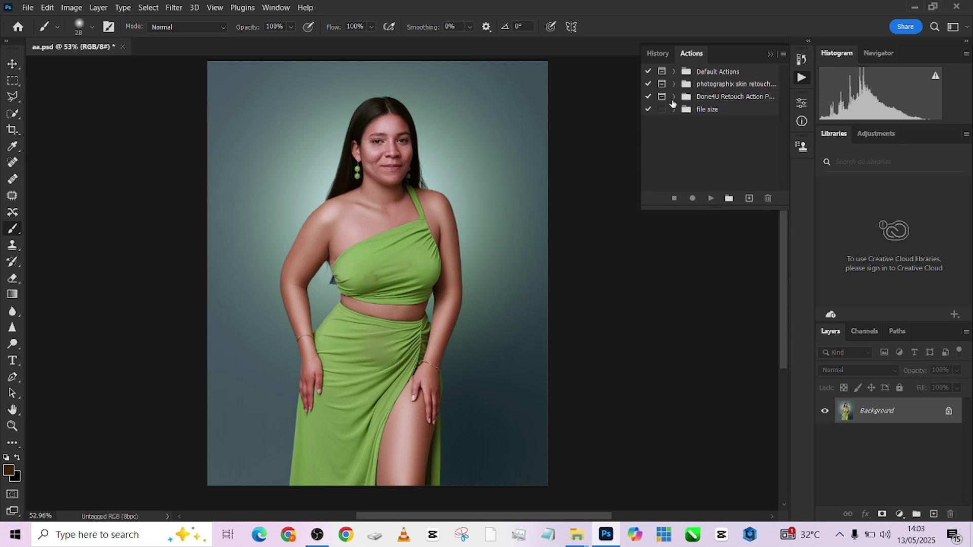
{"action": "left_click", "coordinate": [674, 96]}
{"action": "left_click", "coordinate": [702, 110]}
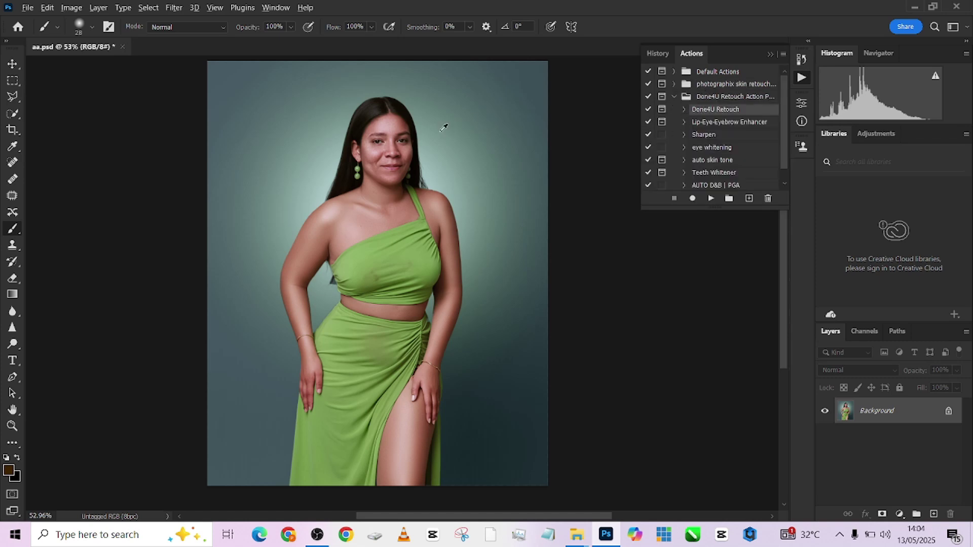
{"action": "scroll", "coordinate": [445, 125], "scroll_direction": "up", "scroll_amount": 4}
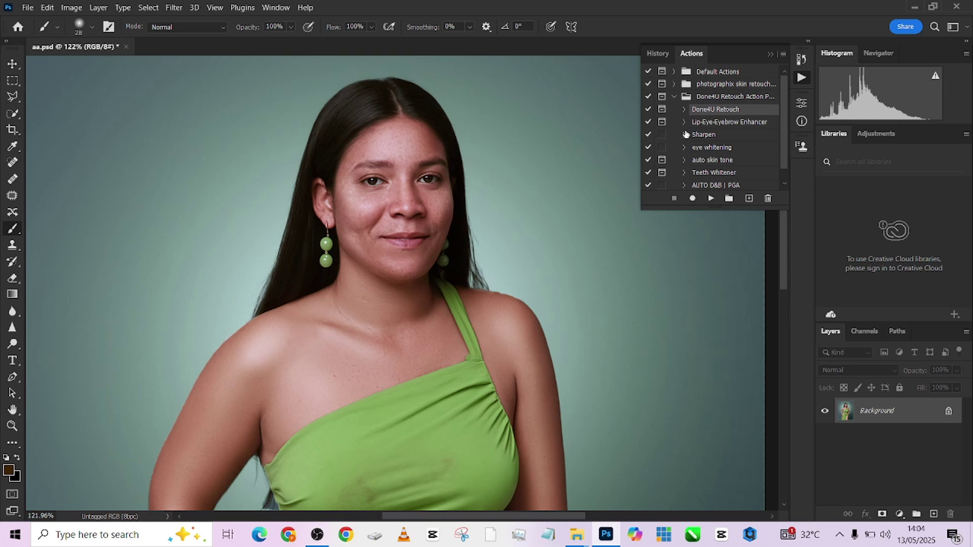
{"action": "left_click", "coordinate": [711, 198]}
{"action": "type", "text": "2"}
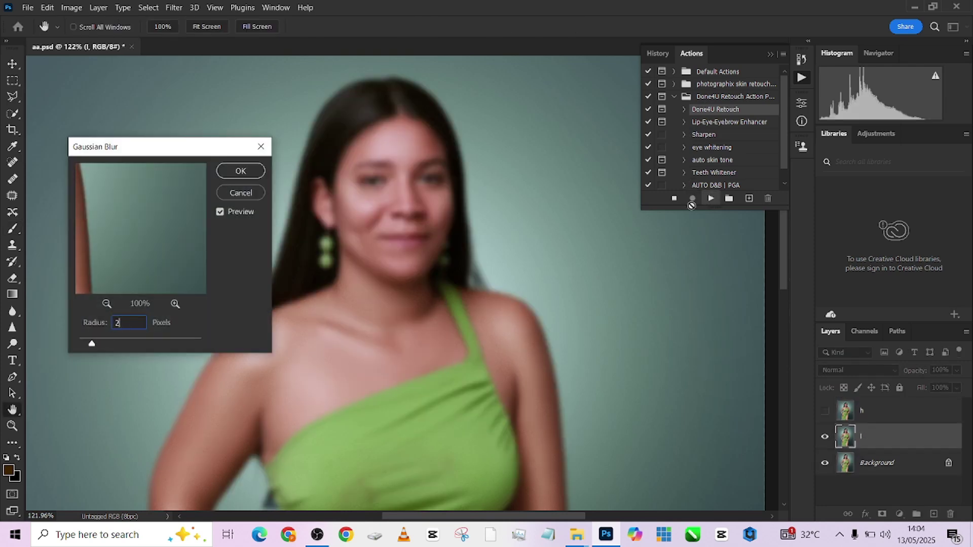
{"action": "left_click", "coordinate": [237, 172]}
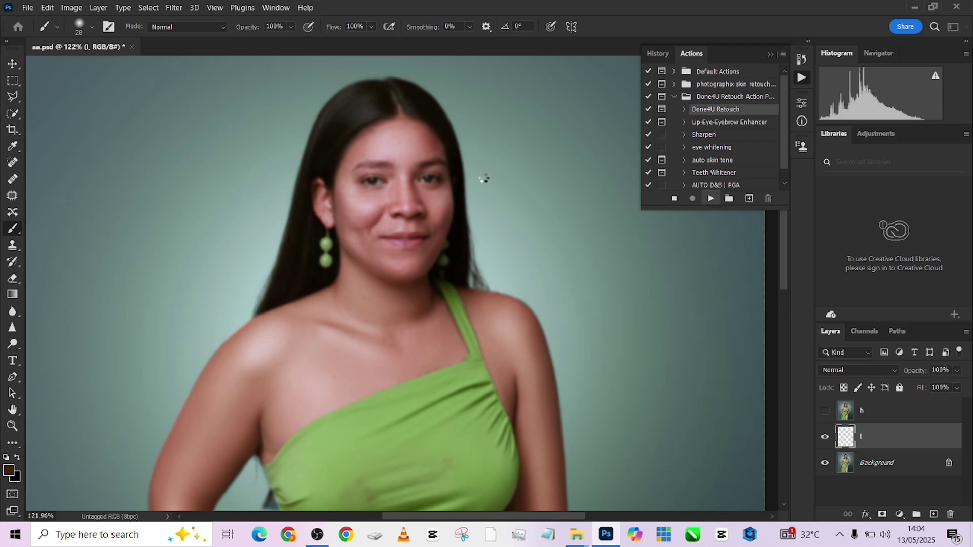
Lower the fill of the Done4U Retouch PGA layer to 41%, comparing the portrait with and without the layer.
{"action": "scroll", "coordinate": [494, 69], "scroll_direction": "down", "scroll_amount": 4}
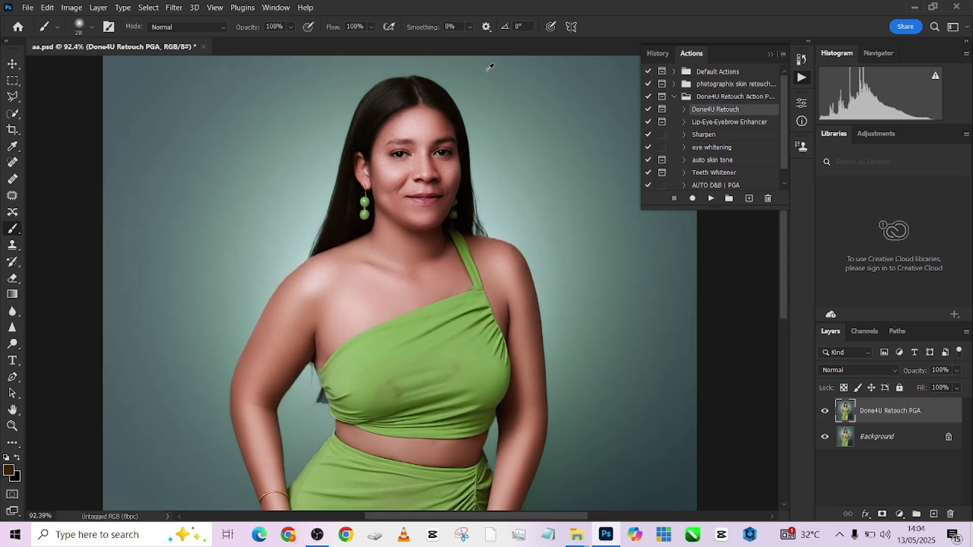
{"action": "scroll", "coordinate": [507, 117], "scroll_direction": "up", "scroll_amount": 2}
{"action": "scroll", "coordinate": [456, 181], "scroll_direction": "up", "scroll_amount": 2}
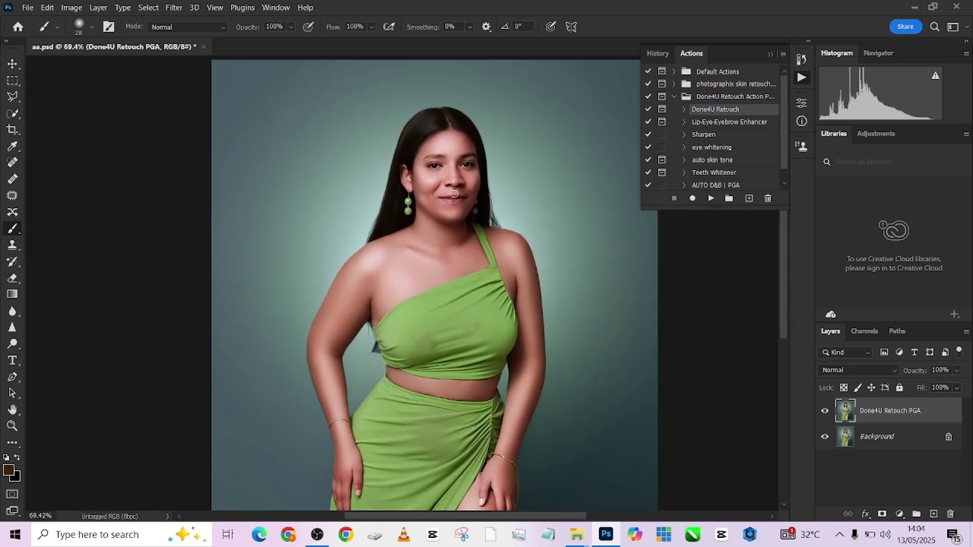
{"action": "left_click", "coordinate": [825, 411]}
{"action": "left_click", "coordinate": [825, 411]}
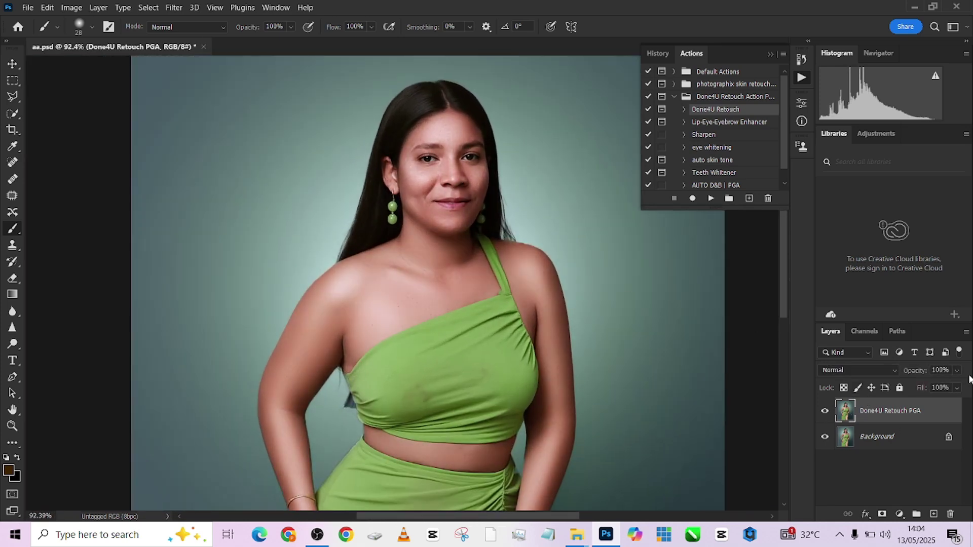
{"action": "left_click", "coordinate": [956, 388]}
{"action": "left_click_drag", "start_coordinate": [953, 403], "coordinate": [929, 406]}
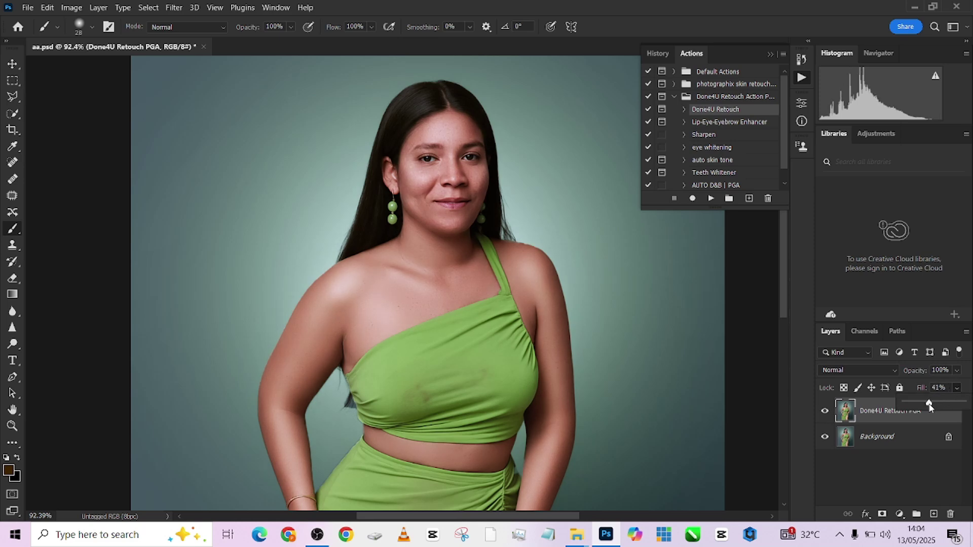
{"action": "left_click", "coordinate": [825, 411]}
{"action": "left_click", "coordinate": [825, 411]}
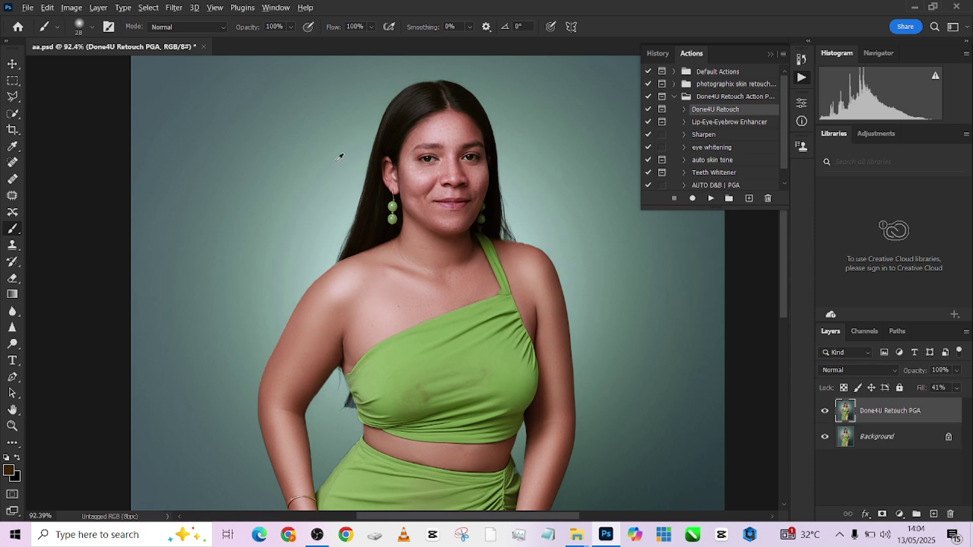
Flatten the skin-retouch layer and the background into a single layer.
{"action": "scroll", "coordinate": [339, 154], "scroll_direction": "down", "scroll_amount": 4}
{"action": "right_click", "coordinate": [915, 441]}
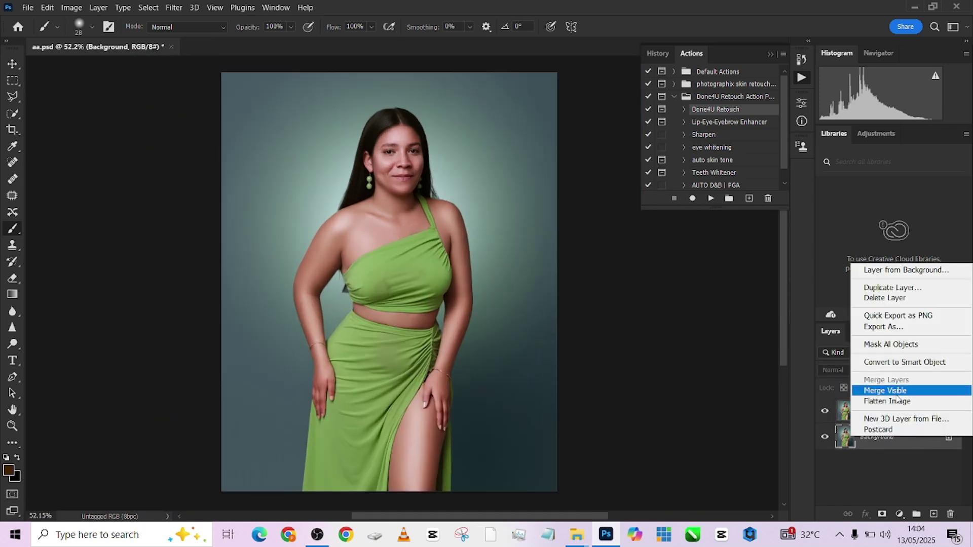
{"action": "left_click", "coordinate": [910, 404]}
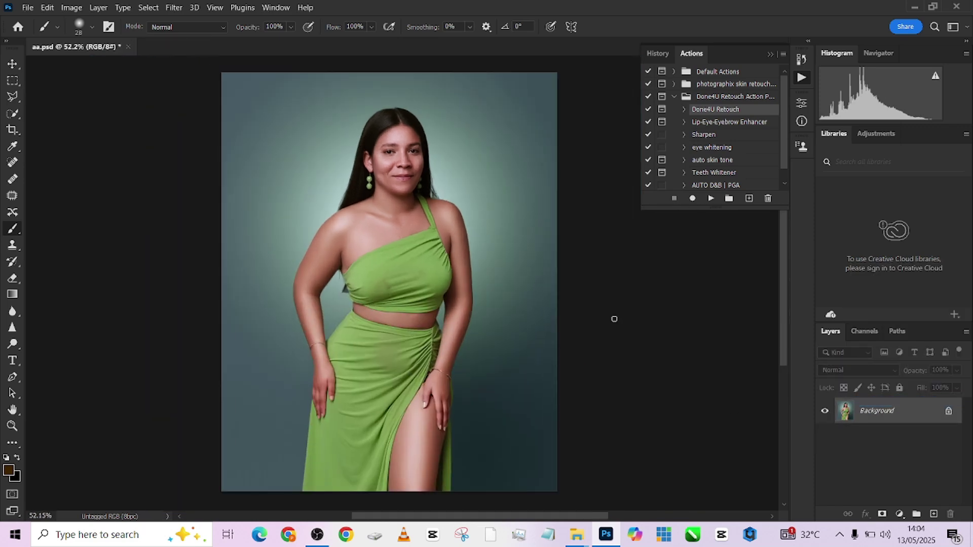